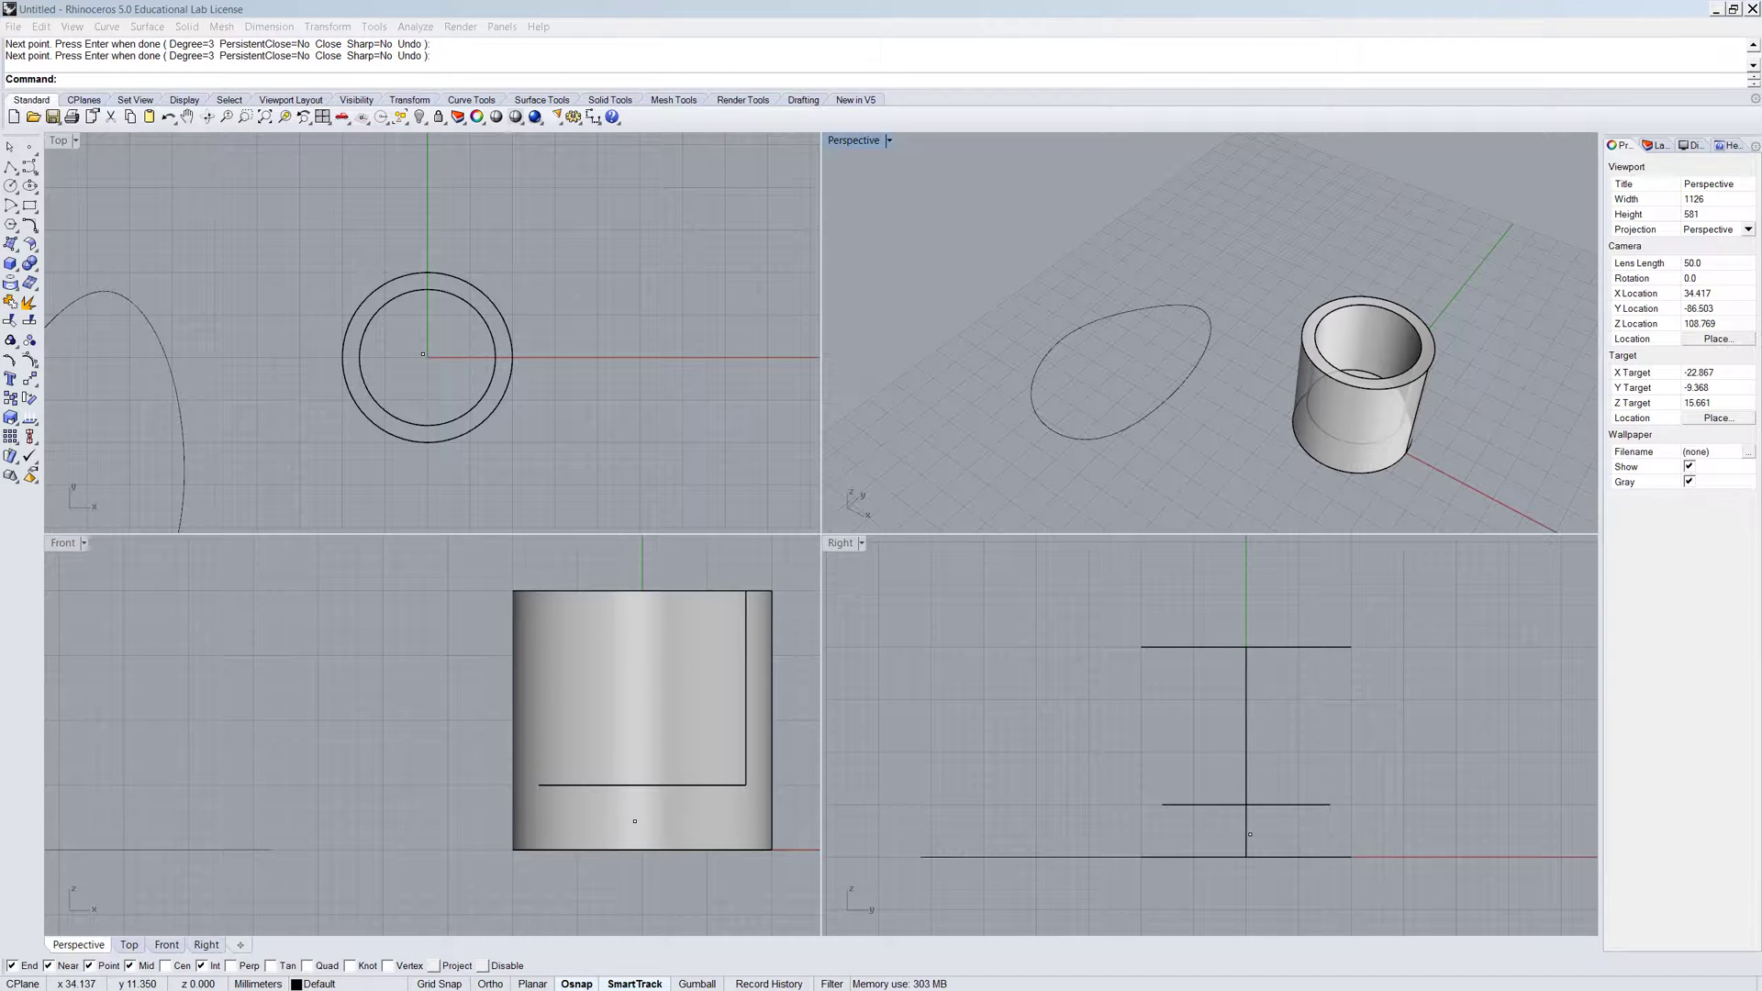
# Delete the point near the origin inside the cylinder and maximize the Perspective viewport
pyautogui.click(422, 355)
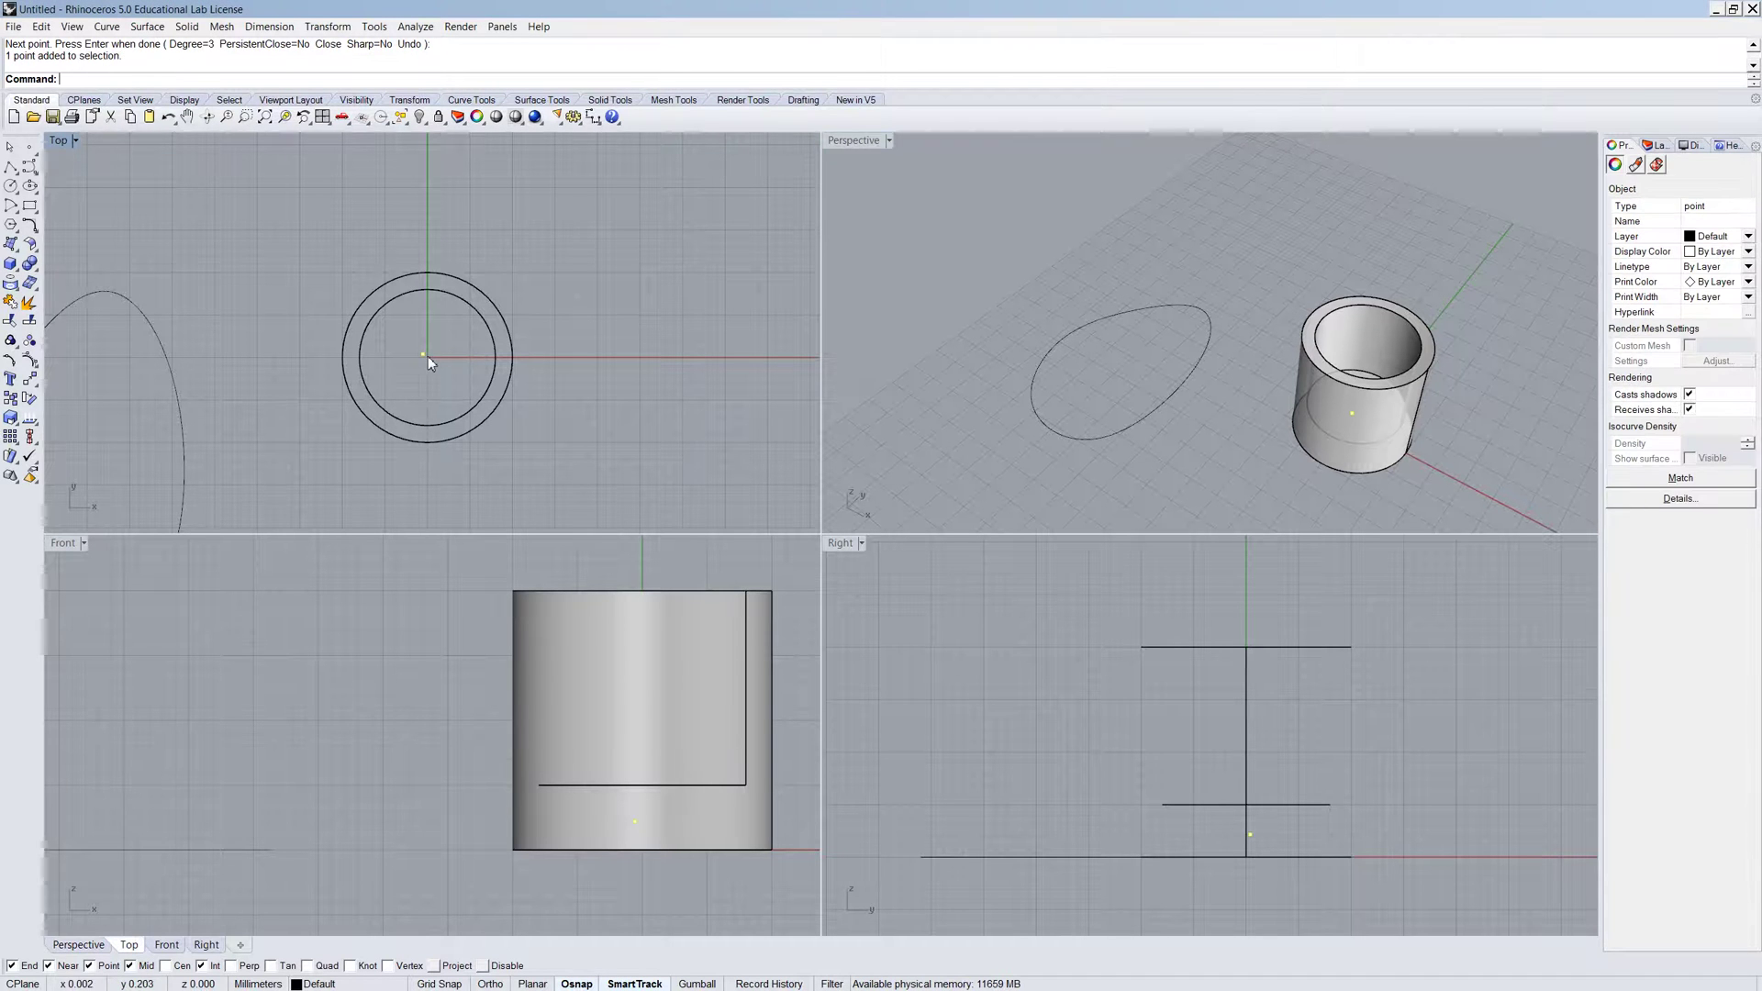
pyautogui.press('Delete')
pyautogui.moveTo(1485, 420); pyautogui.dragTo(1352, 442, button='right')
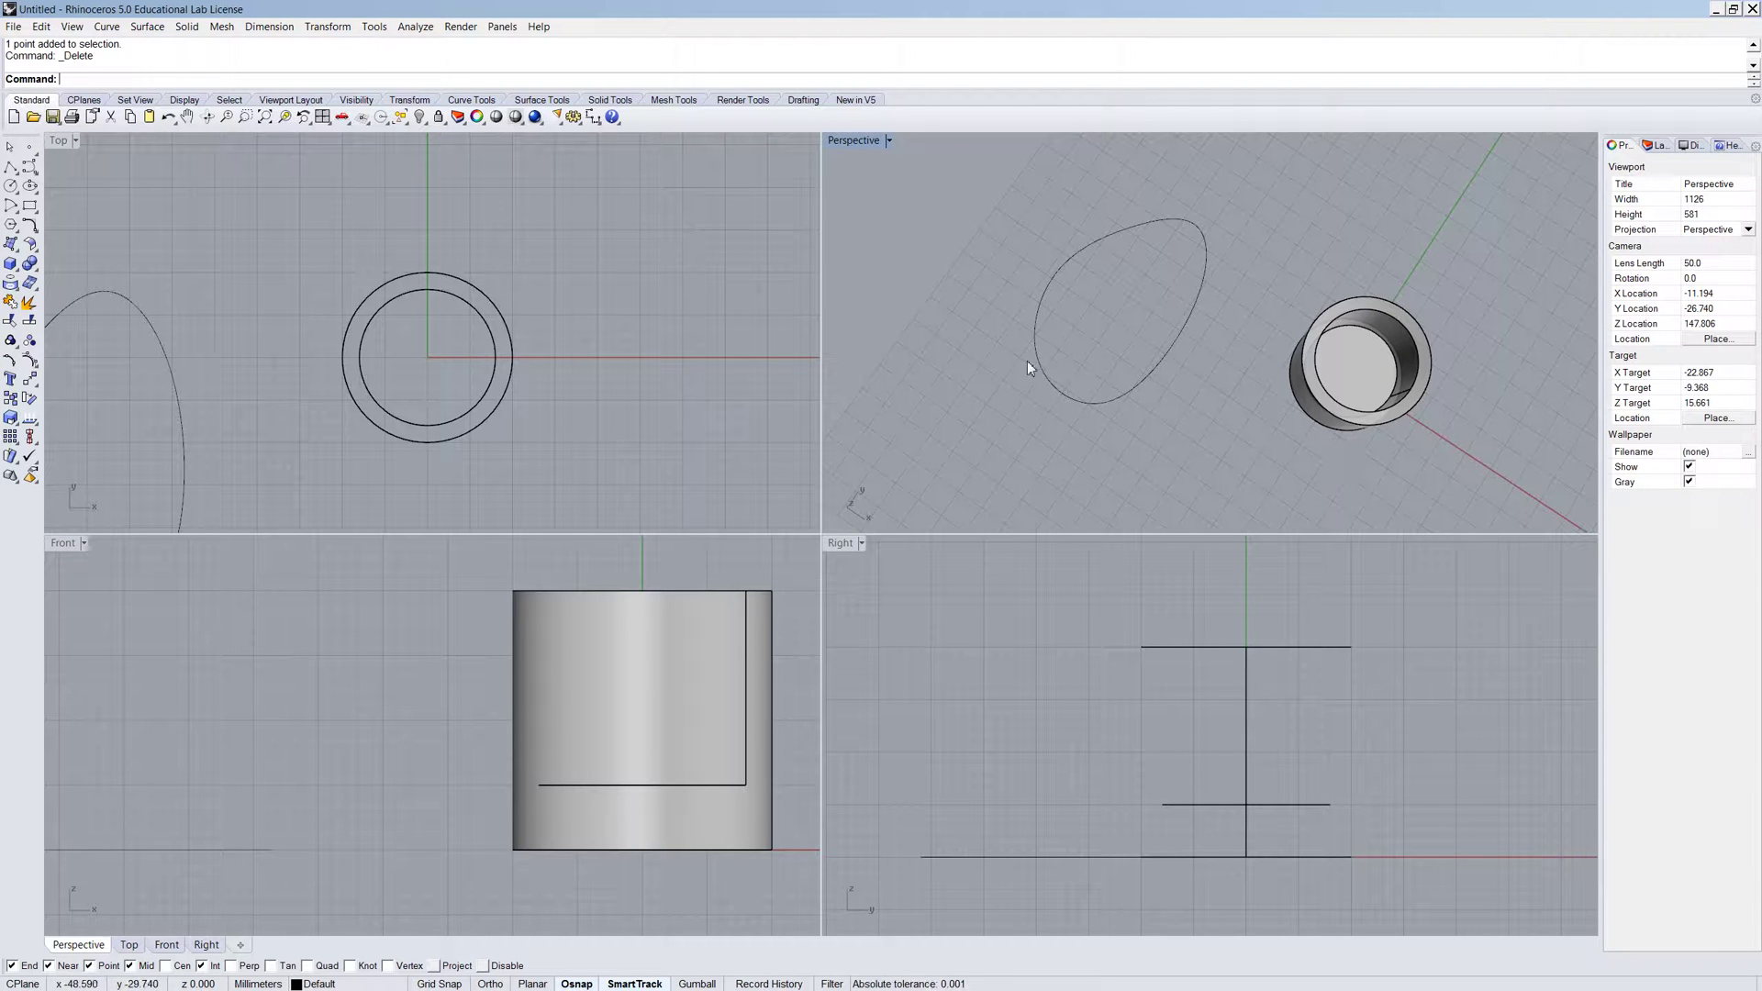
pyautogui.doubleClick(872, 141)
pyautogui.moveTo(909, 660); pyautogui.dragTo(413, 681, button='right')
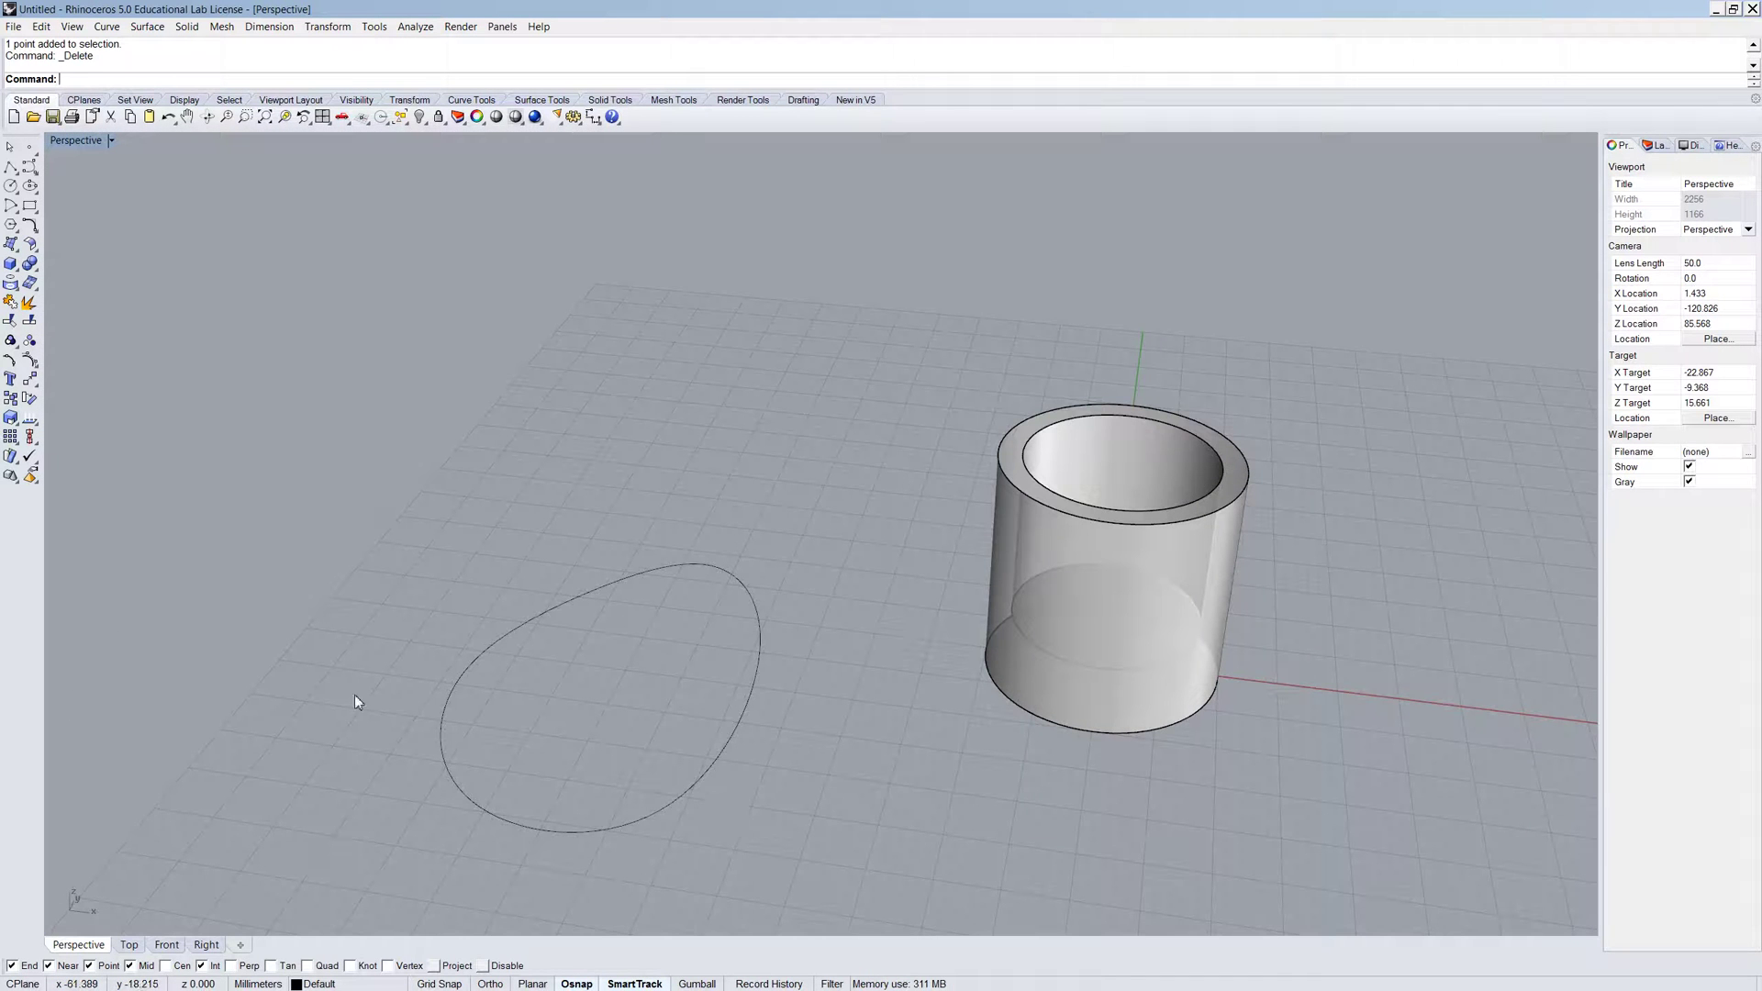
# Place one point inside the egg-shaped curve and another just outside it
pyautogui.write('oint')
pyautogui.press('Return')
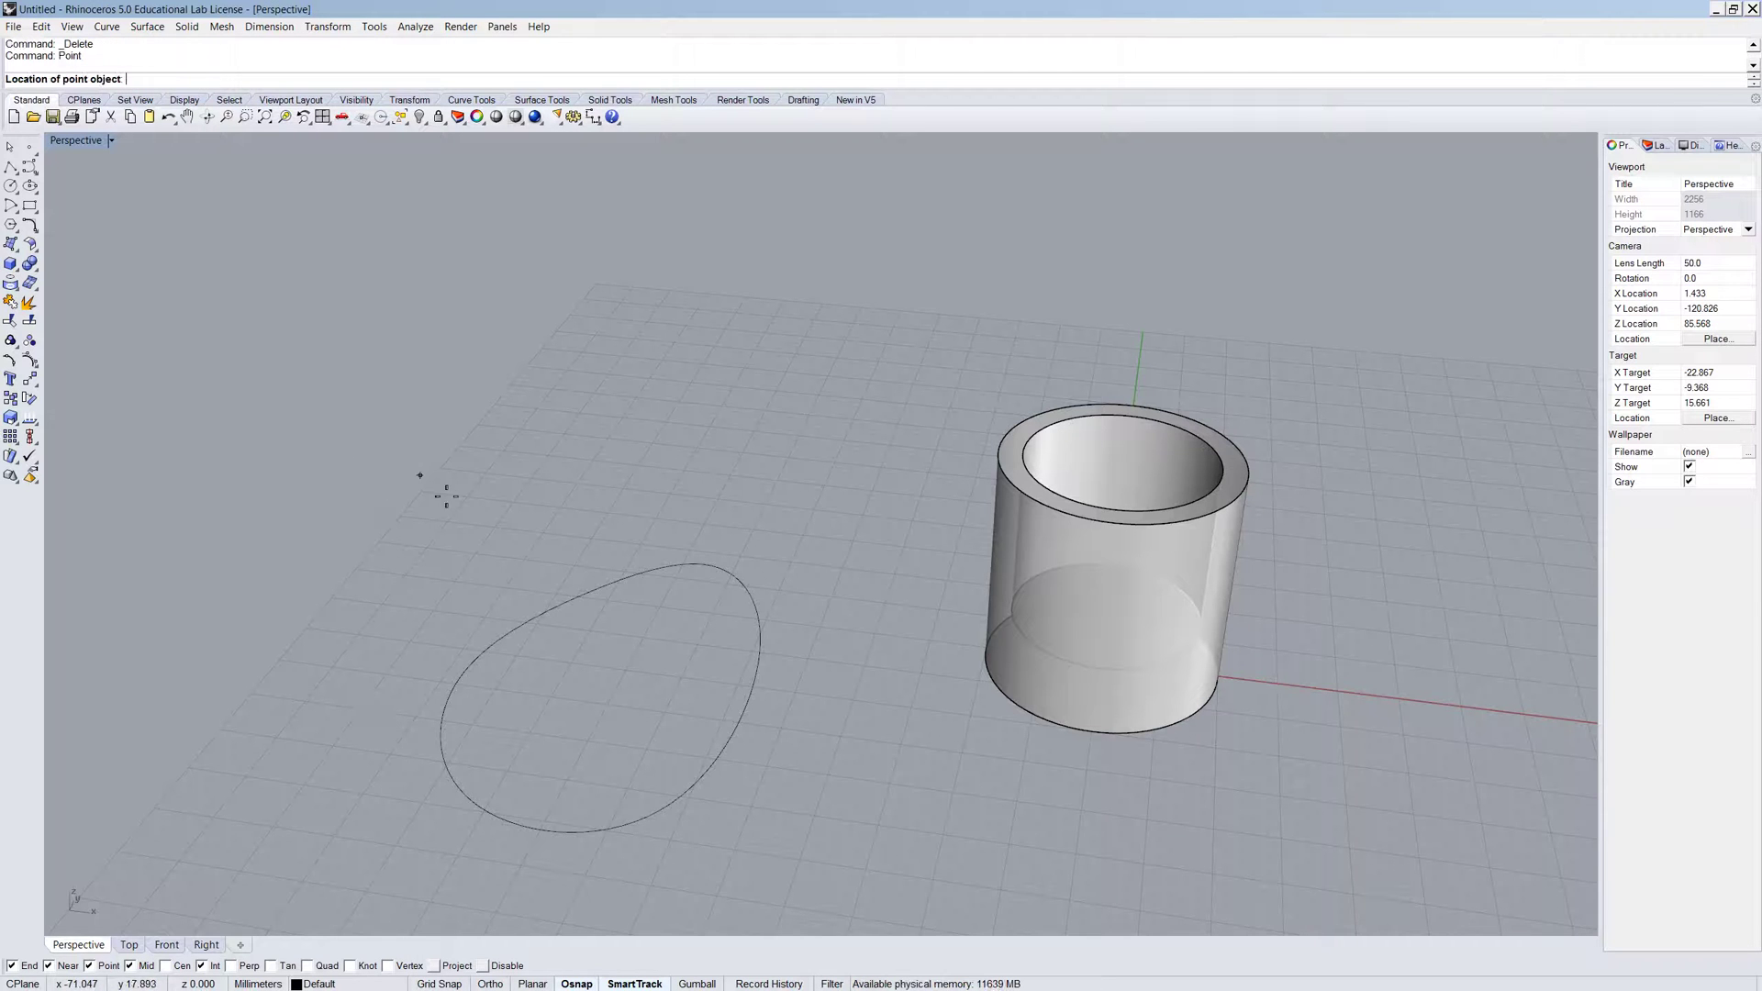
pyautogui.click(657, 674)
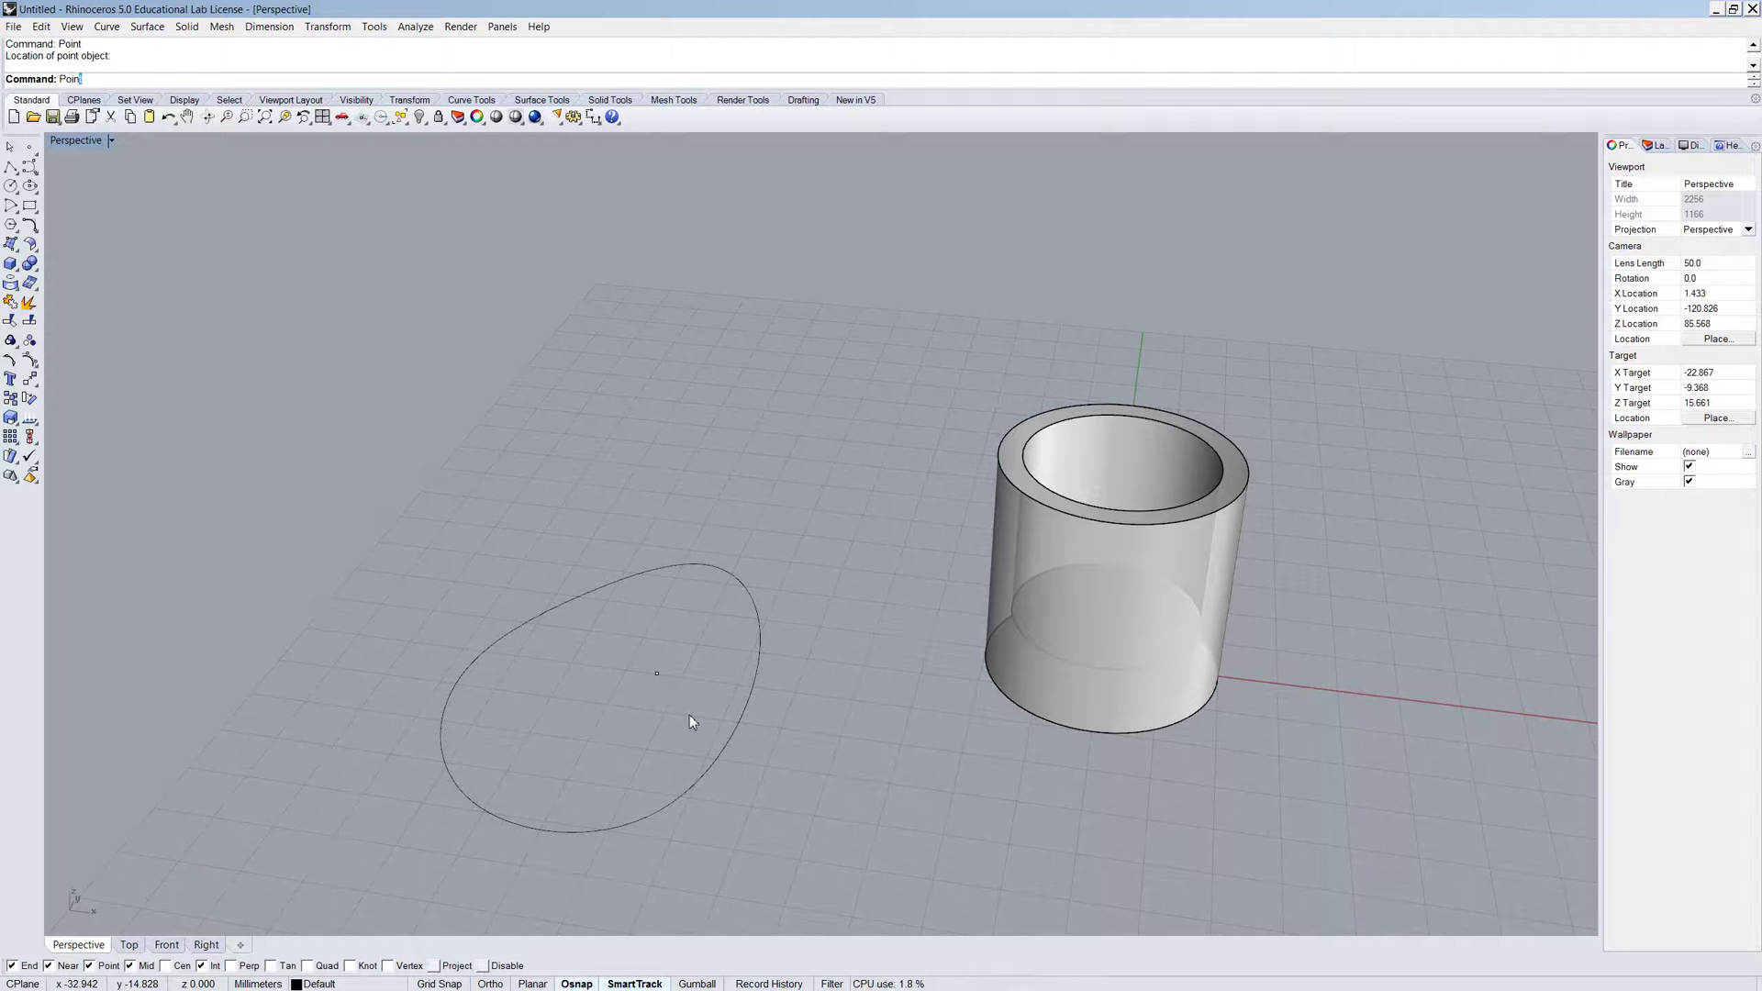
pyautogui.press('Return')
pyautogui.click(539, 516)
# Draw a line from the point inside the egg-shaped curve to the point outside it
pyautogui.scroll(5, 526, 652)
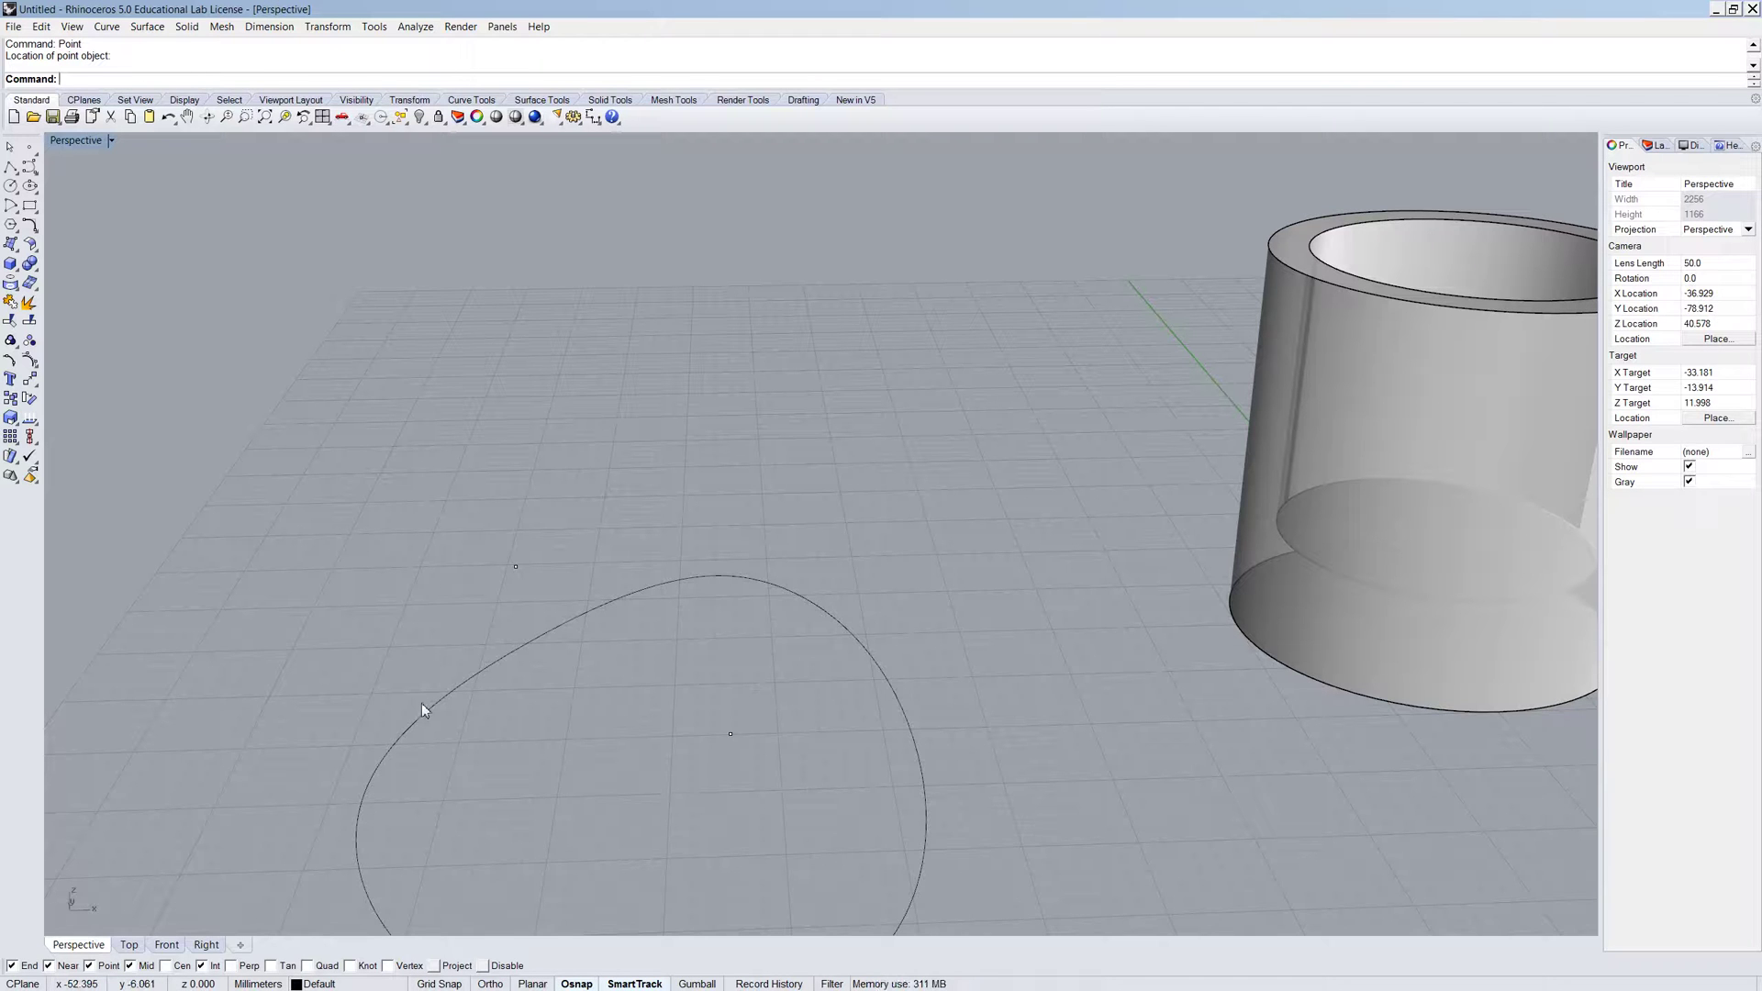
pyautogui.write('line')
pyautogui.press('Return')
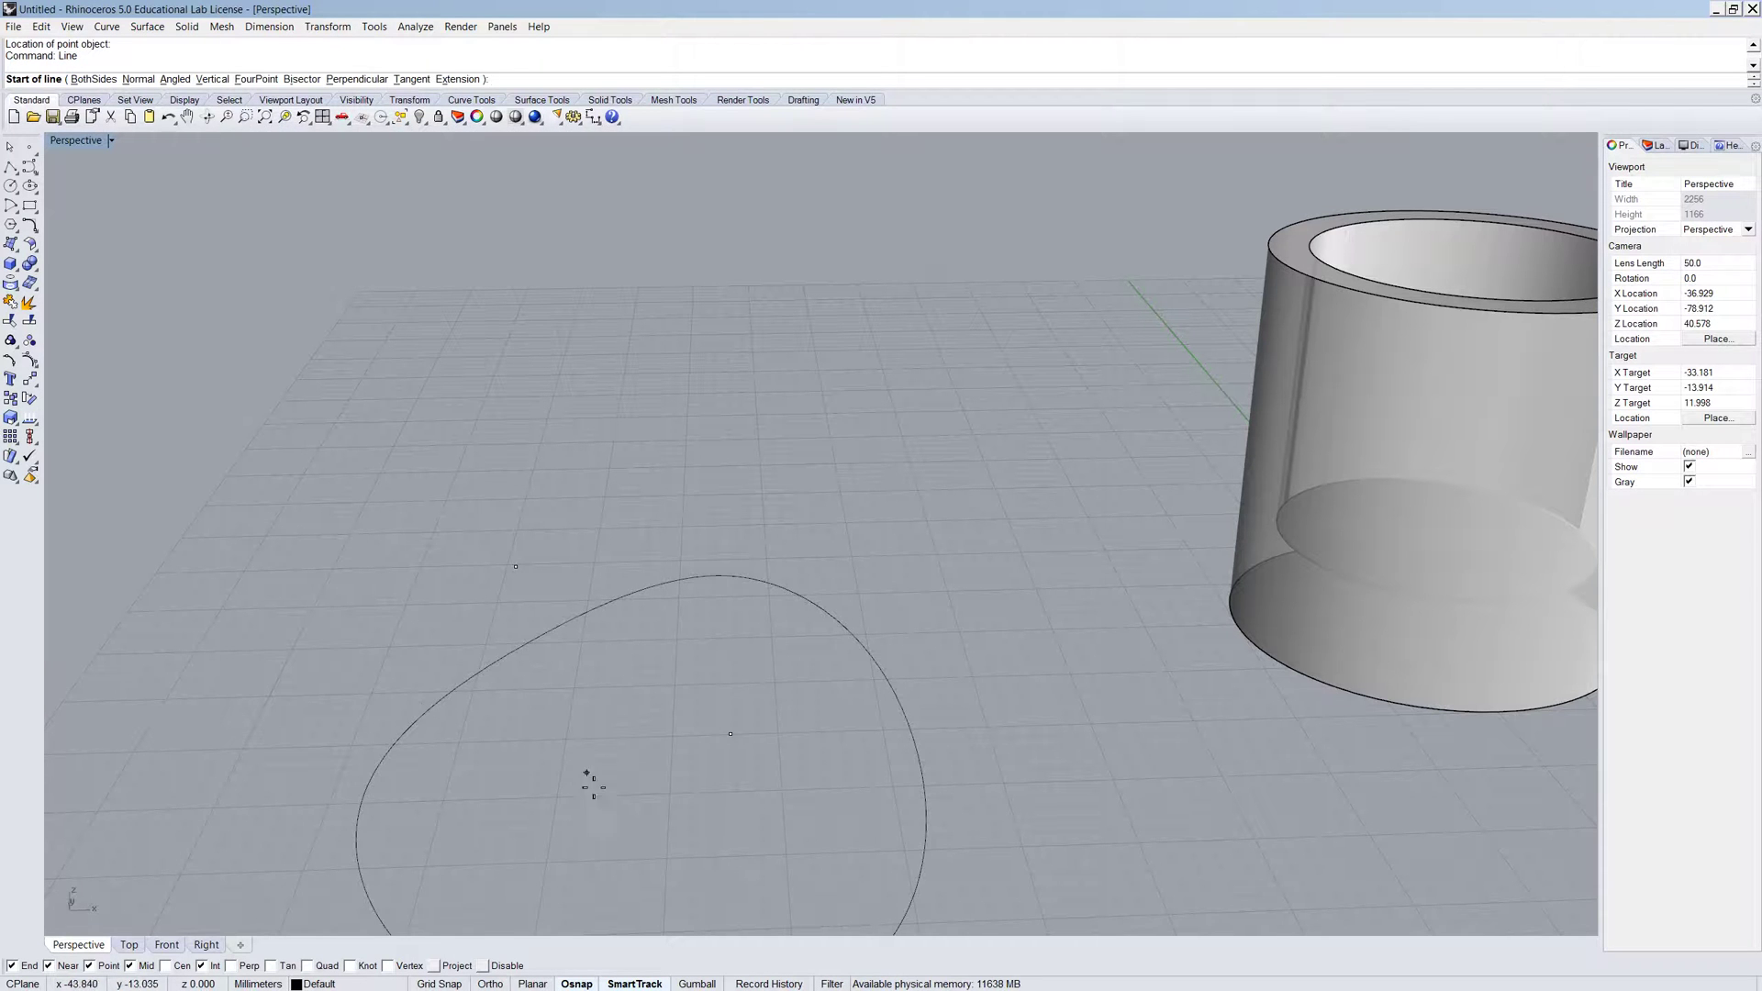
pyautogui.click(730, 733)
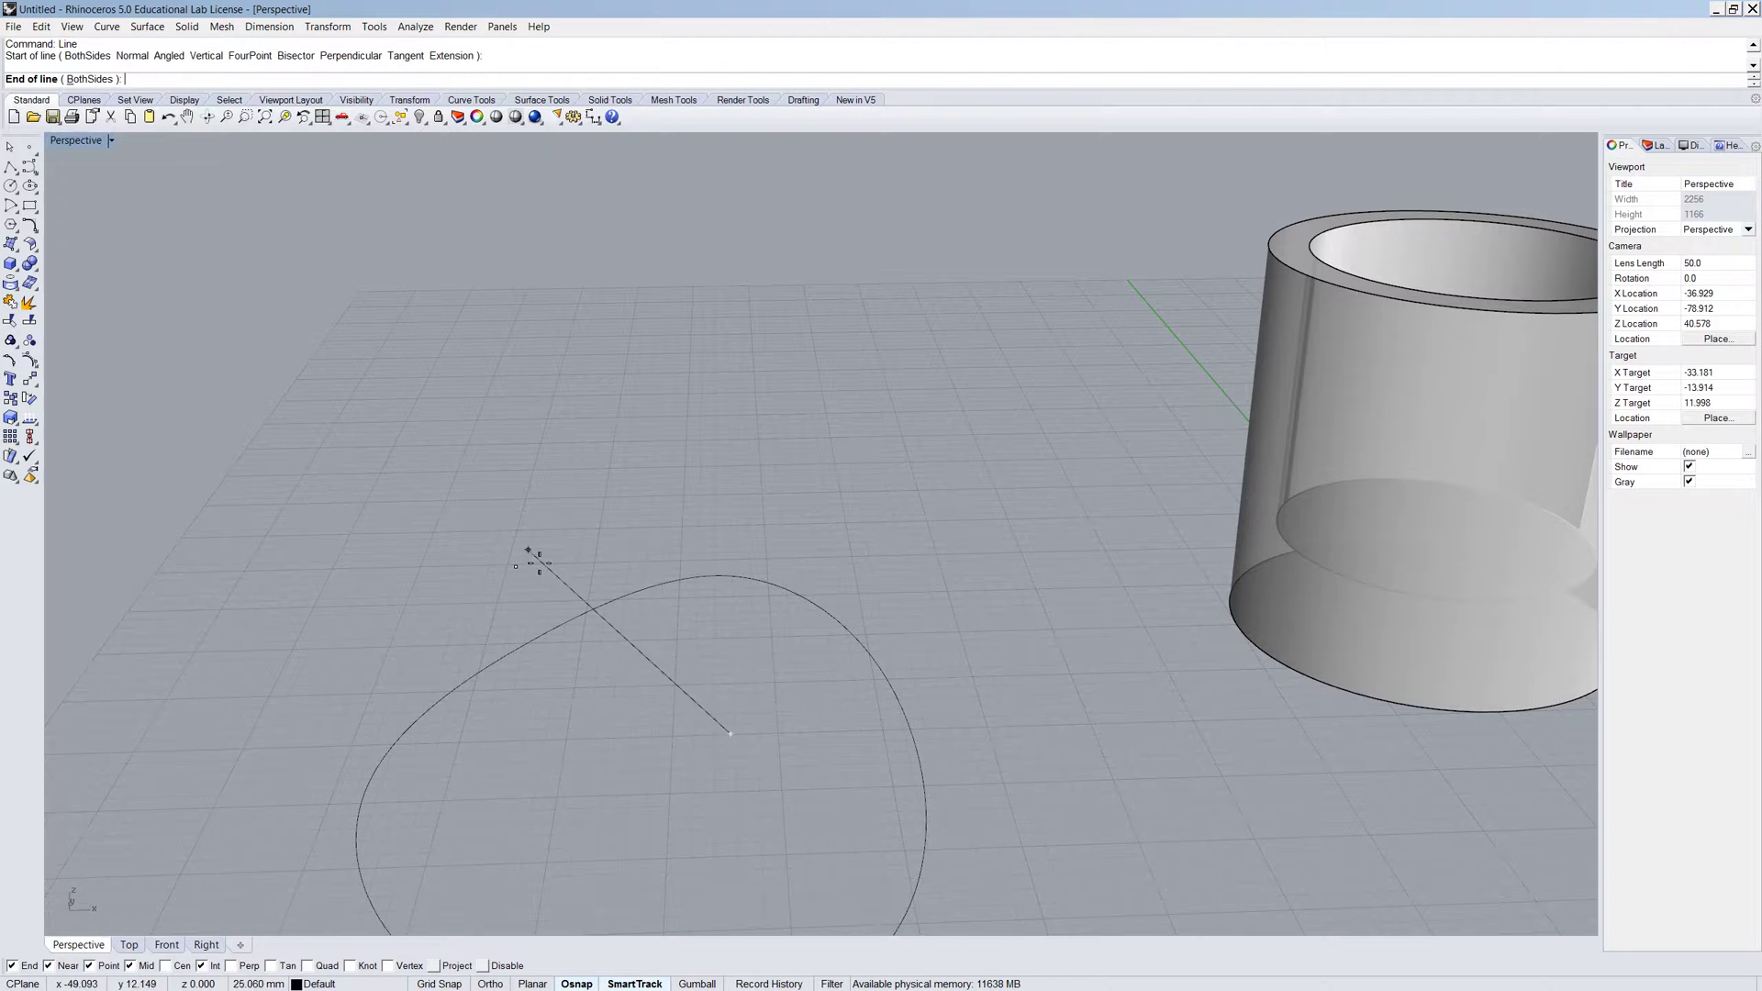
pyautogui.click(517, 567)
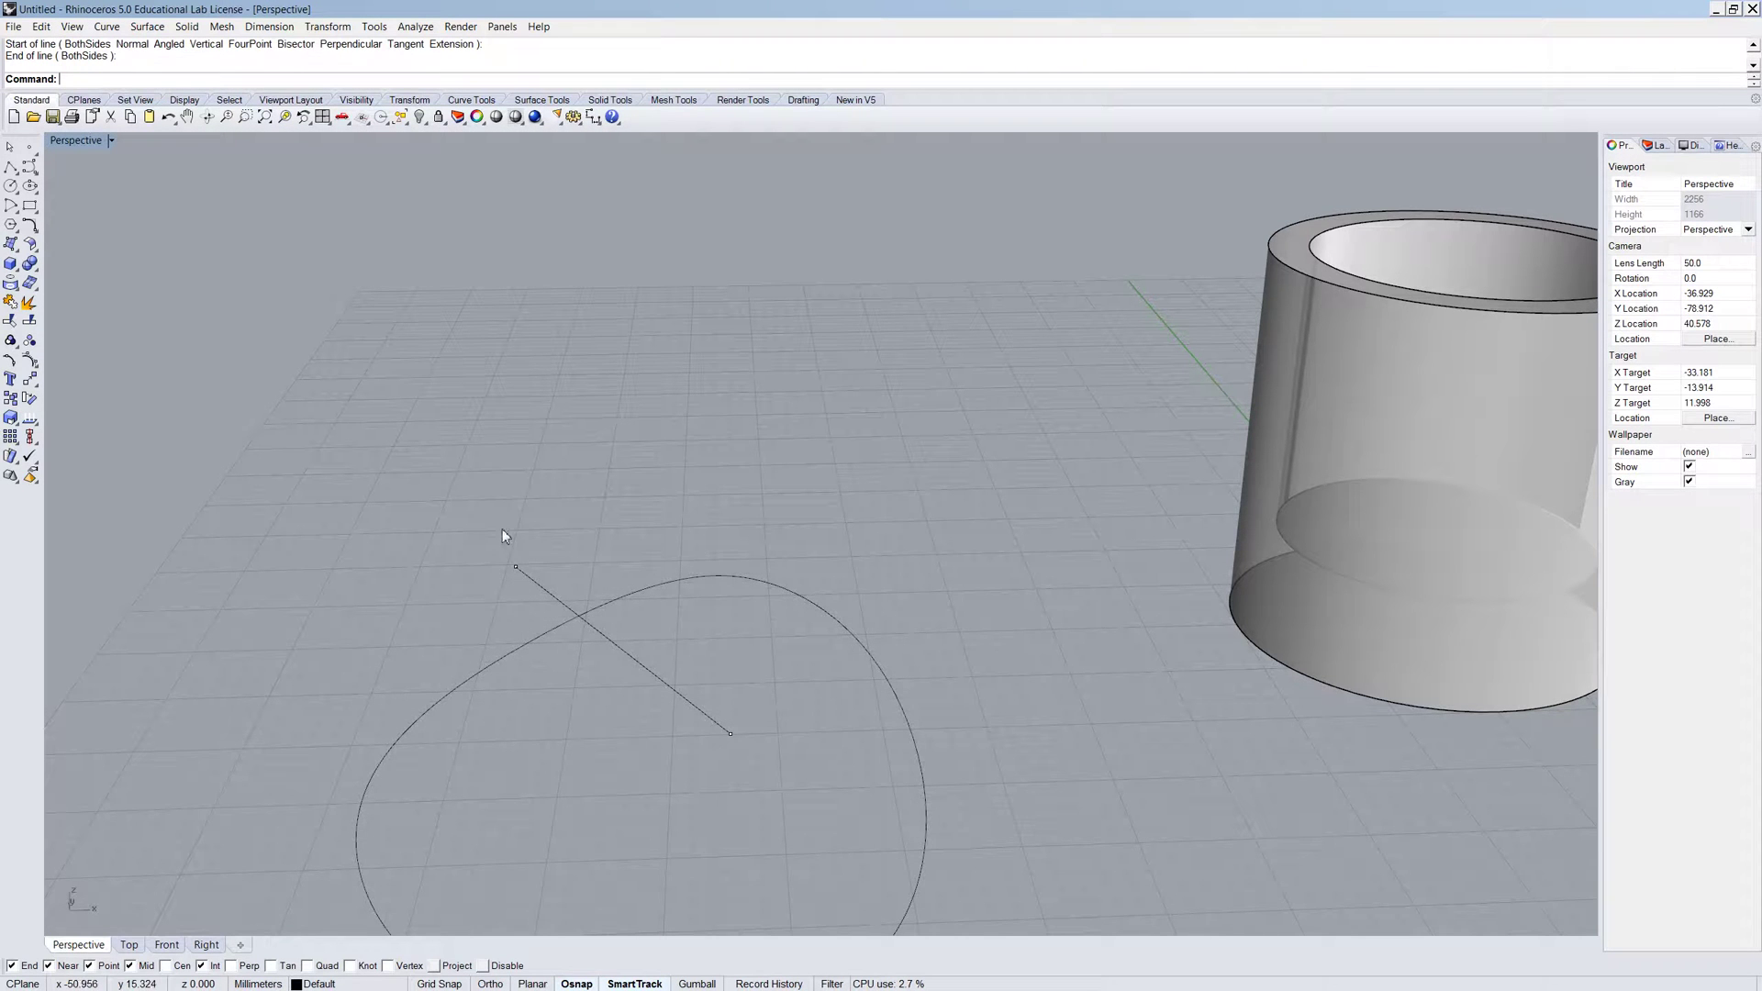
# Draw a closed degree-3 freeform curve with a concave bend behind the egg-shaped curve
pyautogui.write('curve')
pyautogui.press('Return')
pyautogui.scroll(-2, 891, 592)
pyautogui.click(886, 414)
pyautogui.click(703, 372)
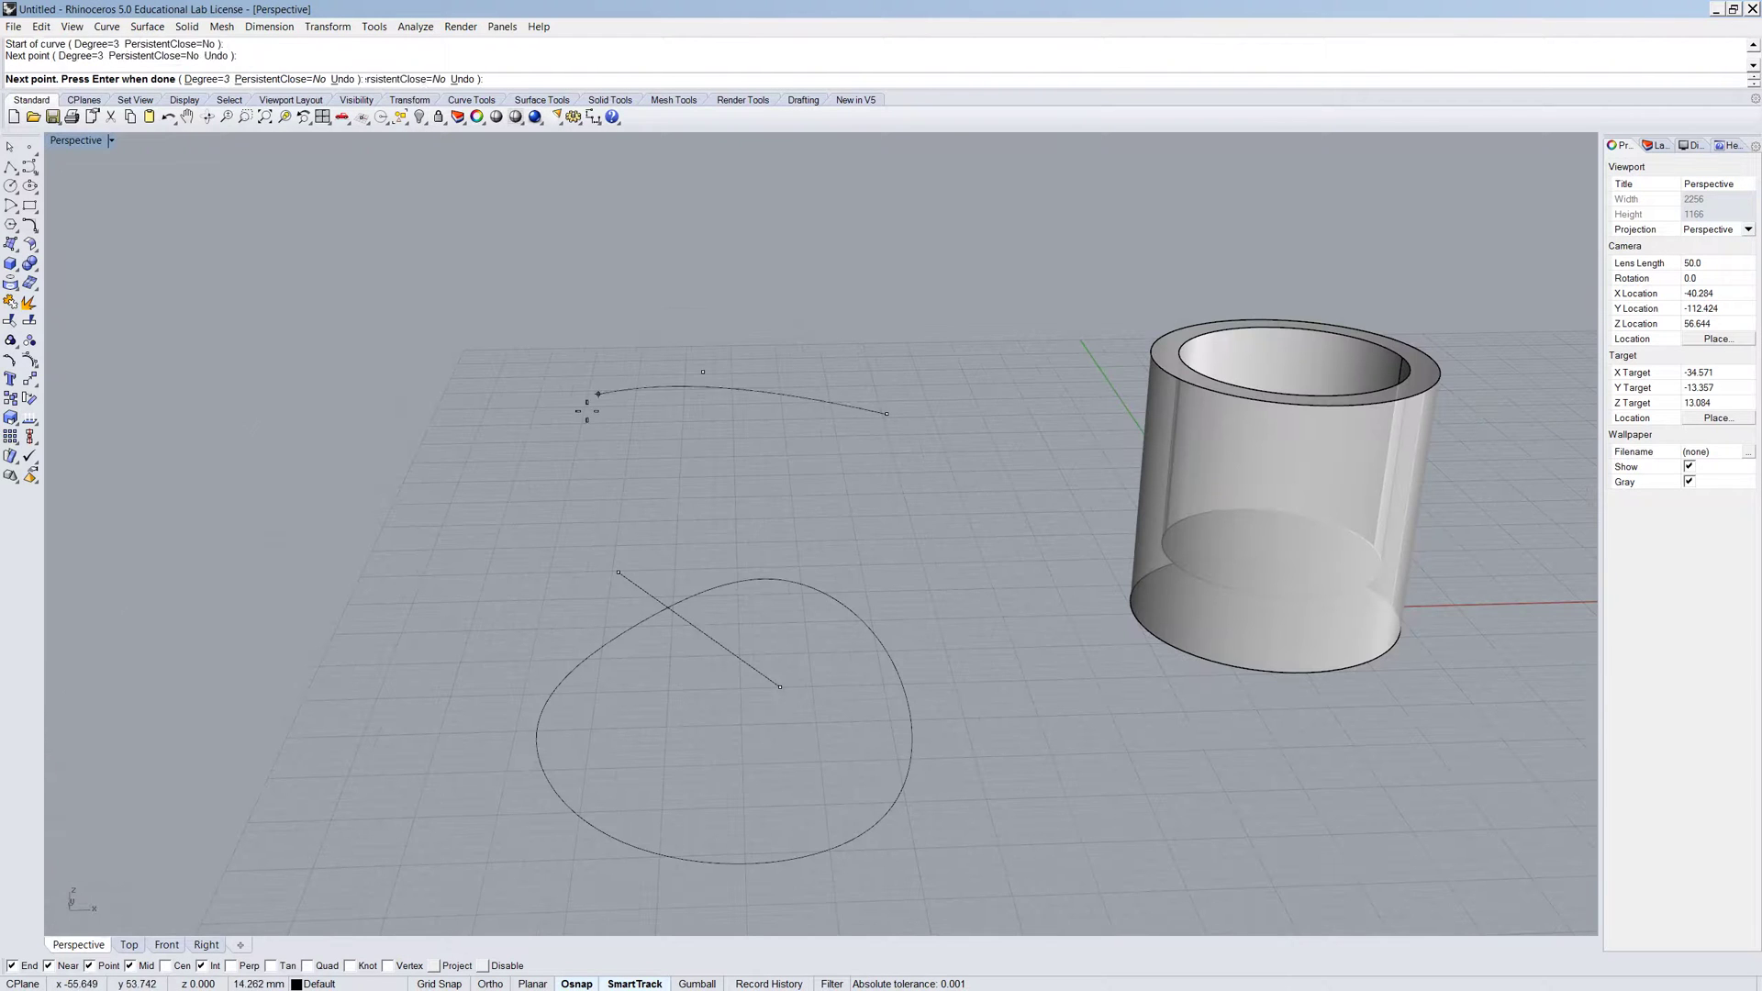
pyautogui.click(525, 436)
pyautogui.click(608, 517)
pyautogui.click(741, 475)
pyautogui.click(859, 491)
pyautogui.click(948, 566)
pyautogui.click(970, 676)
pyautogui.click(1067, 612)
pyautogui.click(1078, 435)
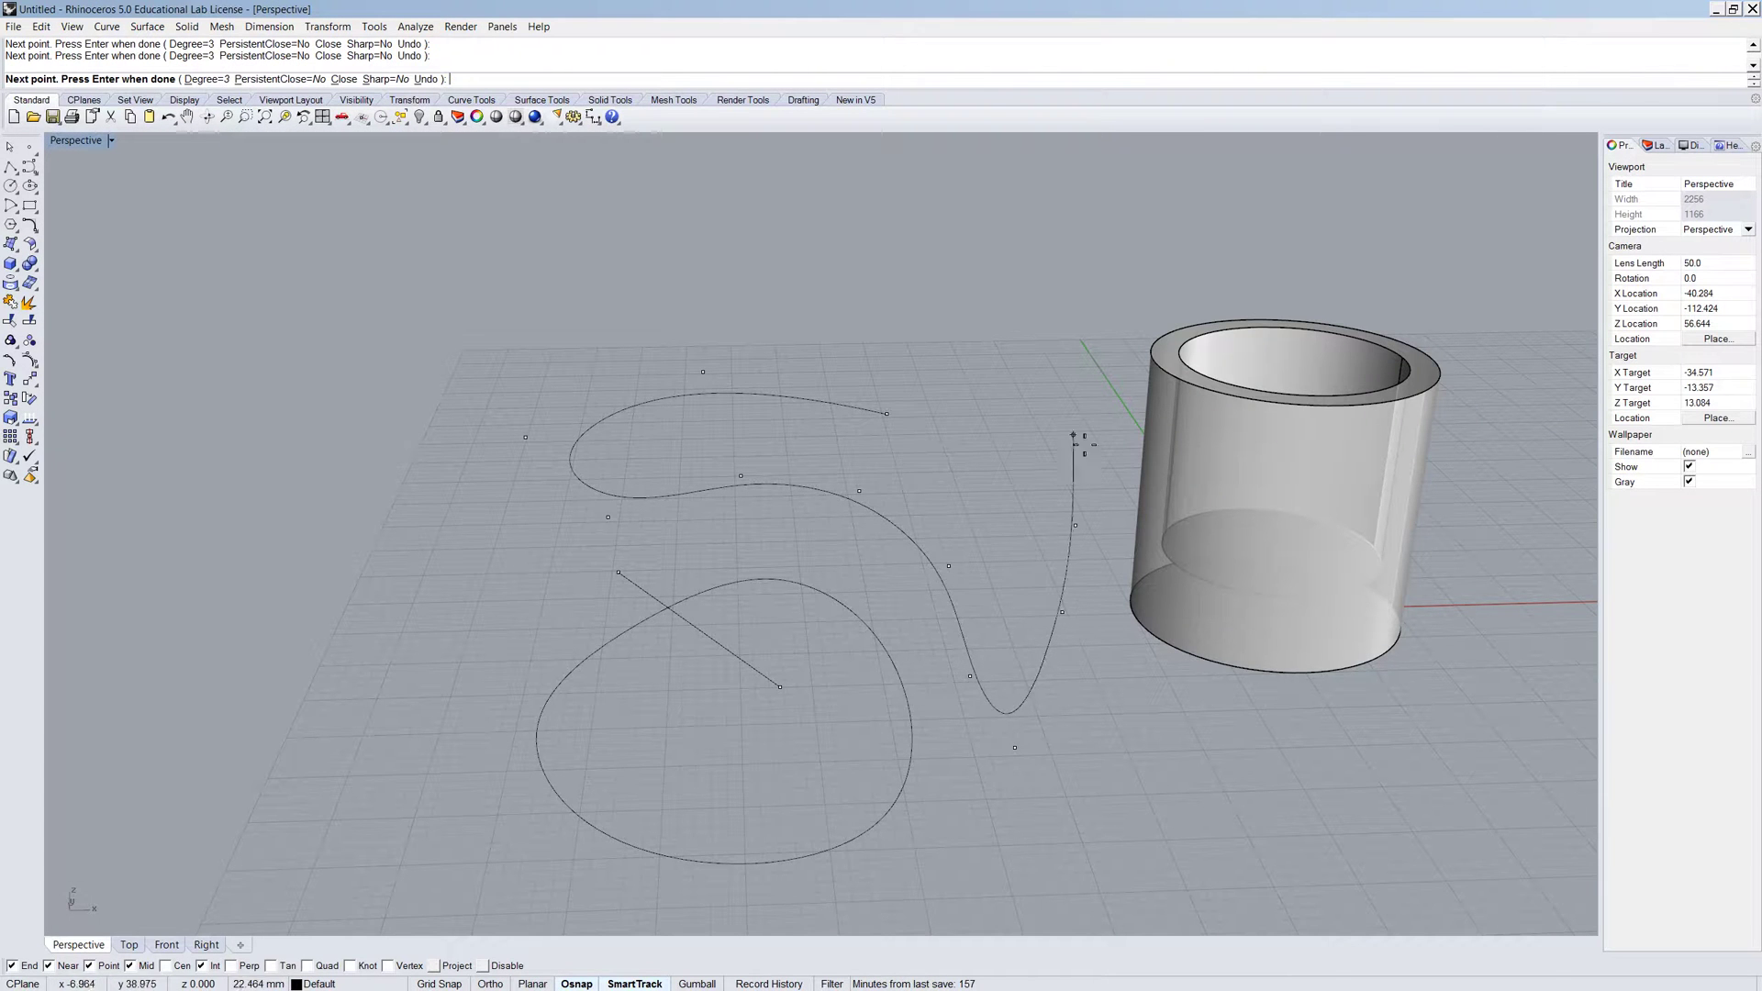
pyautogui.click(985, 376)
pyautogui.click(887, 413)
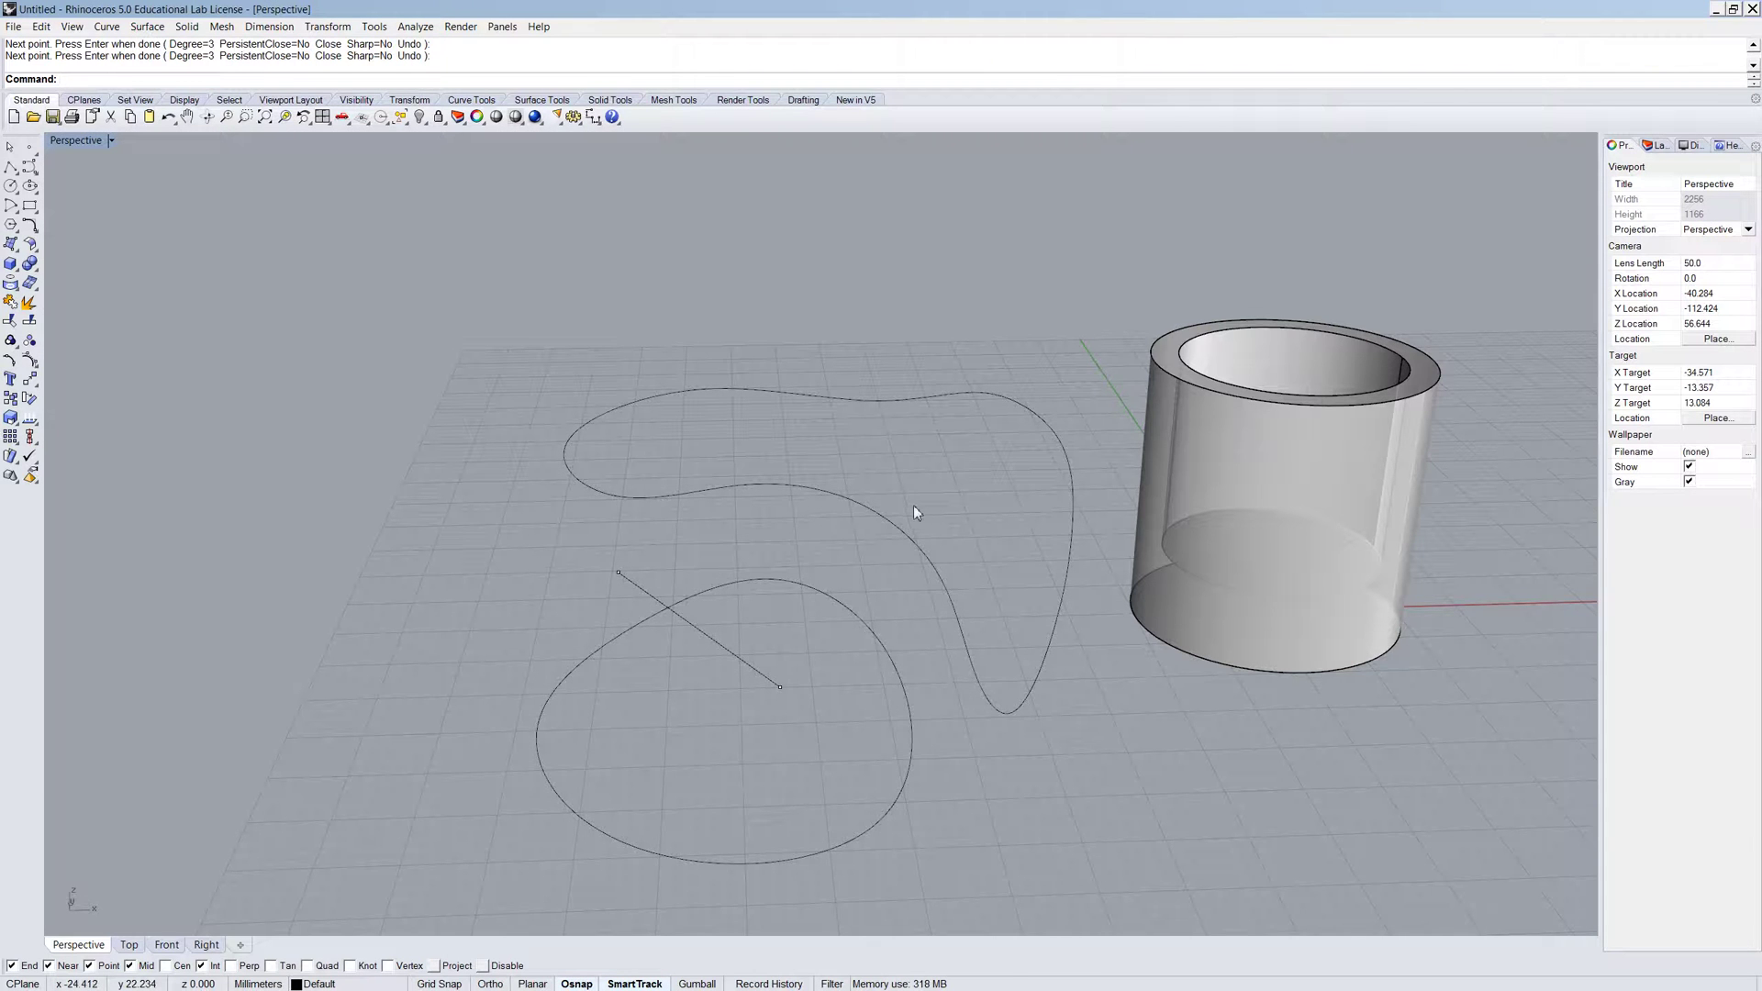
# Draw a large closed degree-3 curve that loops across itself many times, in front of and beside the cylinder
pyautogui.write('curve')
pyautogui.press('Return')
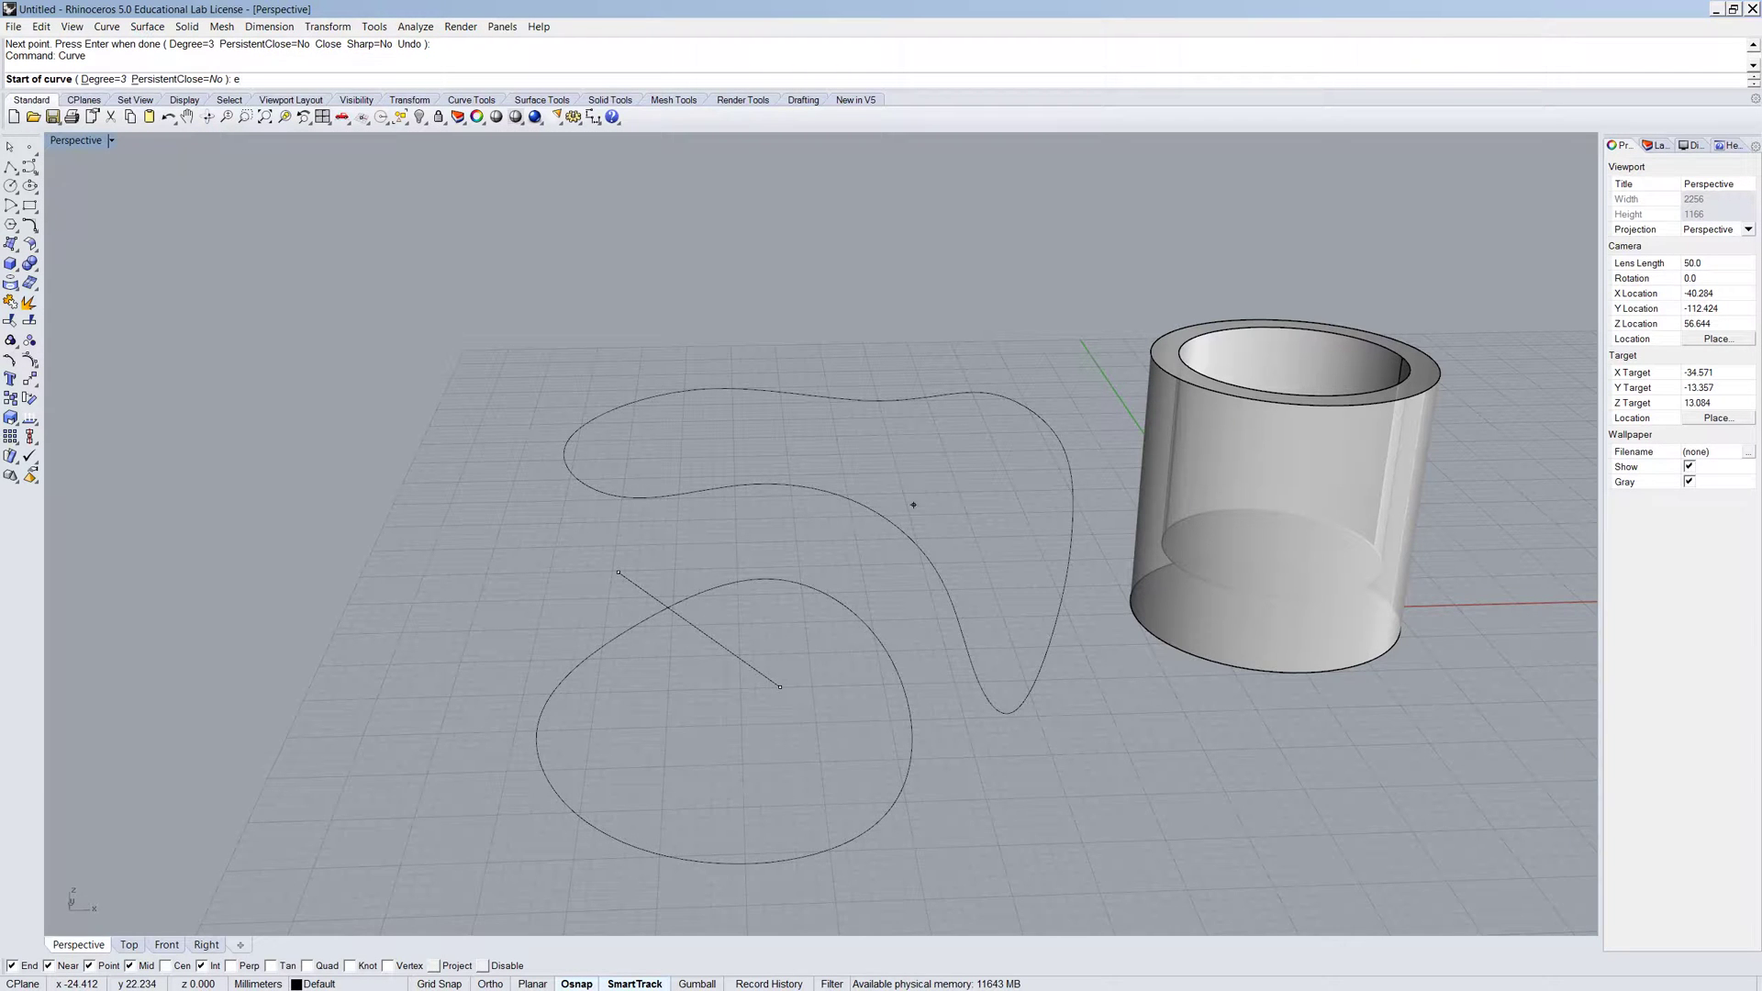
pyautogui.scroll(-5, 869, 503)
pyautogui.click(1114, 613)
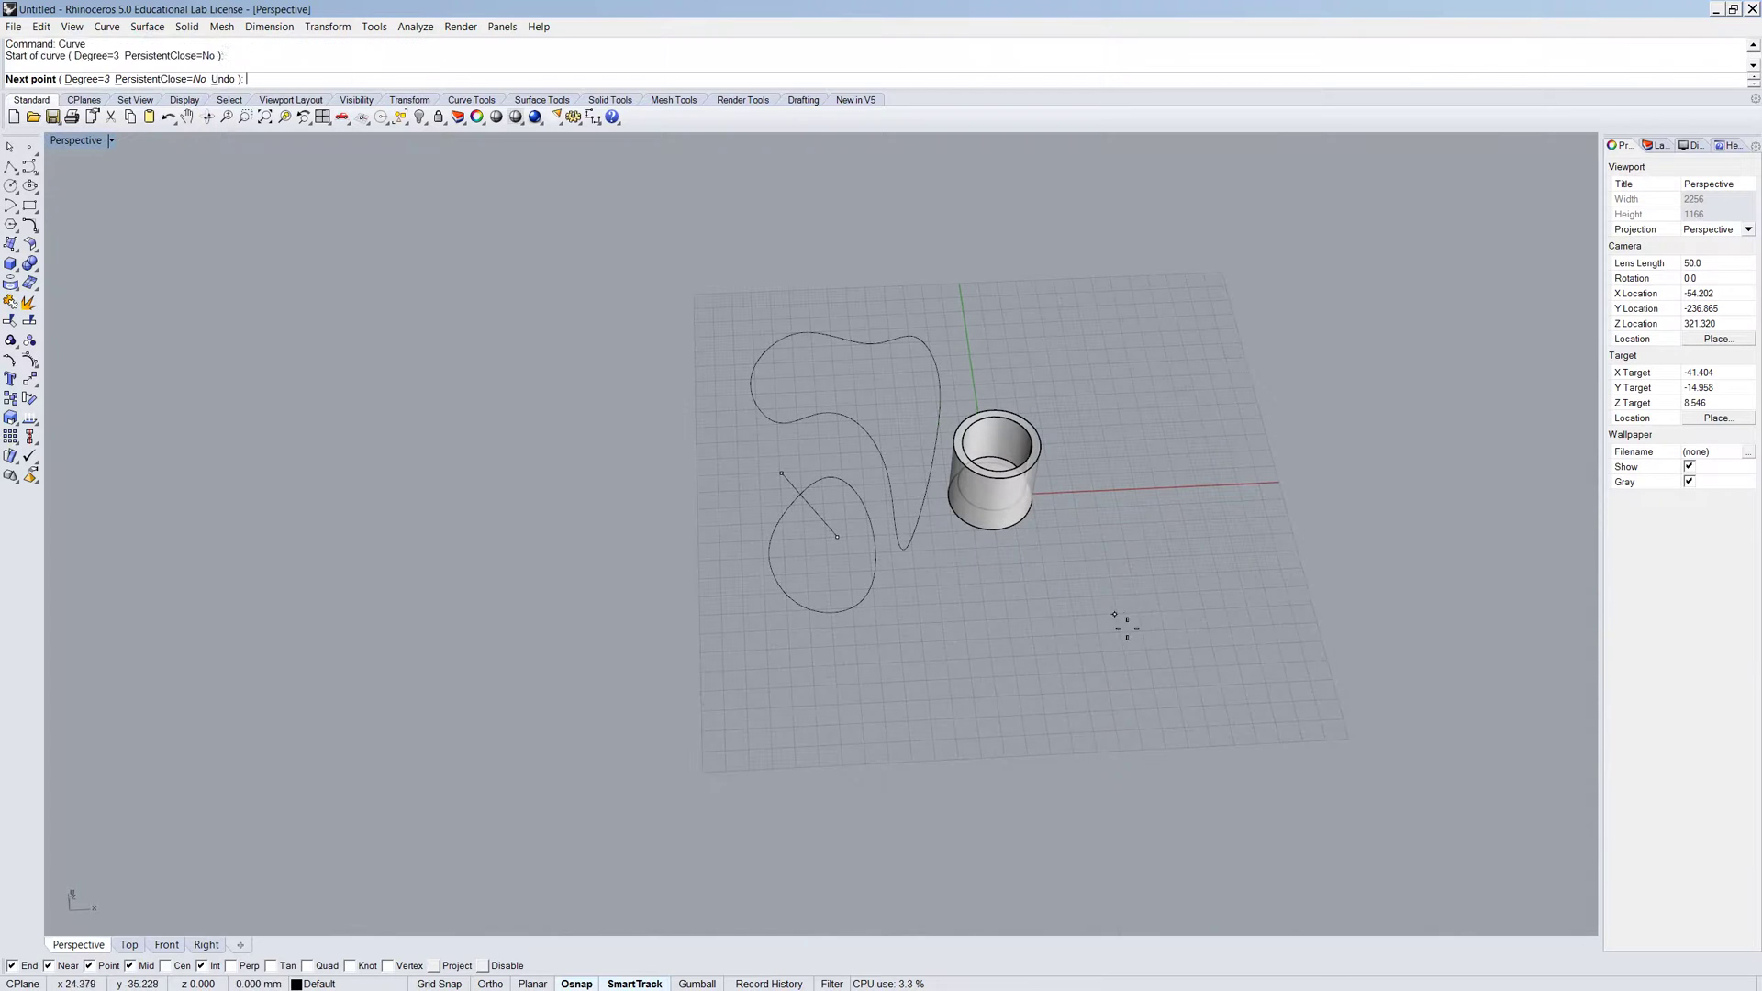
pyautogui.click(1197, 558)
pyautogui.click(1332, 620)
pyautogui.click(1088, 659)
pyautogui.click(1016, 705)
pyautogui.click(1143, 779)
pyautogui.click(1322, 686)
pyautogui.click(1438, 774)
pyautogui.click(1202, 829)
pyautogui.click(985, 752)
pyautogui.click(851, 761)
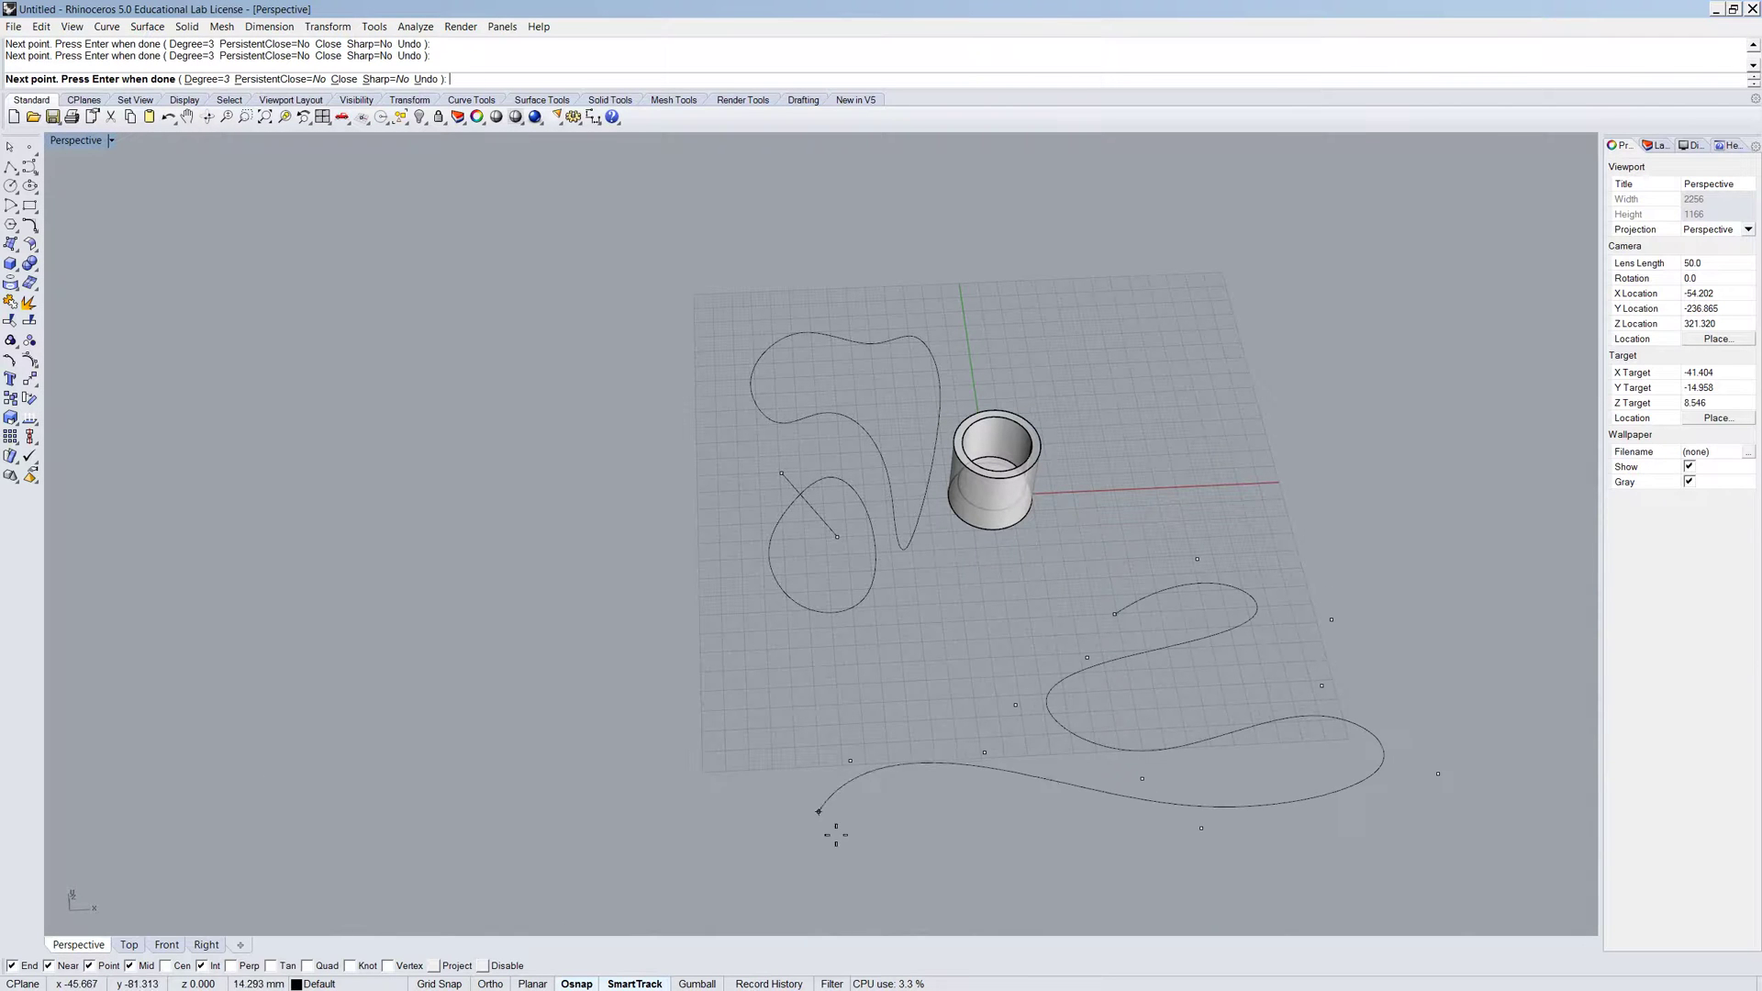
pyautogui.click(1493, 674)
pyautogui.click(1438, 529)
pyautogui.click(1232, 544)
pyautogui.click(1195, 872)
pyautogui.click(1330, 877)
pyautogui.click(1402, 631)
pyautogui.click(1254, 713)
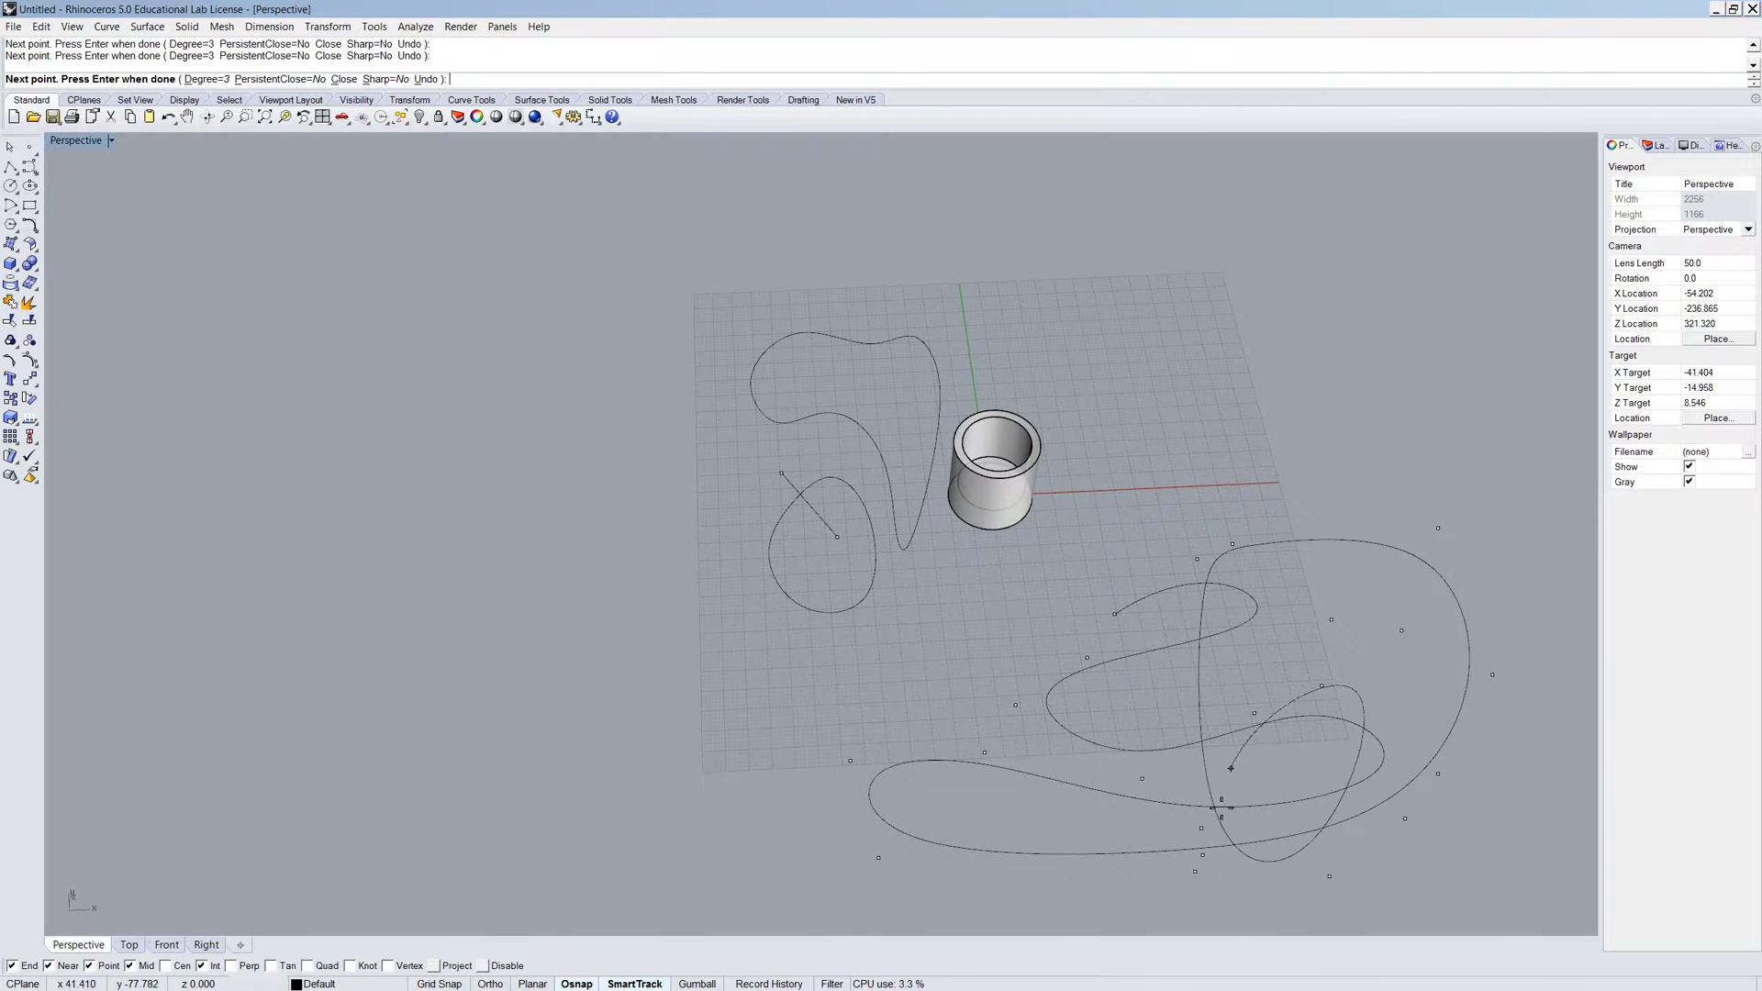
pyautogui.click(1017, 825)
pyautogui.click(1561, 718)
pyautogui.click(1254, 685)
pyautogui.click(658, 785)
pyautogui.click(949, 857)
pyautogui.click(1233, 688)
pyautogui.click(1433, 799)
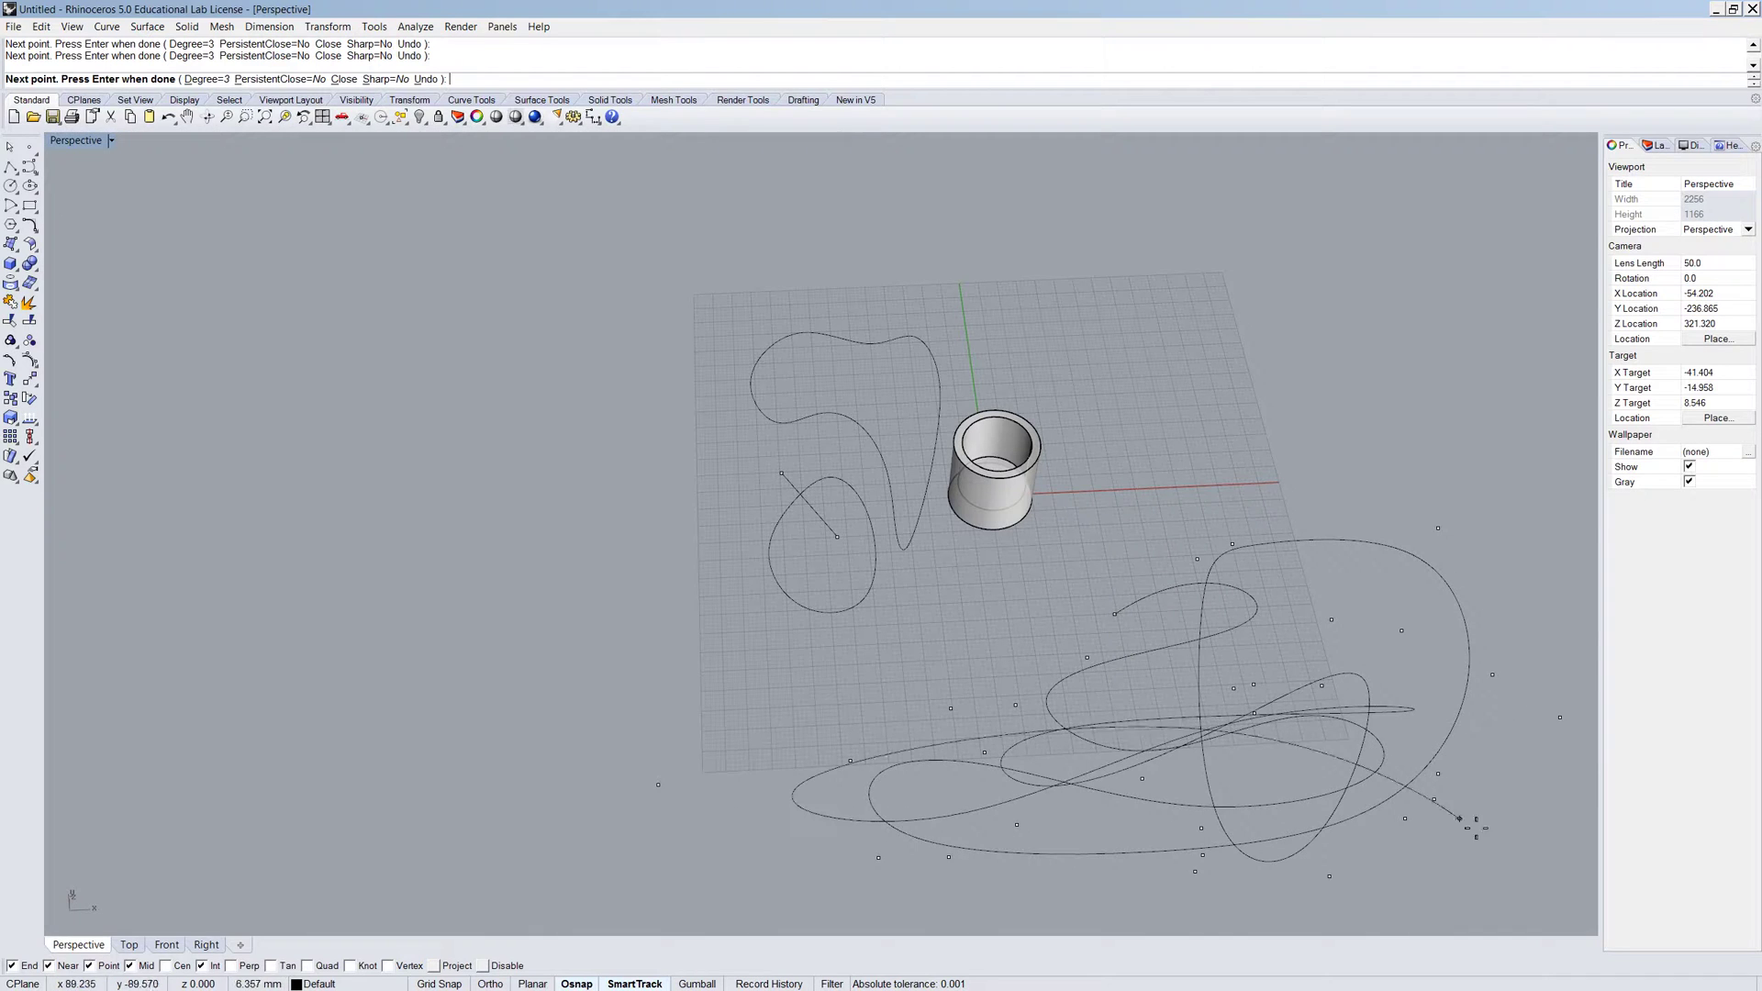
pyautogui.click(1503, 656)
pyautogui.click(1159, 725)
pyautogui.press('Return')
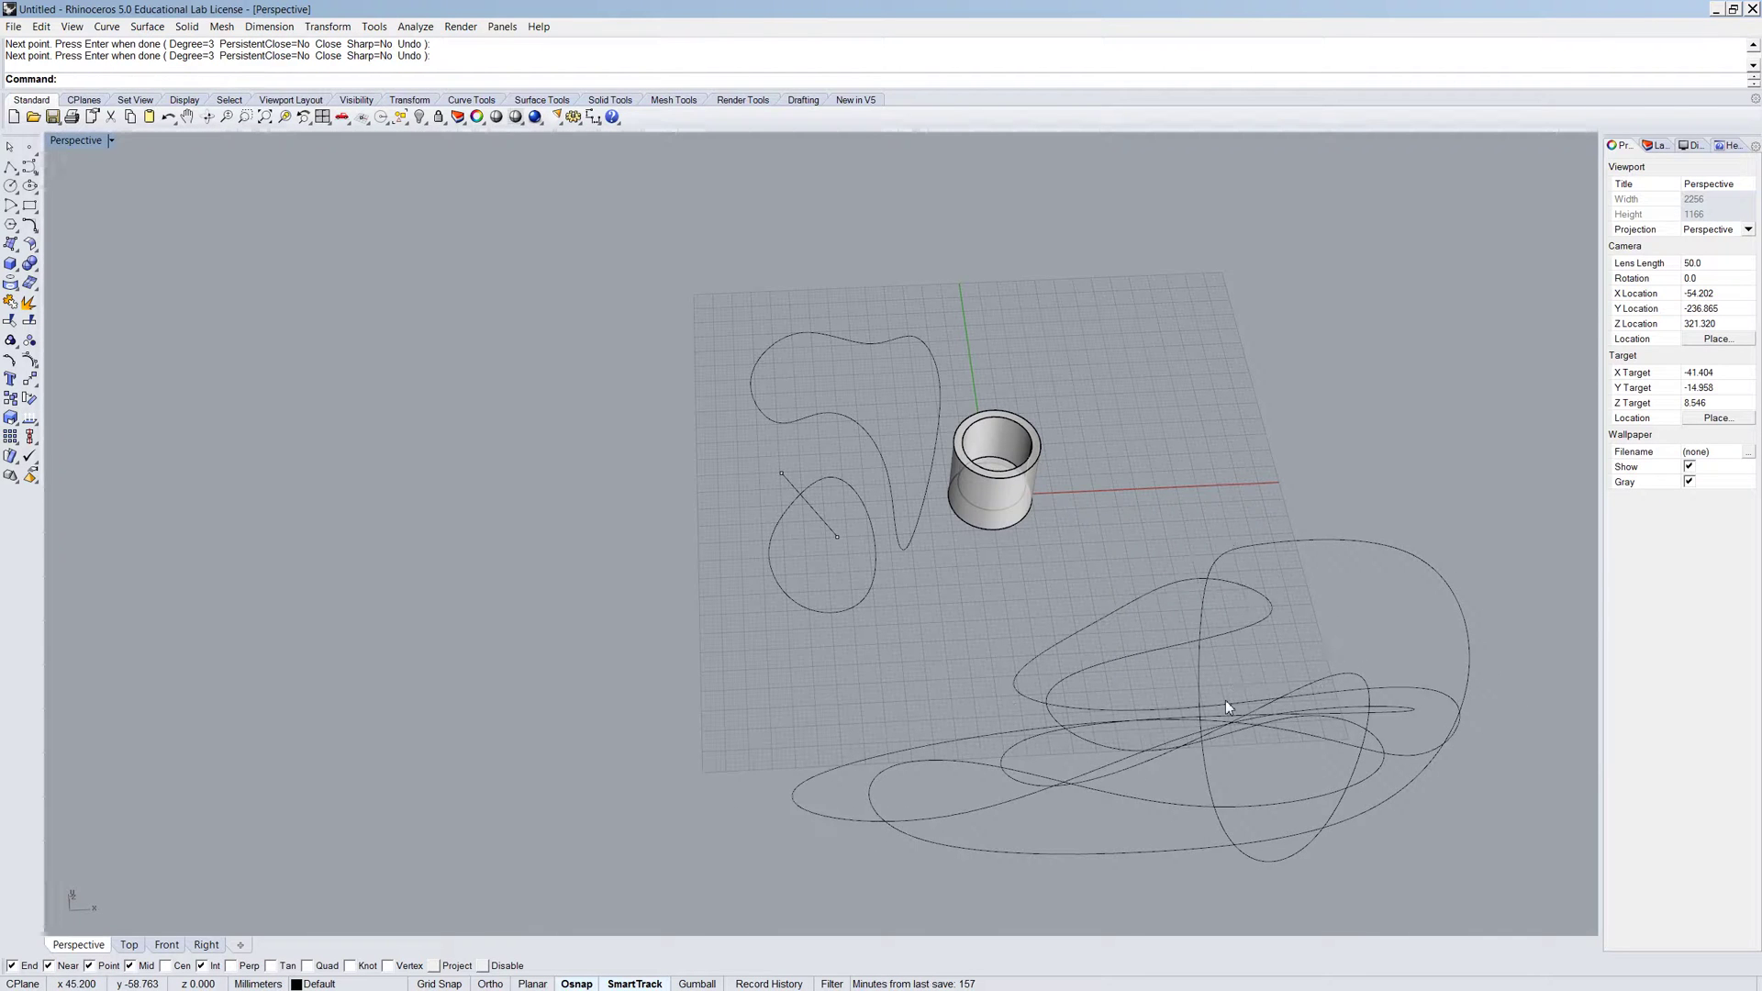
# Place one point outside the large looping curve and another inside its overlapping loops
pyautogui.write('Point')
pyautogui.press('Return')
pyautogui.click(992, 656)
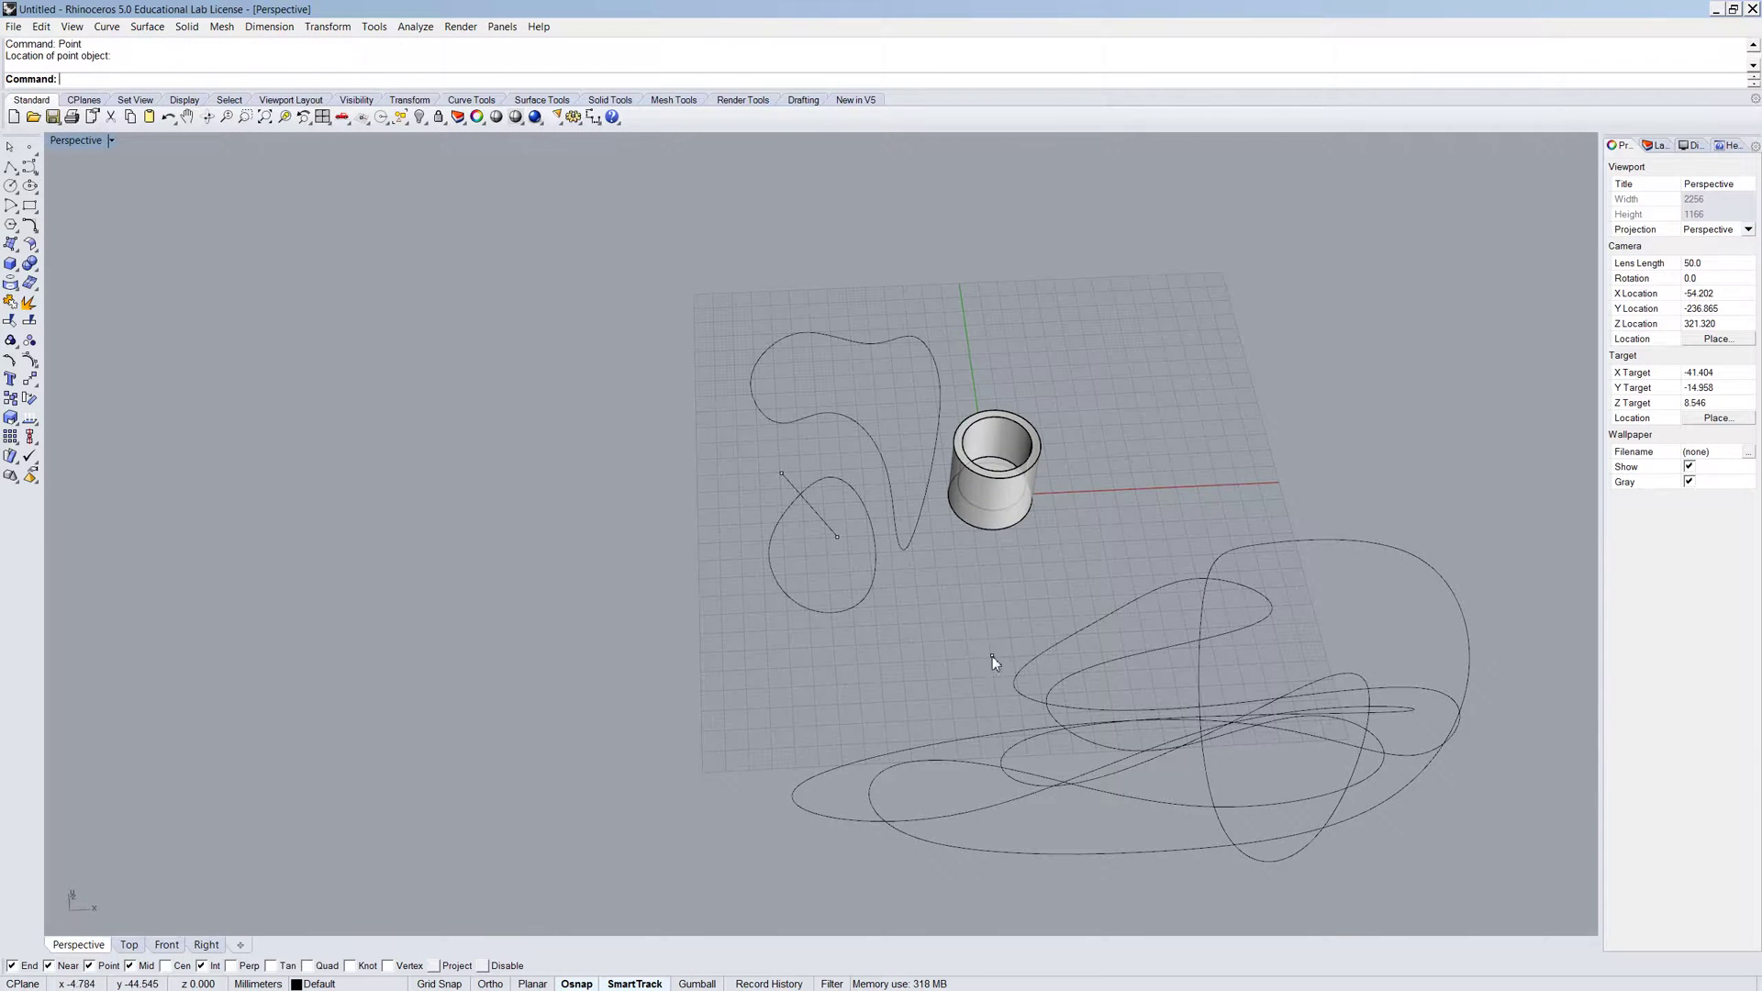
pyautogui.write('Point')
pyautogui.press('Return')
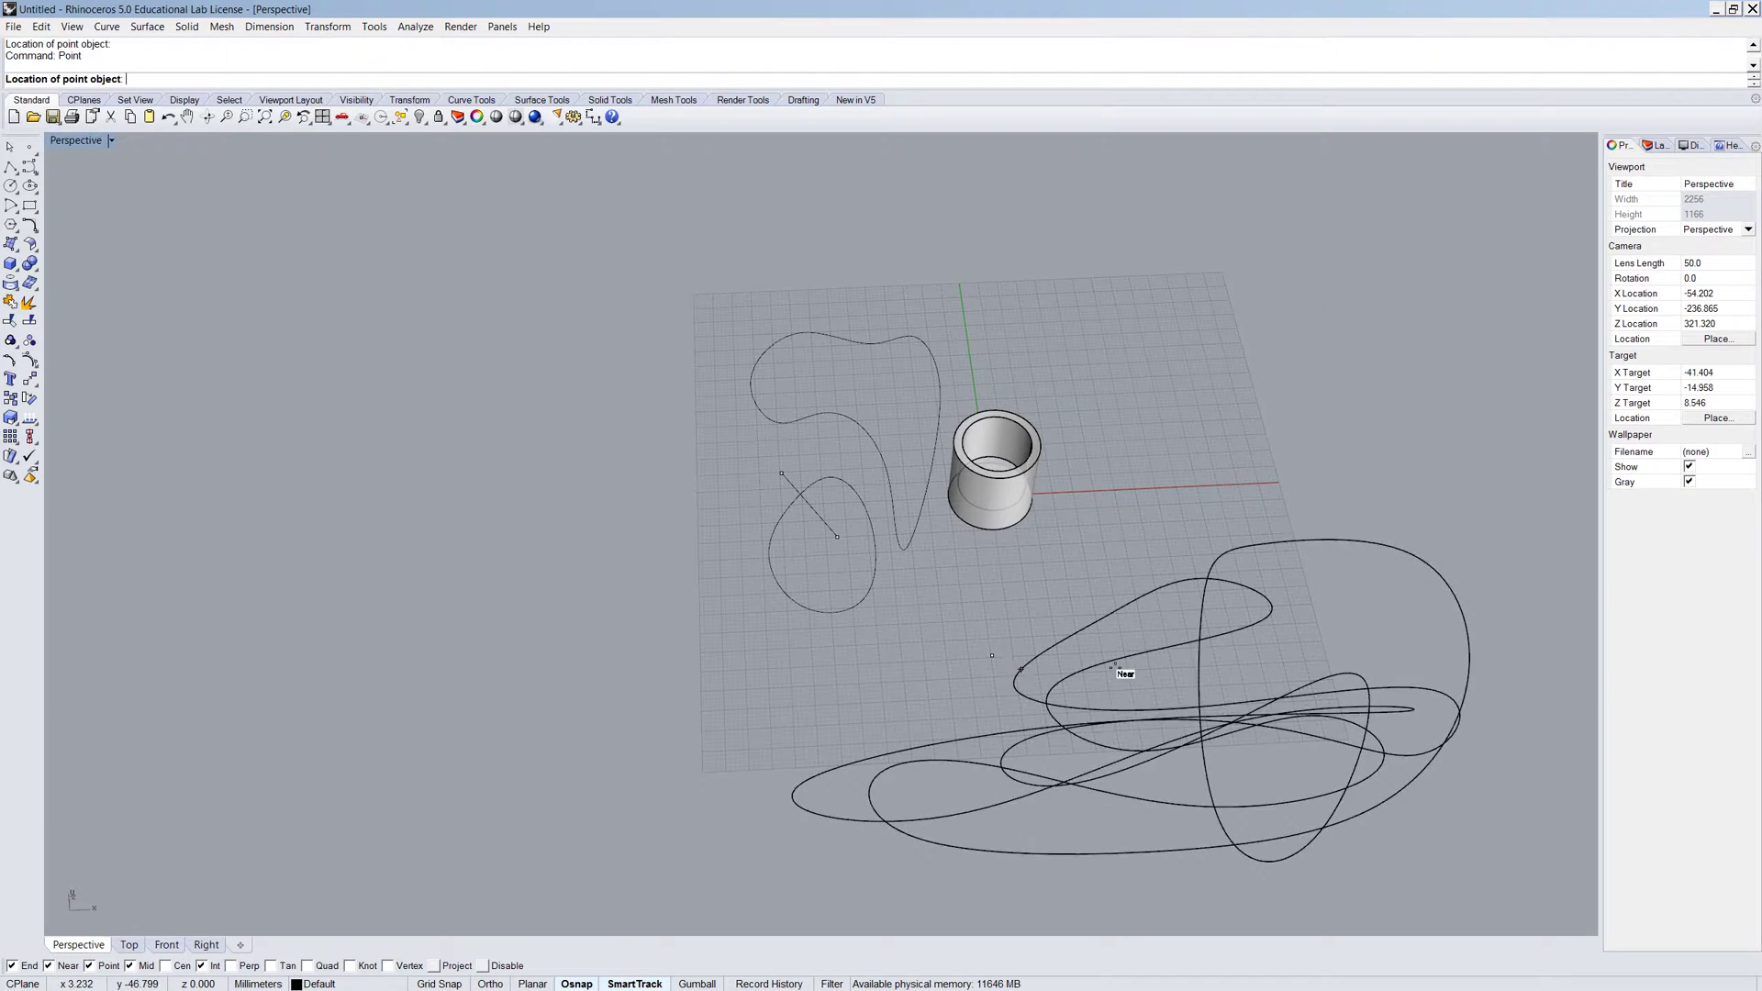
pyautogui.scroll(10, 1160, 707)
pyautogui.click(1159, 707)
pyautogui.scroll(-5, 1153, 701)
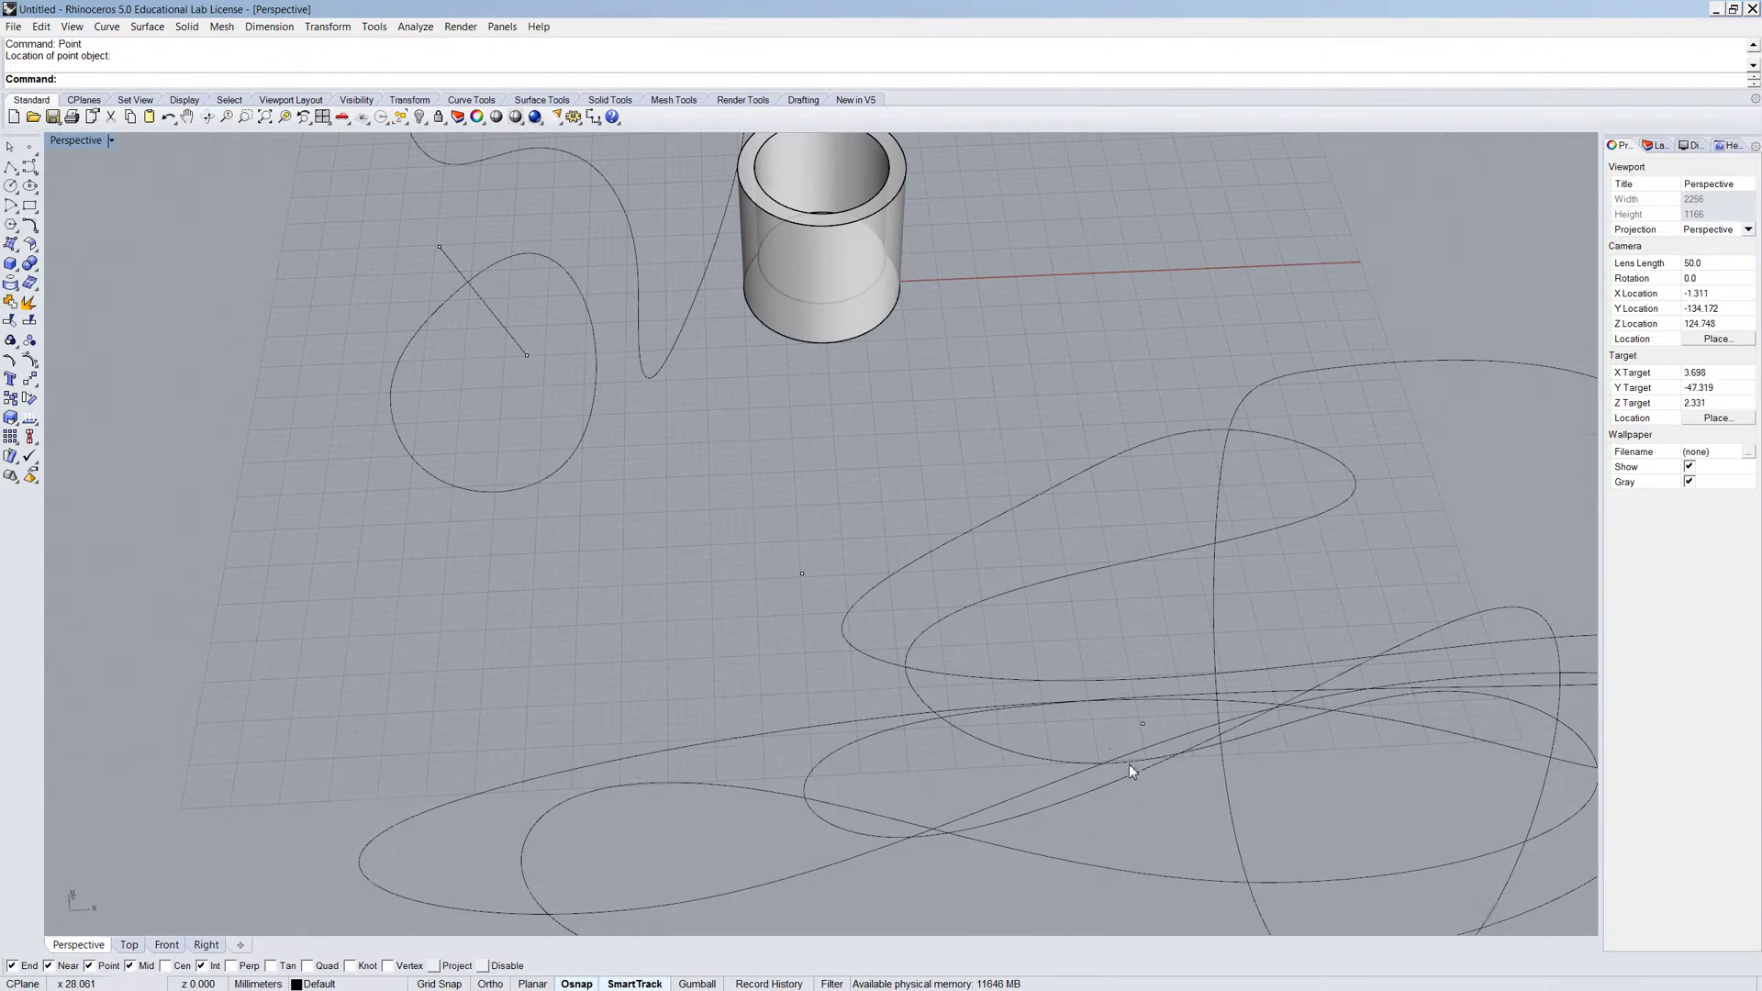
pyautogui.scroll(4, 1121, 729)
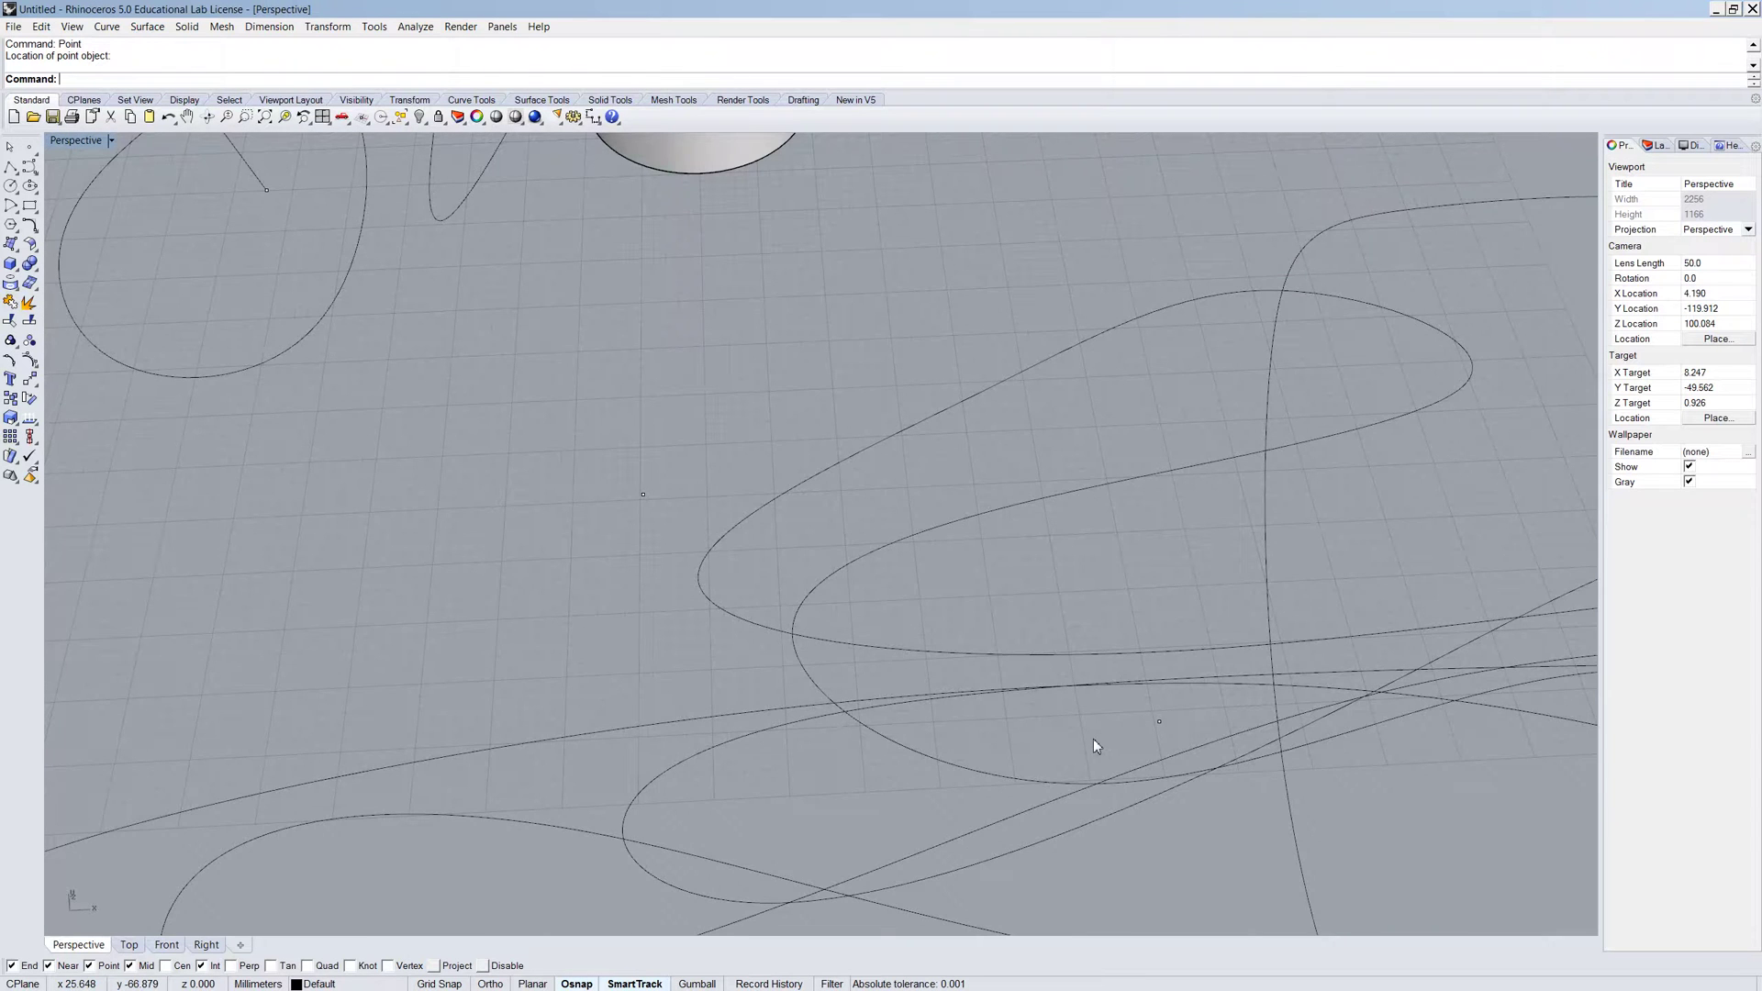
pyautogui.scroll(-5, 1094, 739)
pyautogui.click(1119, 733)
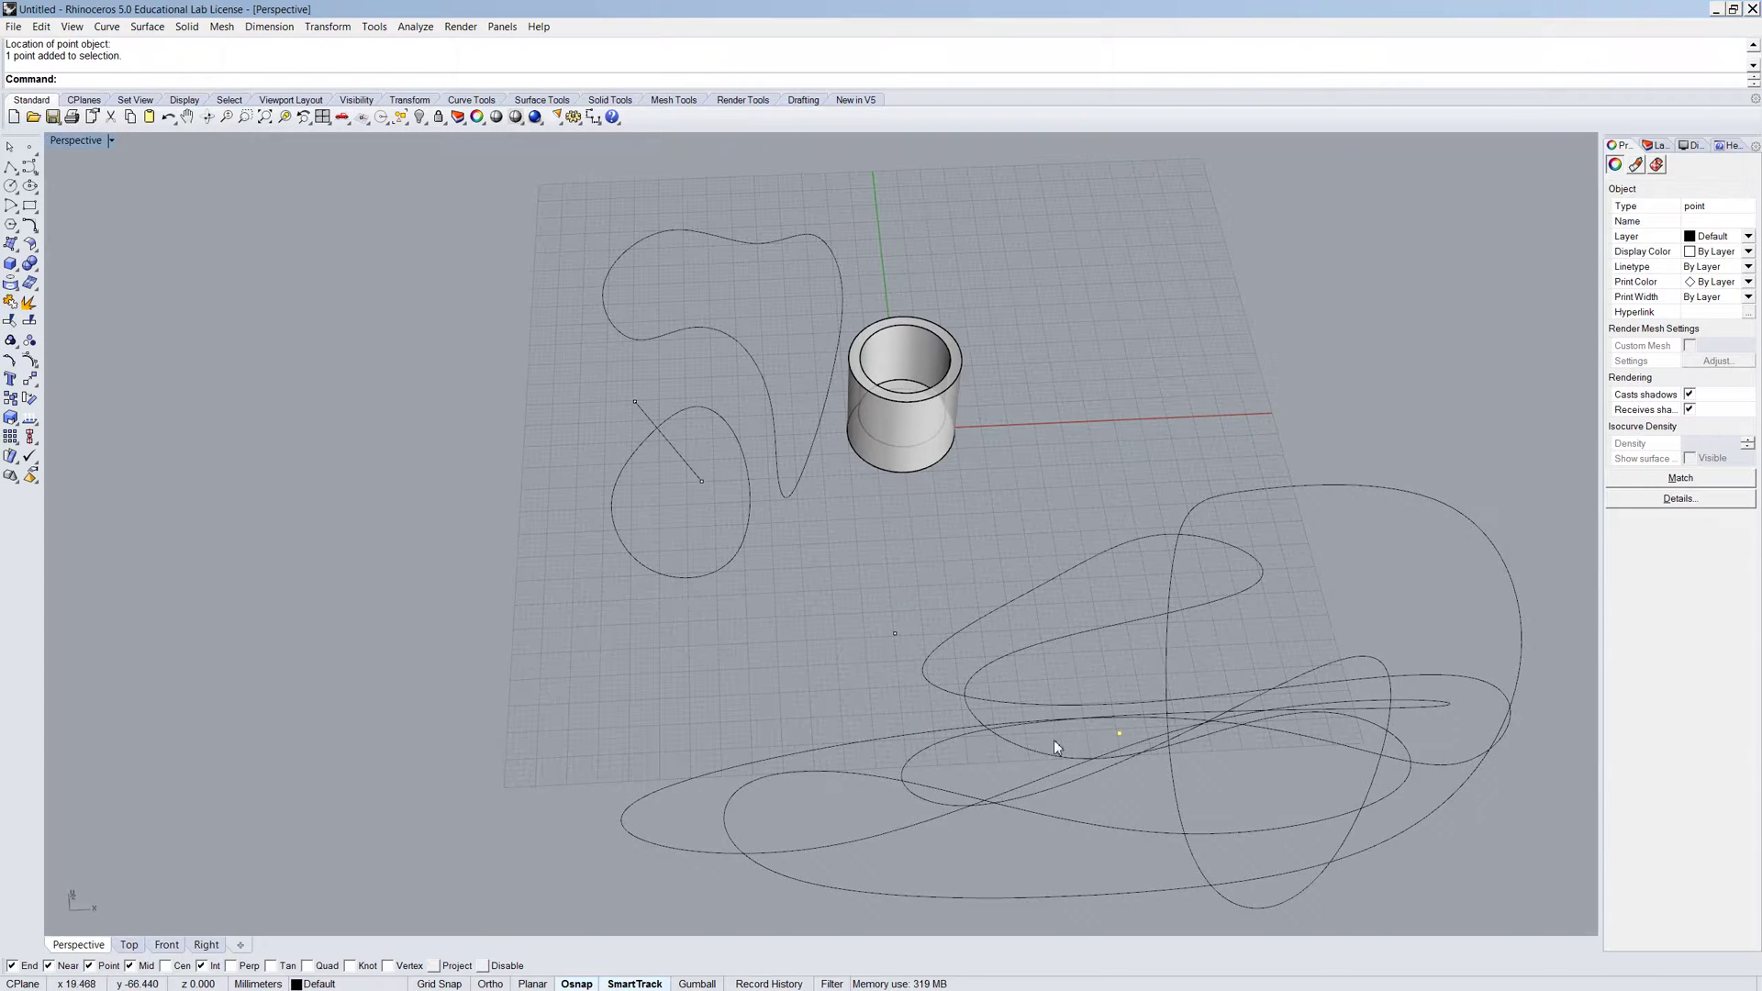
pyautogui.scroll(2, 1034, 740)
pyautogui.scroll(2, 1034, 746)
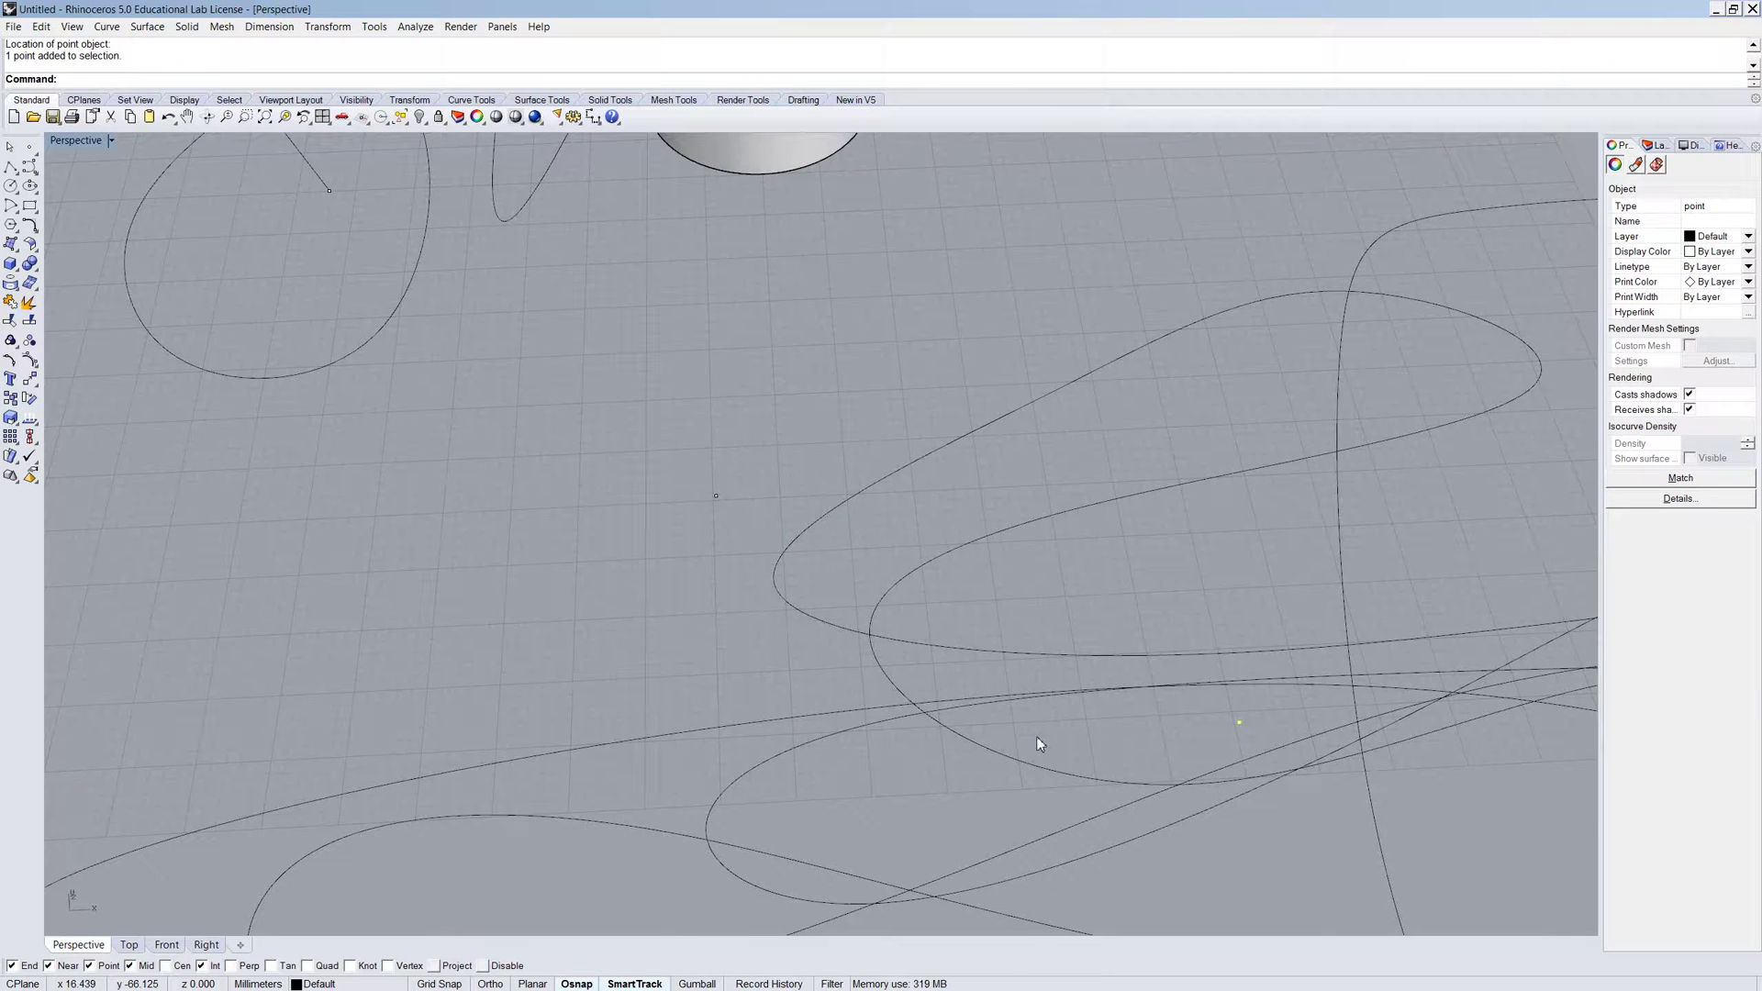
pyautogui.write('curve')
pyautogui.press('Return')
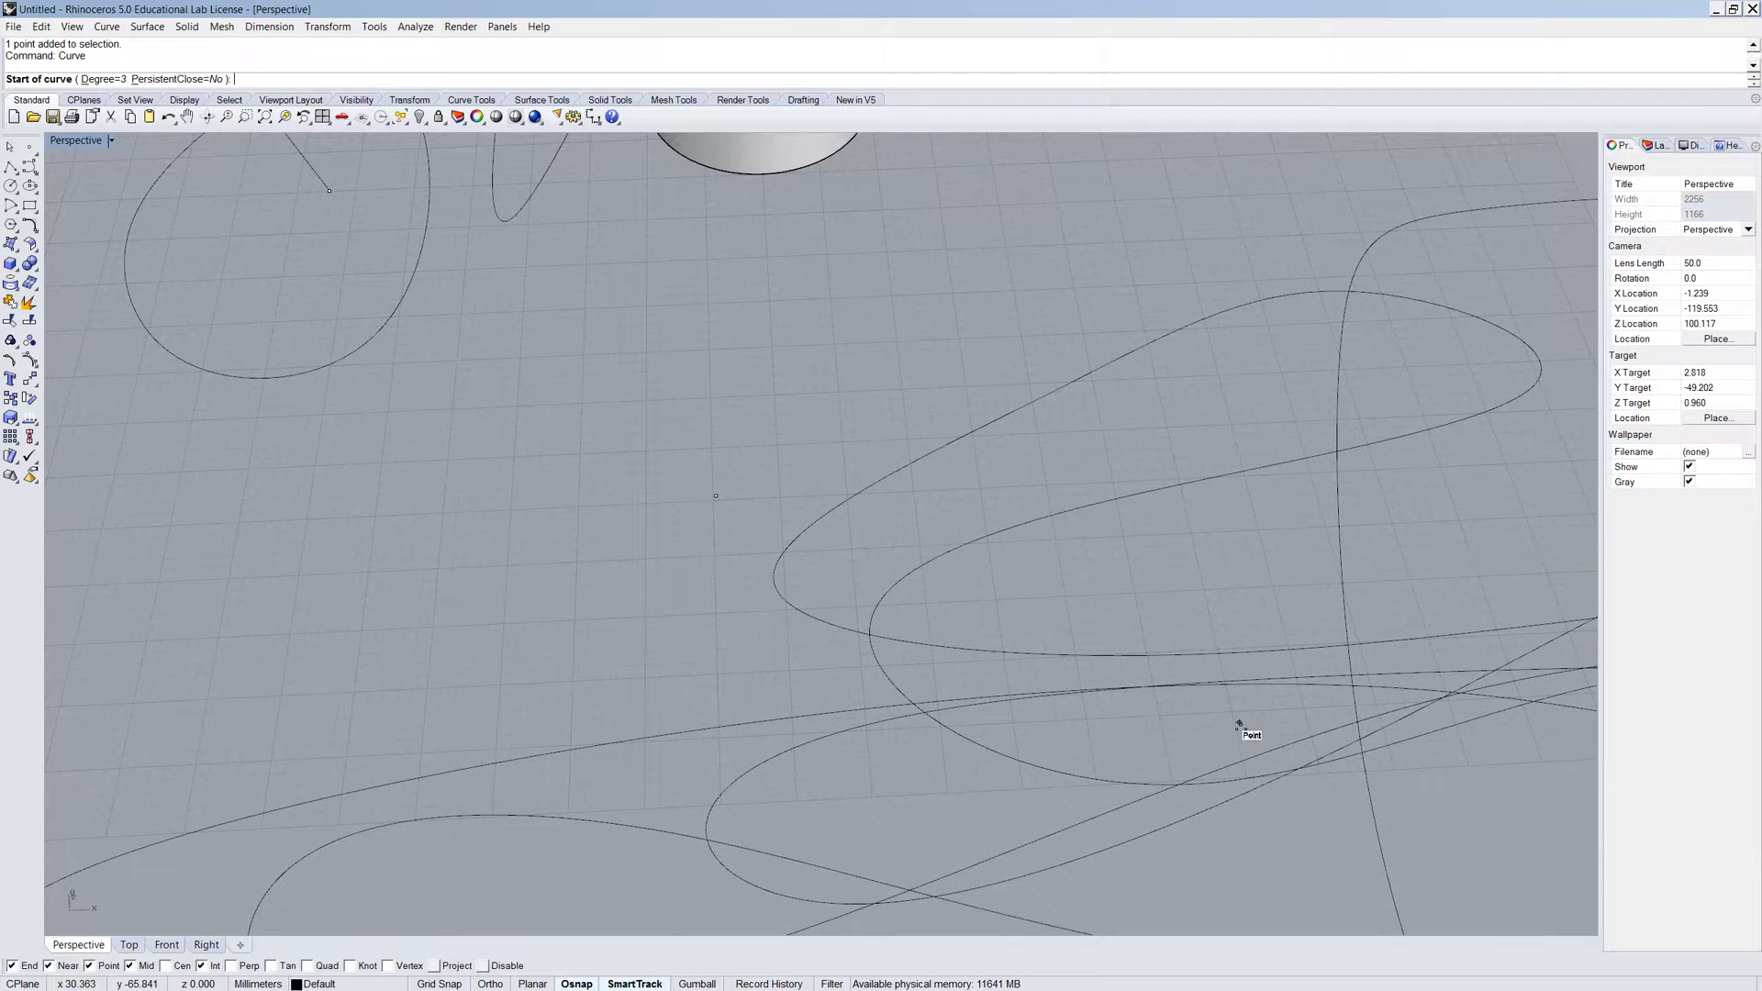
pyautogui.click(1239, 725)
pyautogui.click(1145, 734)
pyautogui.click(1074, 724)
pyautogui.click(1007, 726)
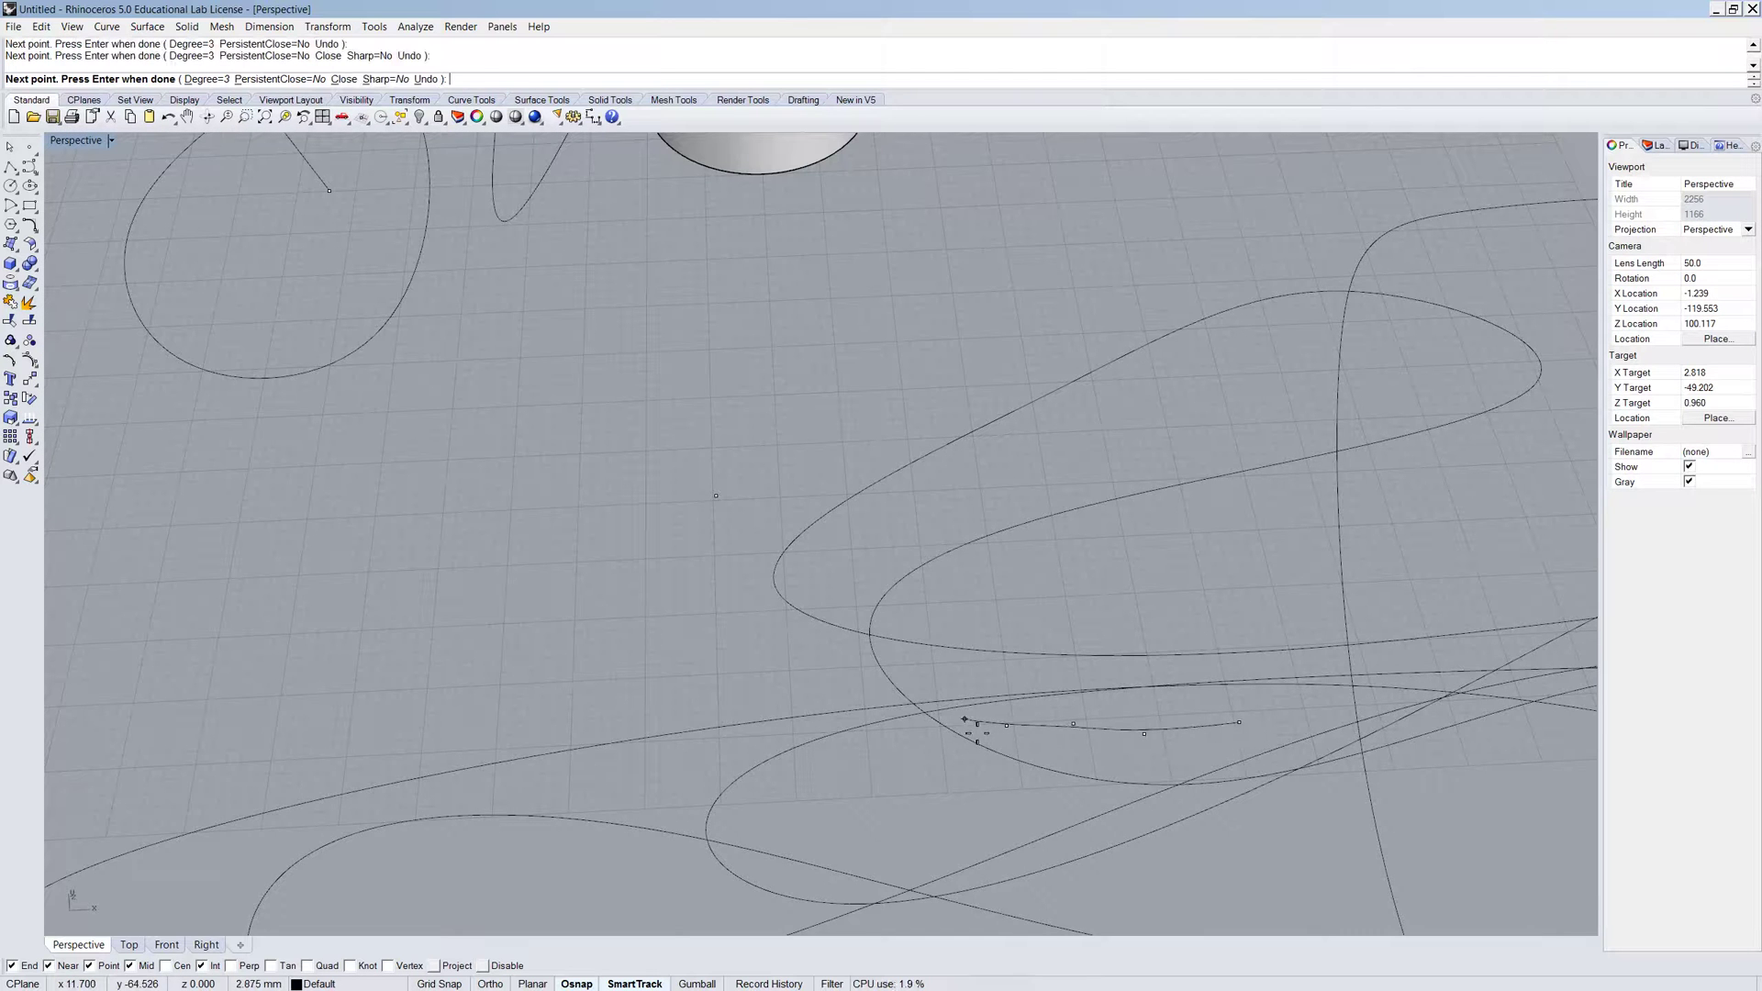
pyautogui.click(965, 720)
pyautogui.scroll(-5, 927, 789)
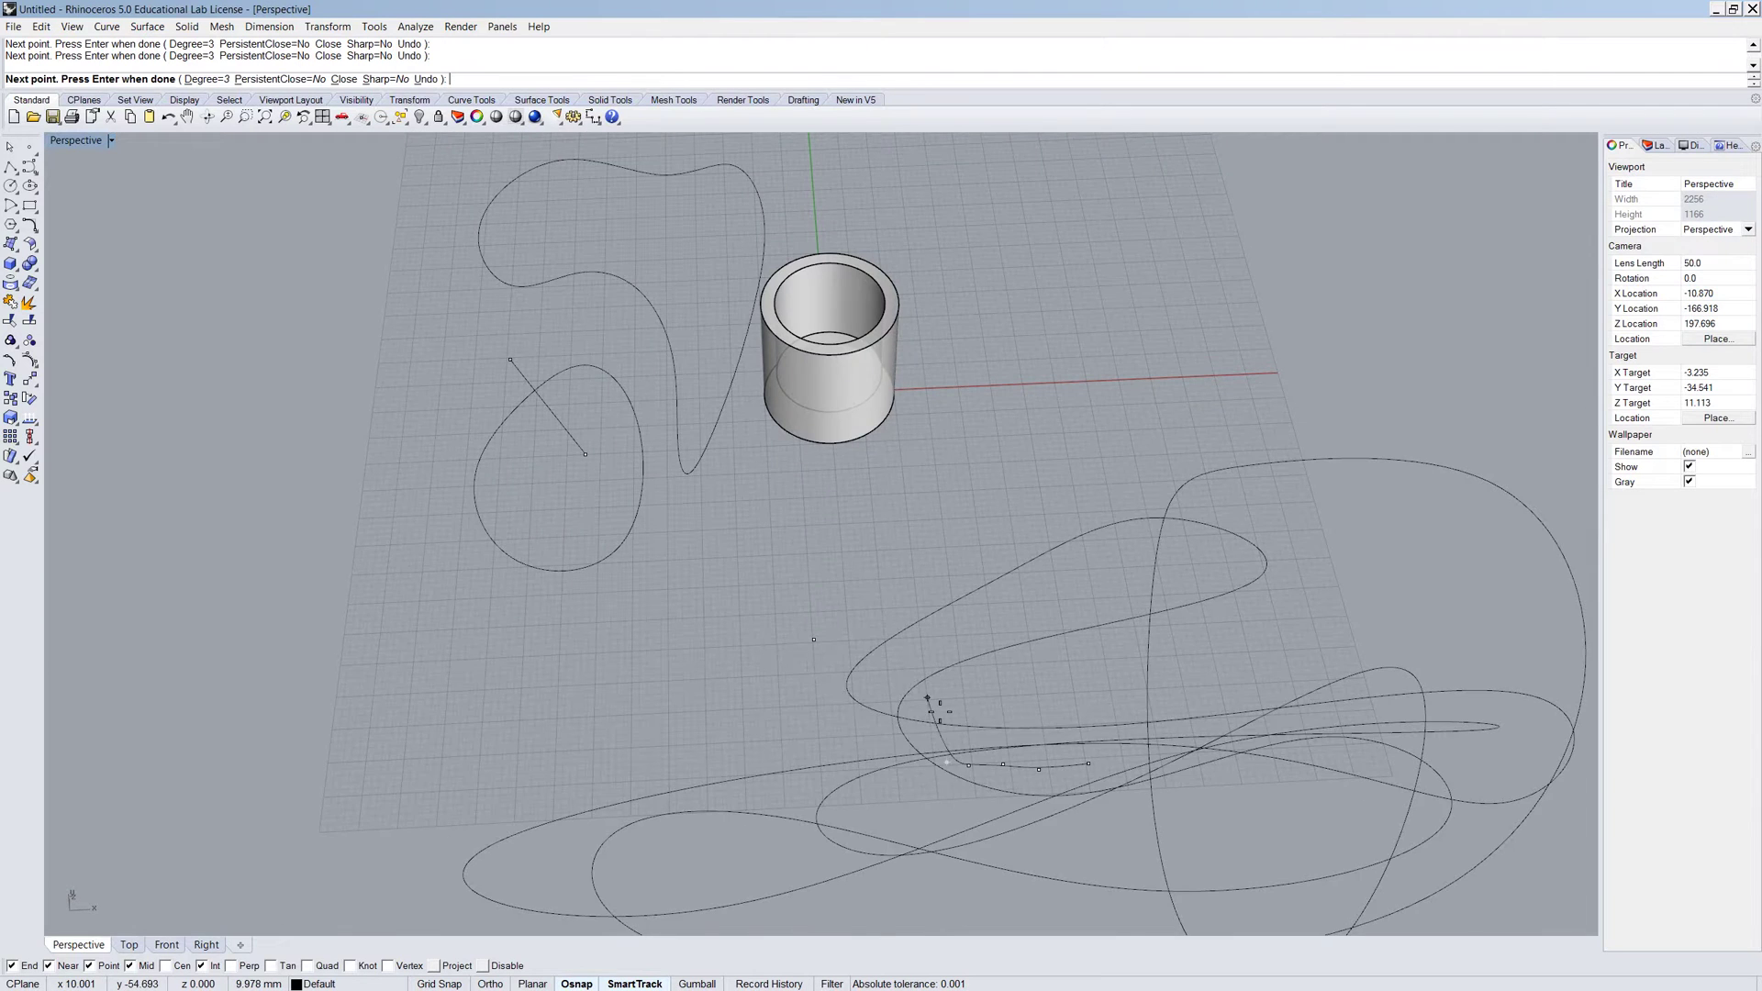
pyautogui.scroll(5, 1092, 780)
pyautogui.press('Escape')
pyautogui.click(1056, 769)
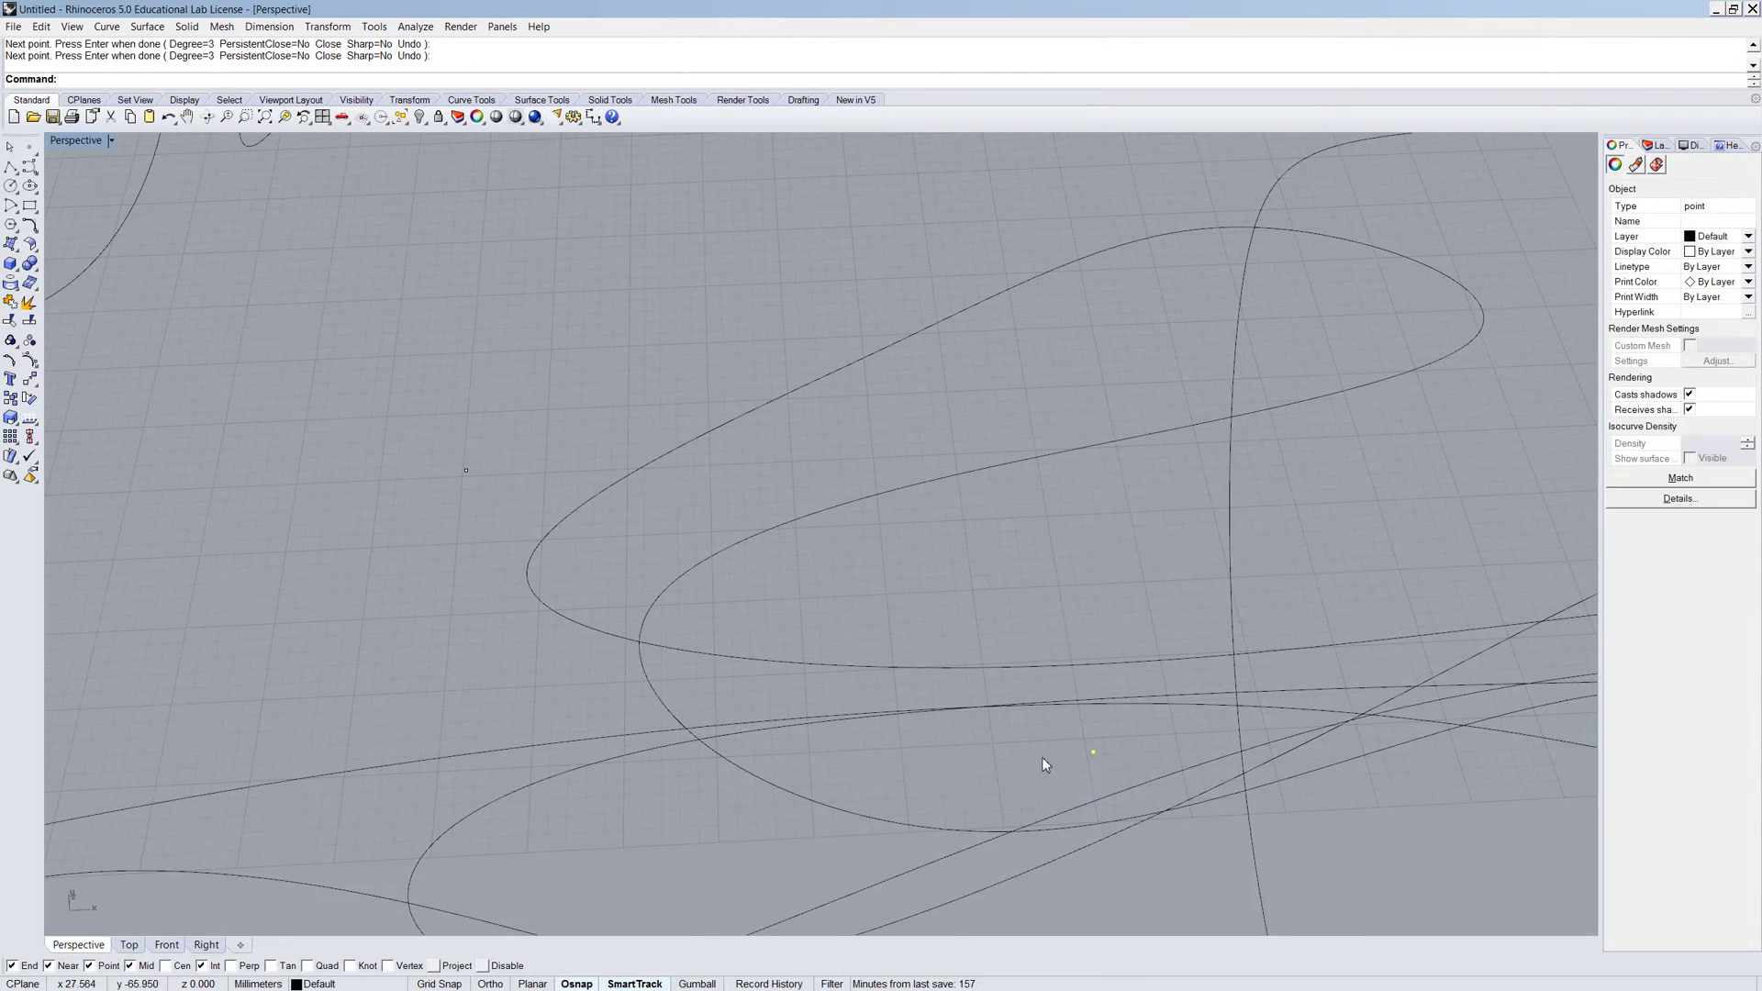
pyautogui.scroll(-2, 1042, 757)
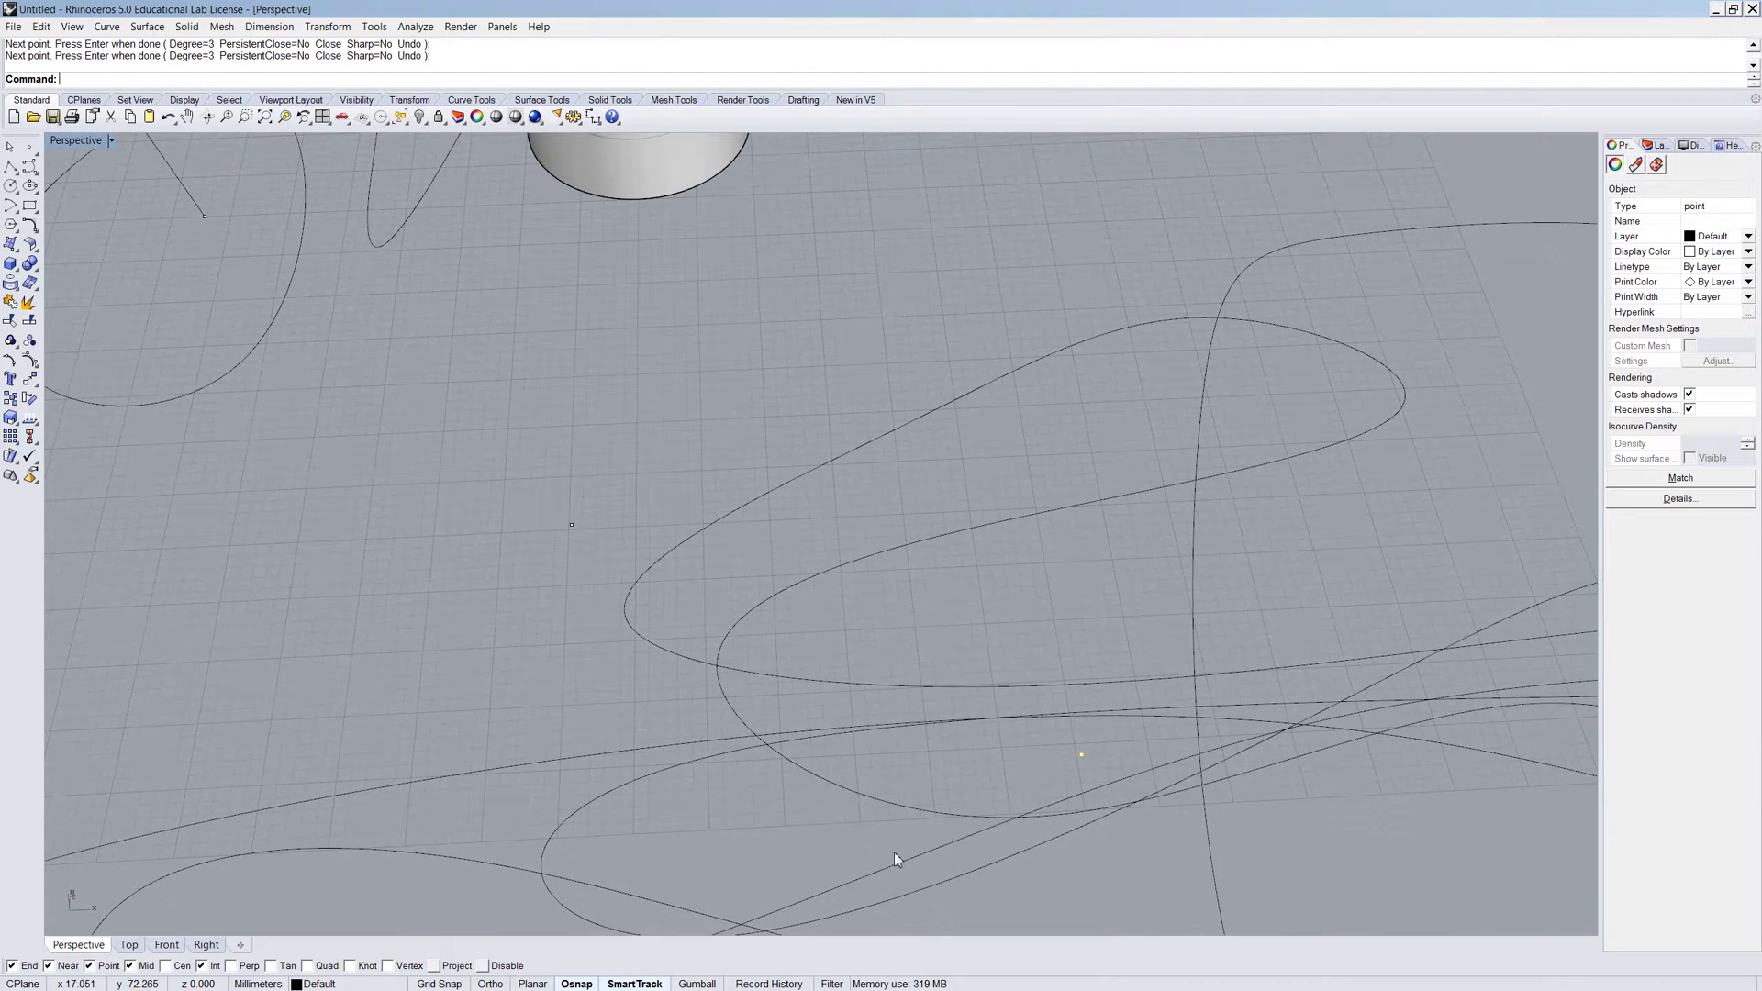
pyautogui.scroll(-5, 894, 852)
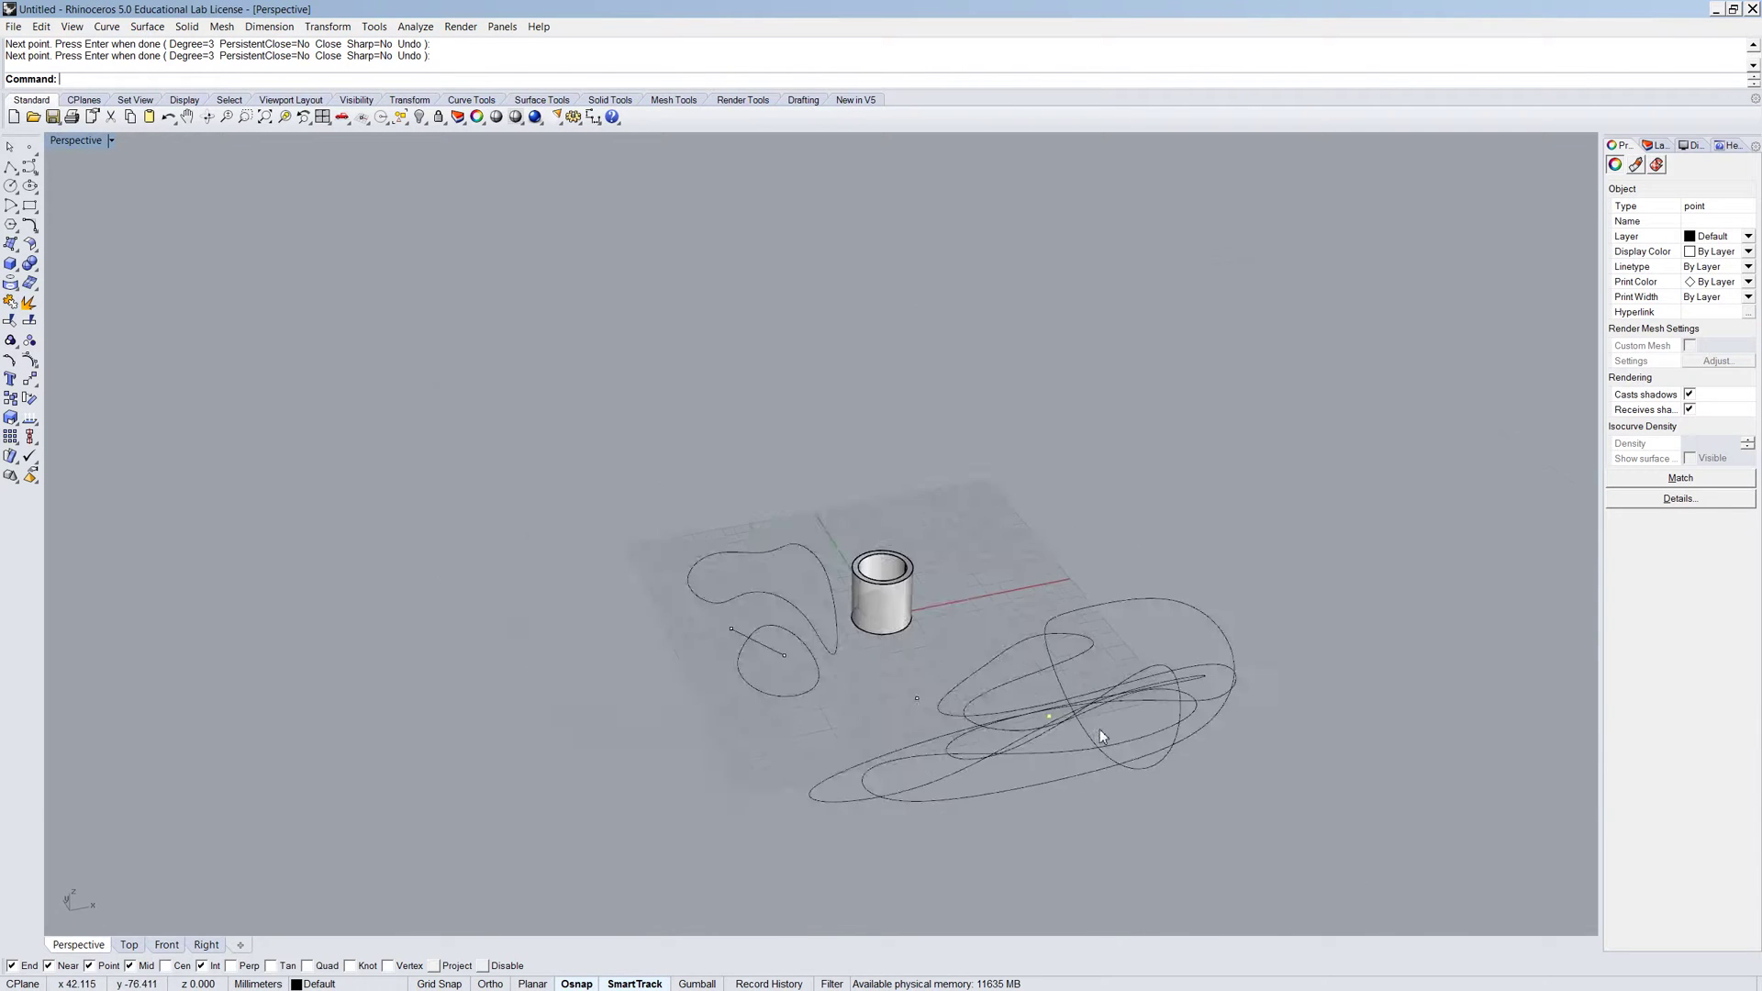
pyautogui.scroll(5, 703, 615)
pyautogui.click(752, 428)
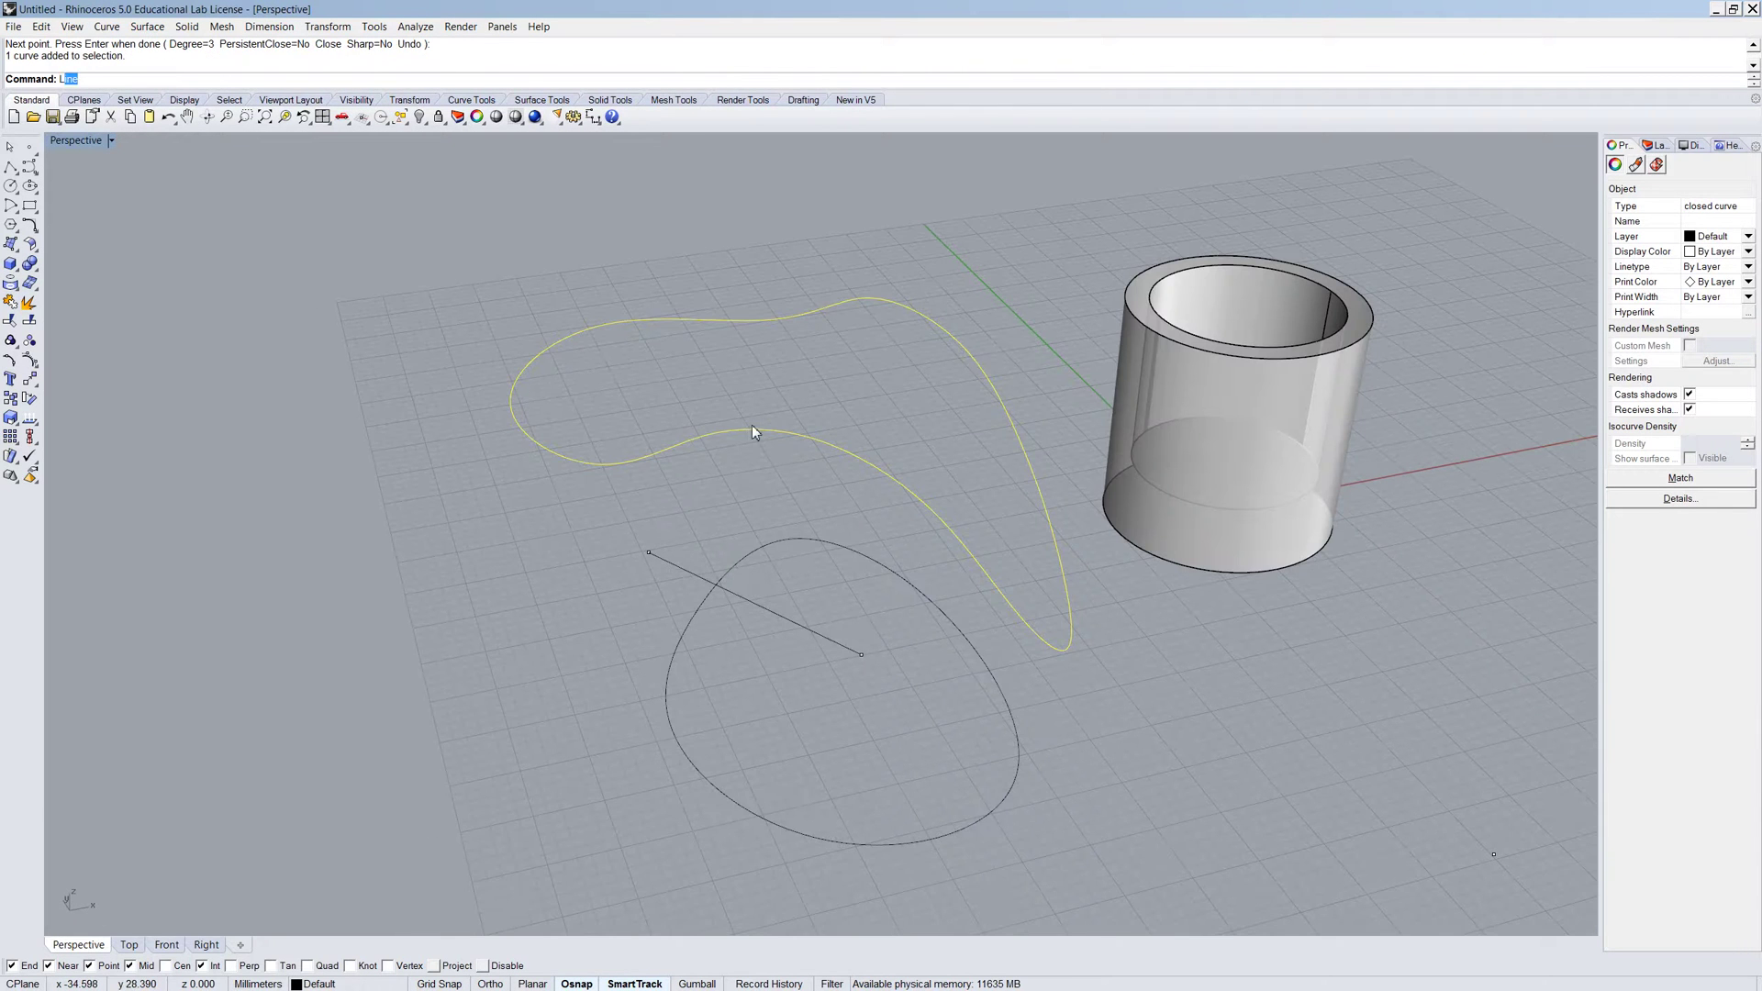
pyautogui.press('Return')
pyautogui.click(807, 474)
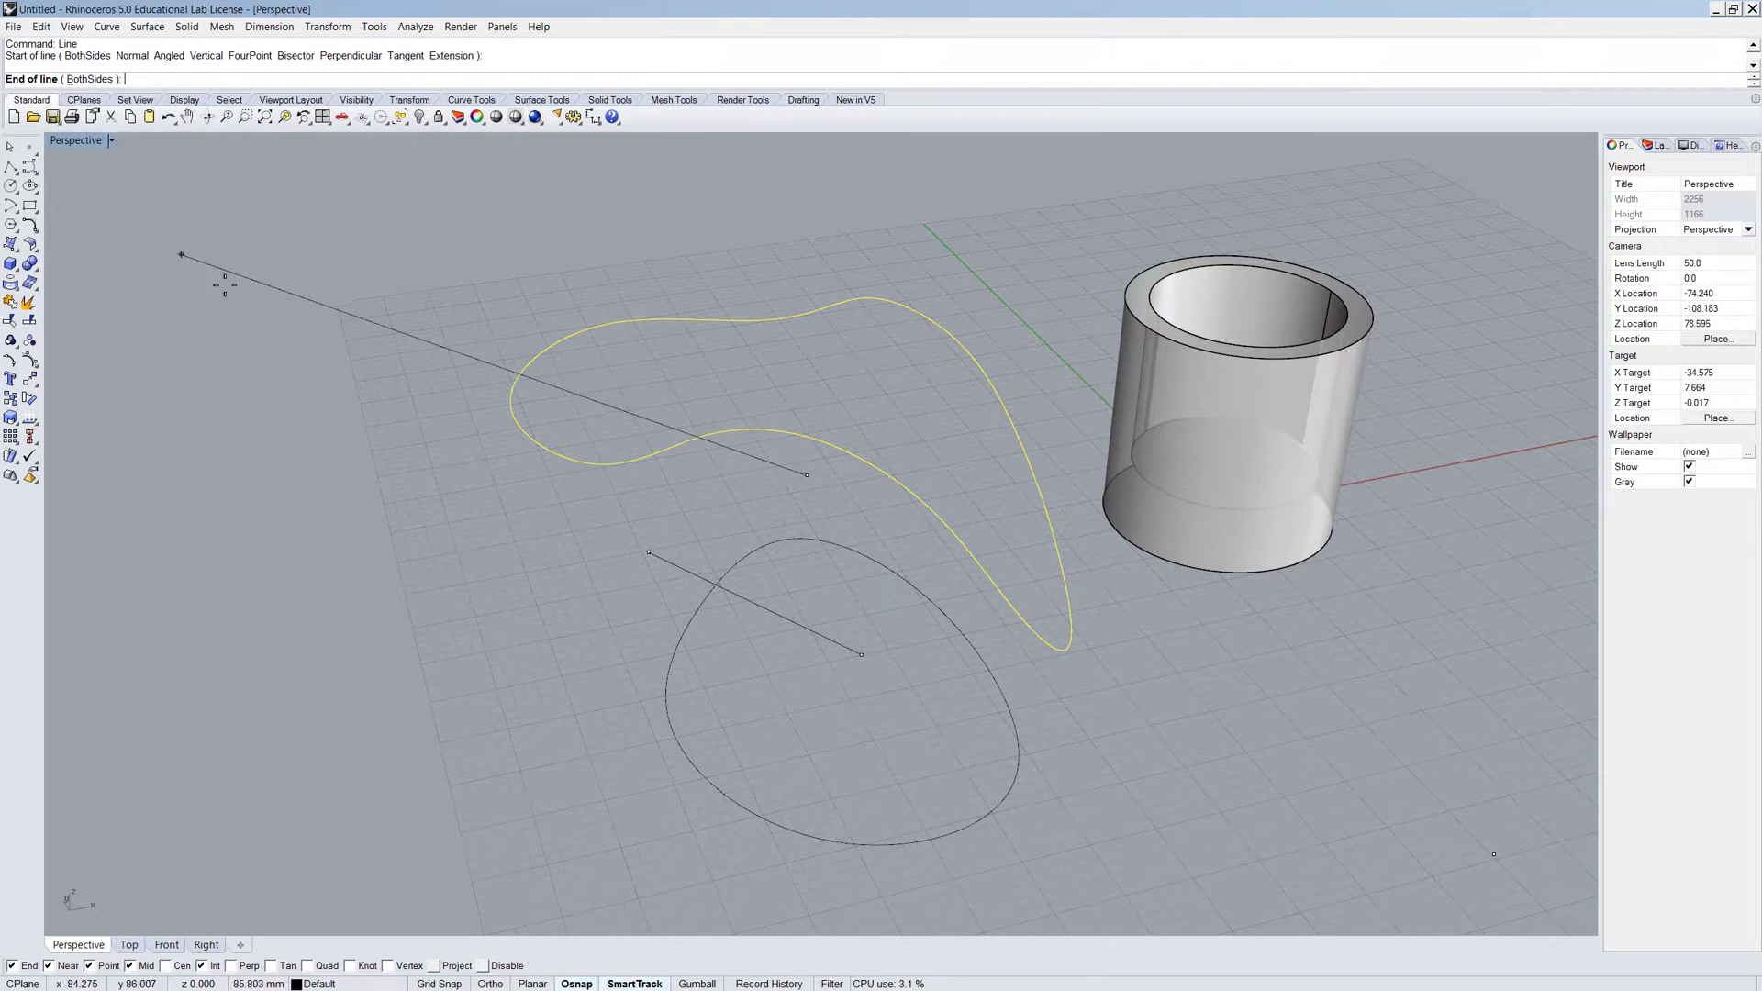
pyautogui.press('Escape')
# Draw an open C-shaped degree-3 curve with seven or eight control points, off the grid beside the egg-shaped curve
pyautogui.scroll(-5, 716, 456)
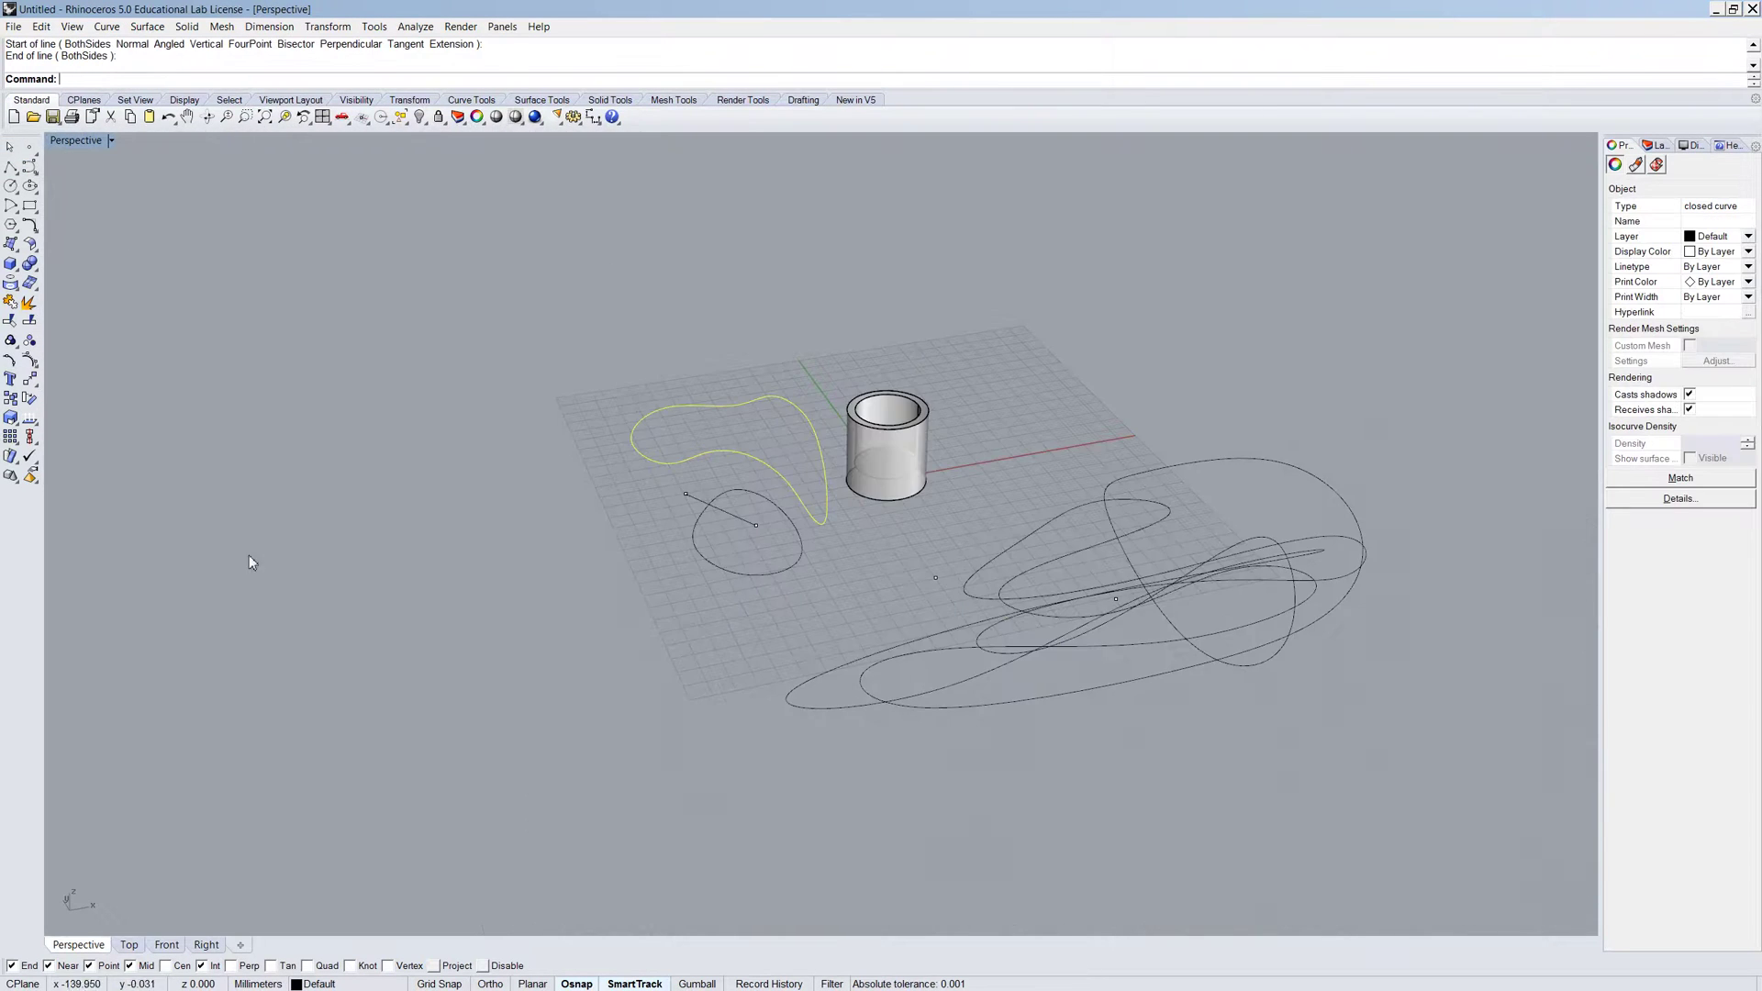
pyautogui.click(31, 166)
pyautogui.click(318, 592)
pyautogui.click(408, 514)
pyautogui.click(561, 539)
pyautogui.click(613, 608)
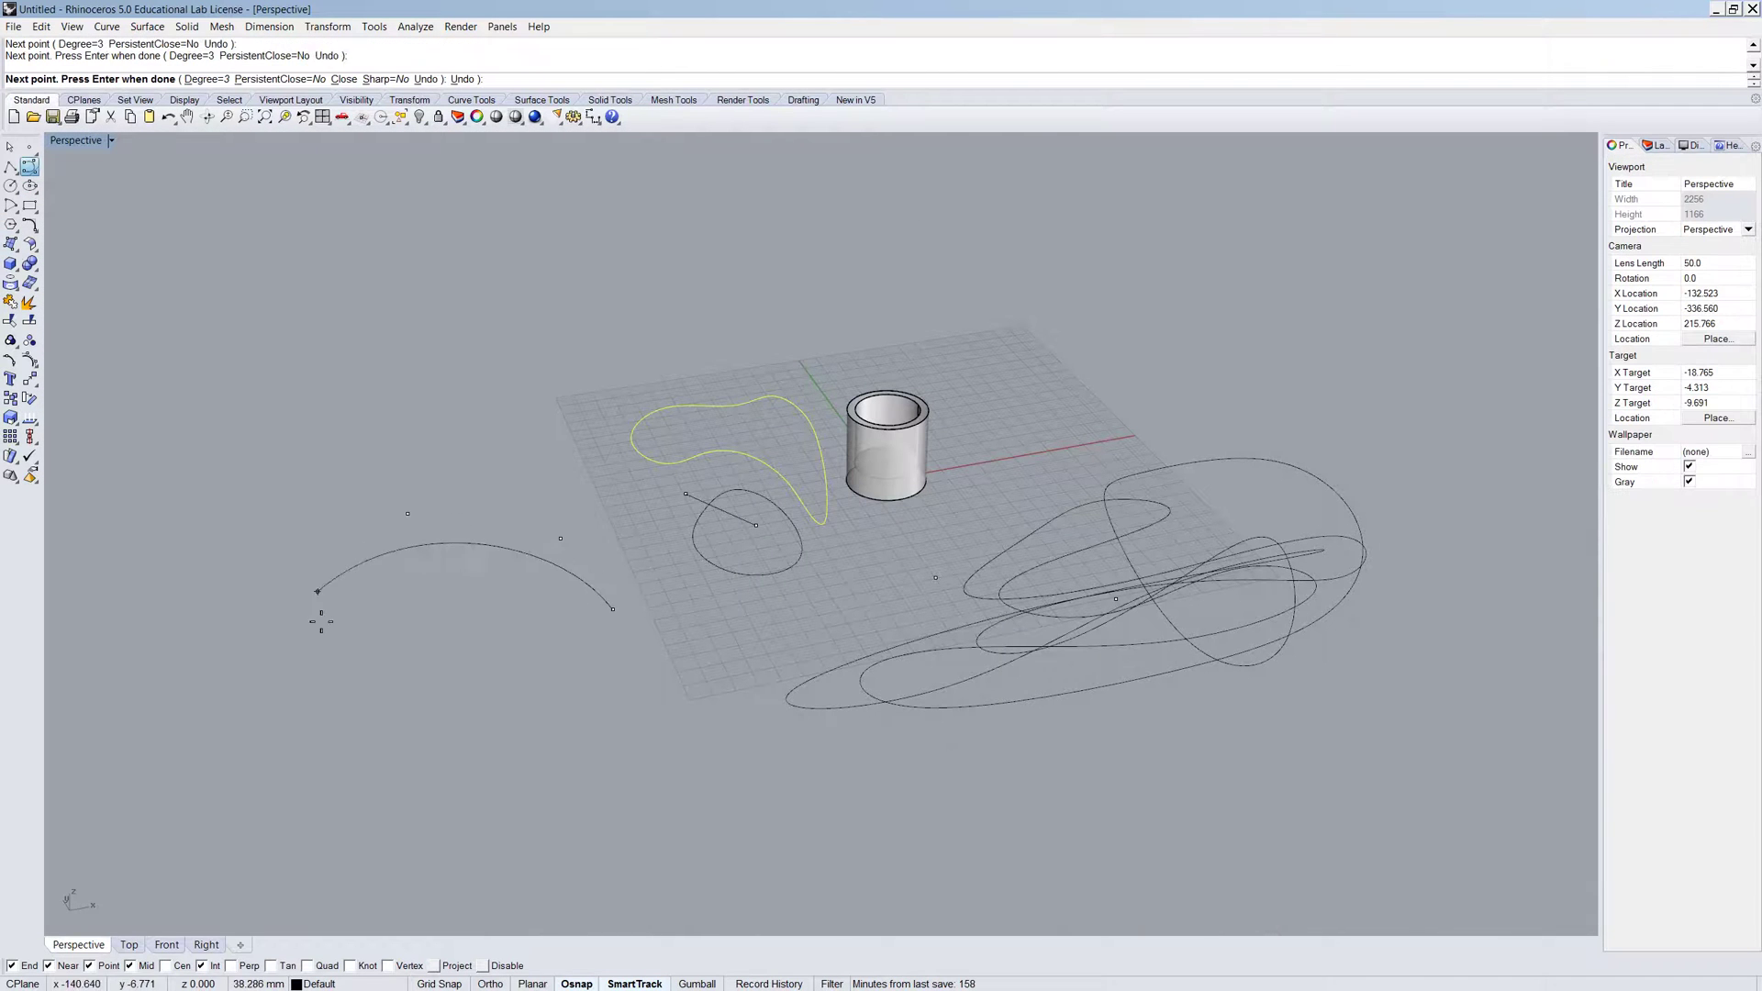
pyautogui.click(294, 622)
pyautogui.click(356, 746)
pyautogui.click(590, 697)
pyautogui.click(699, 757)
pyautogui.press('Return')
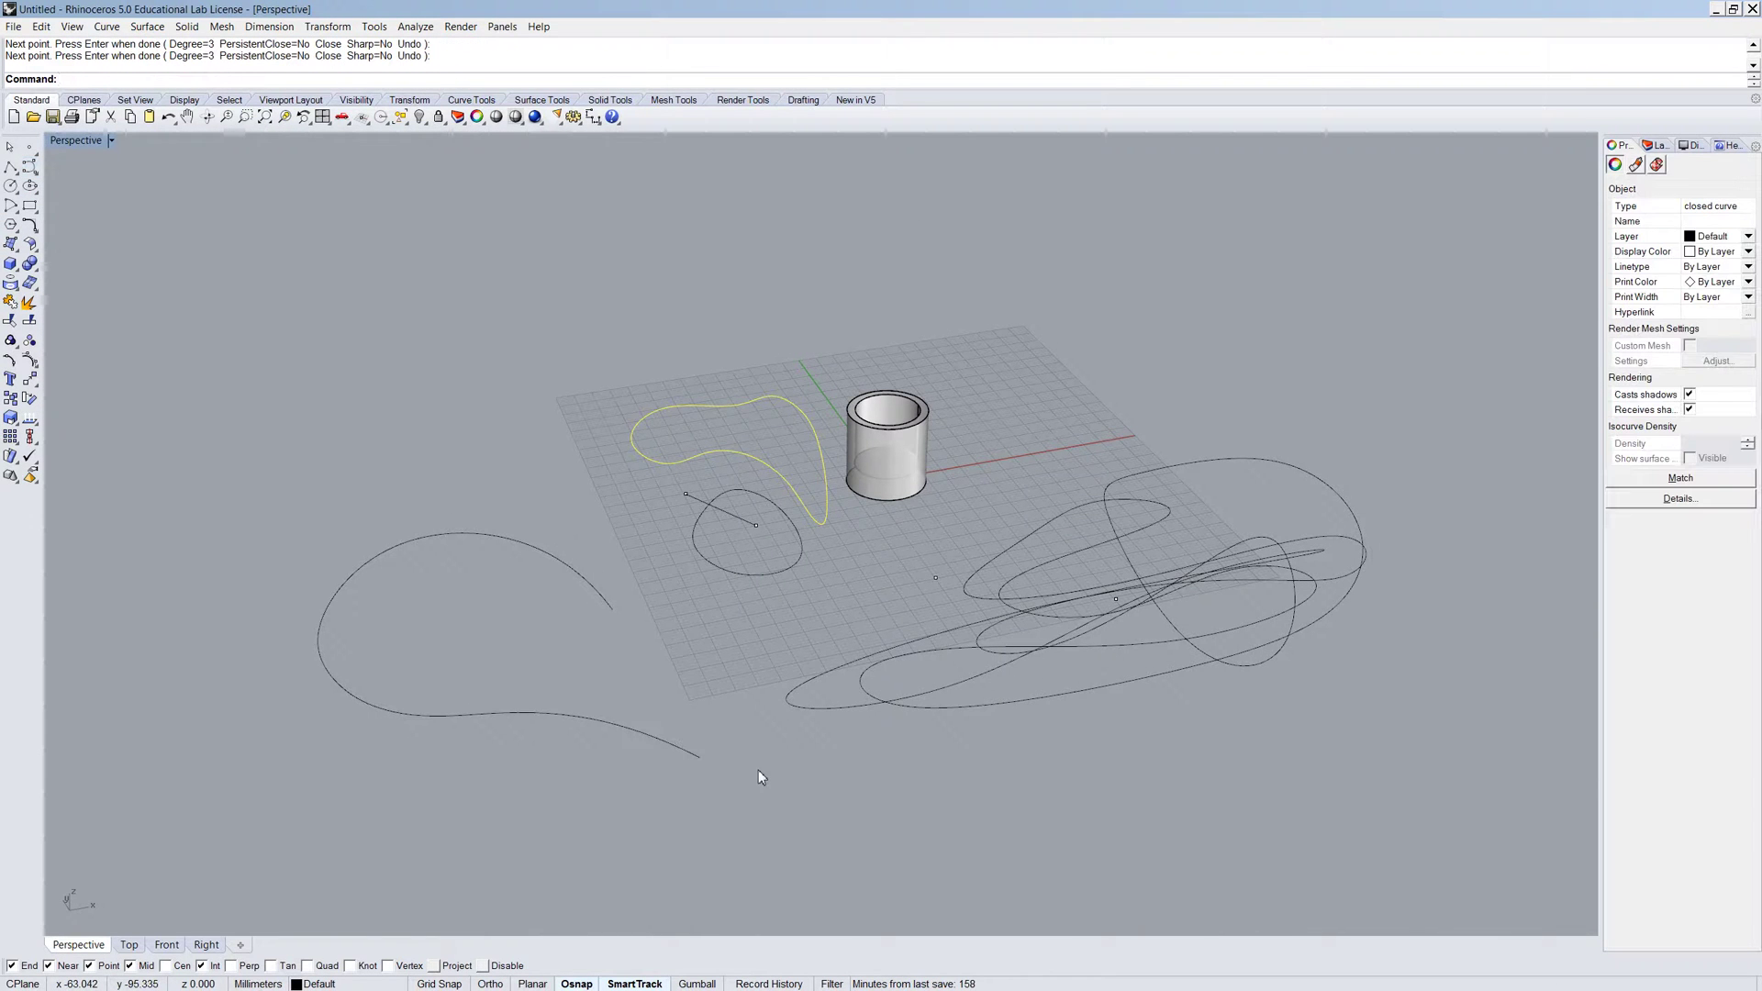
# Place one point outside the open C-shaped curve, beyond its lower arm, and another point within its hollow
pyautogui.write('point')
pyautogui.press('Return')
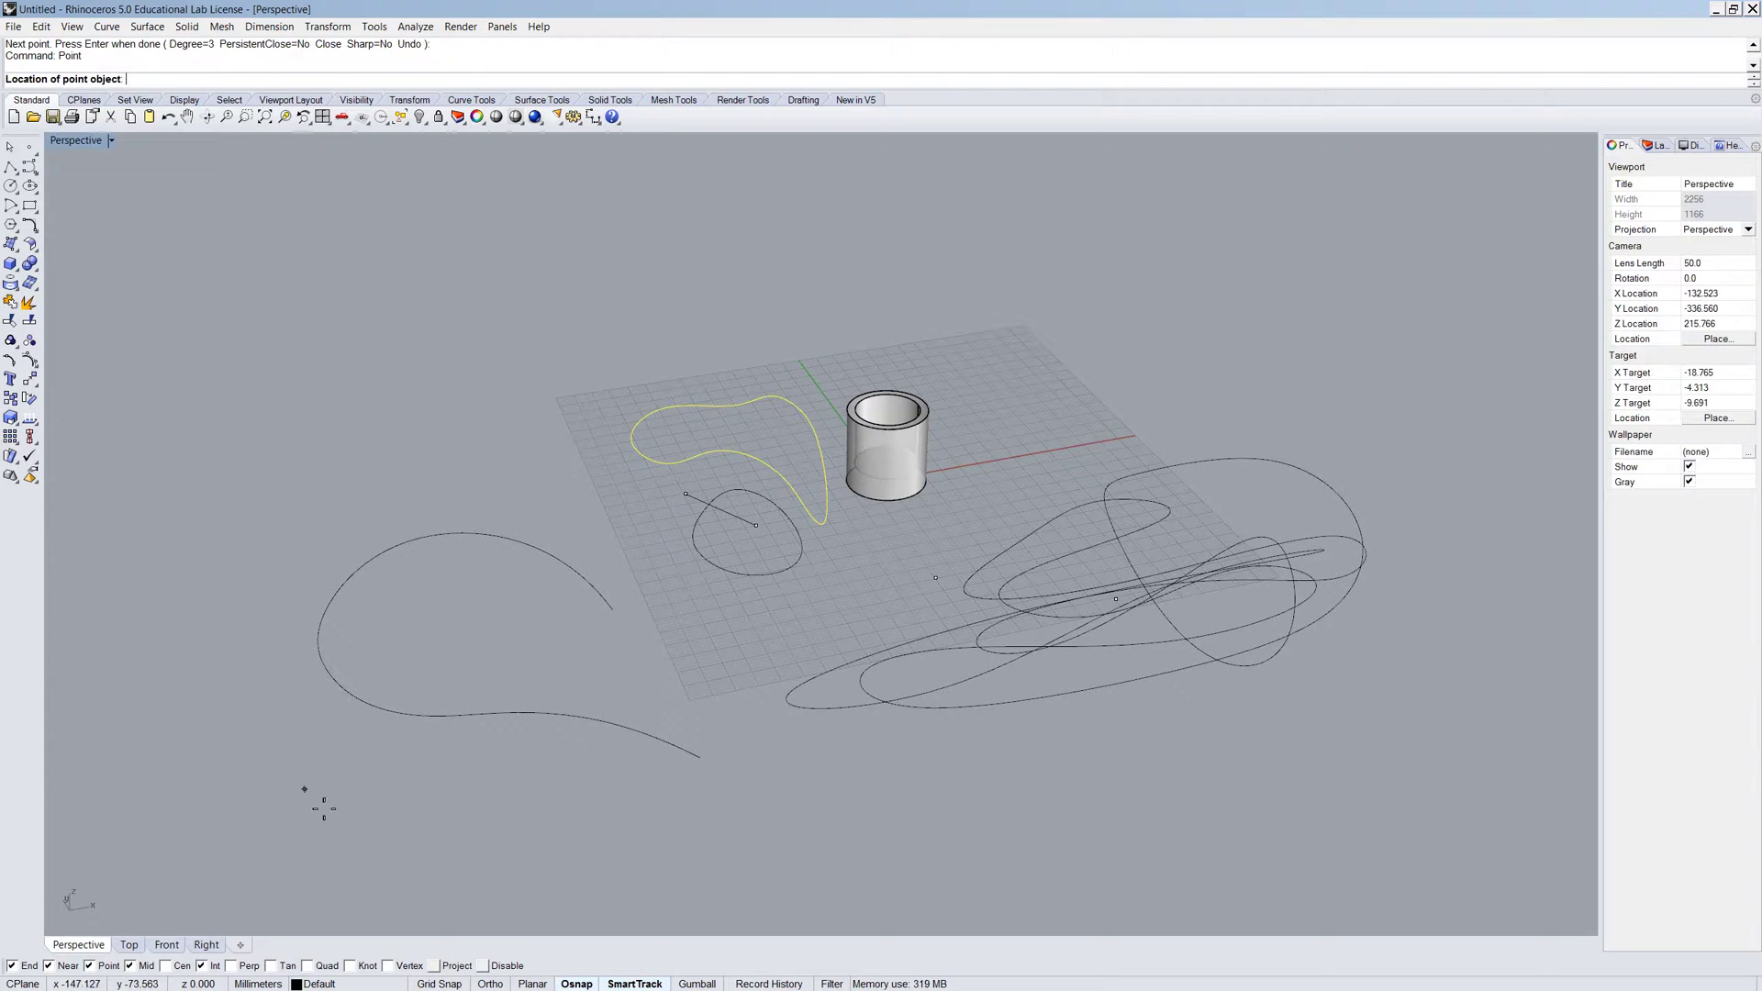
pyautogui.click(418, 751)
pyautogui.press('Return')
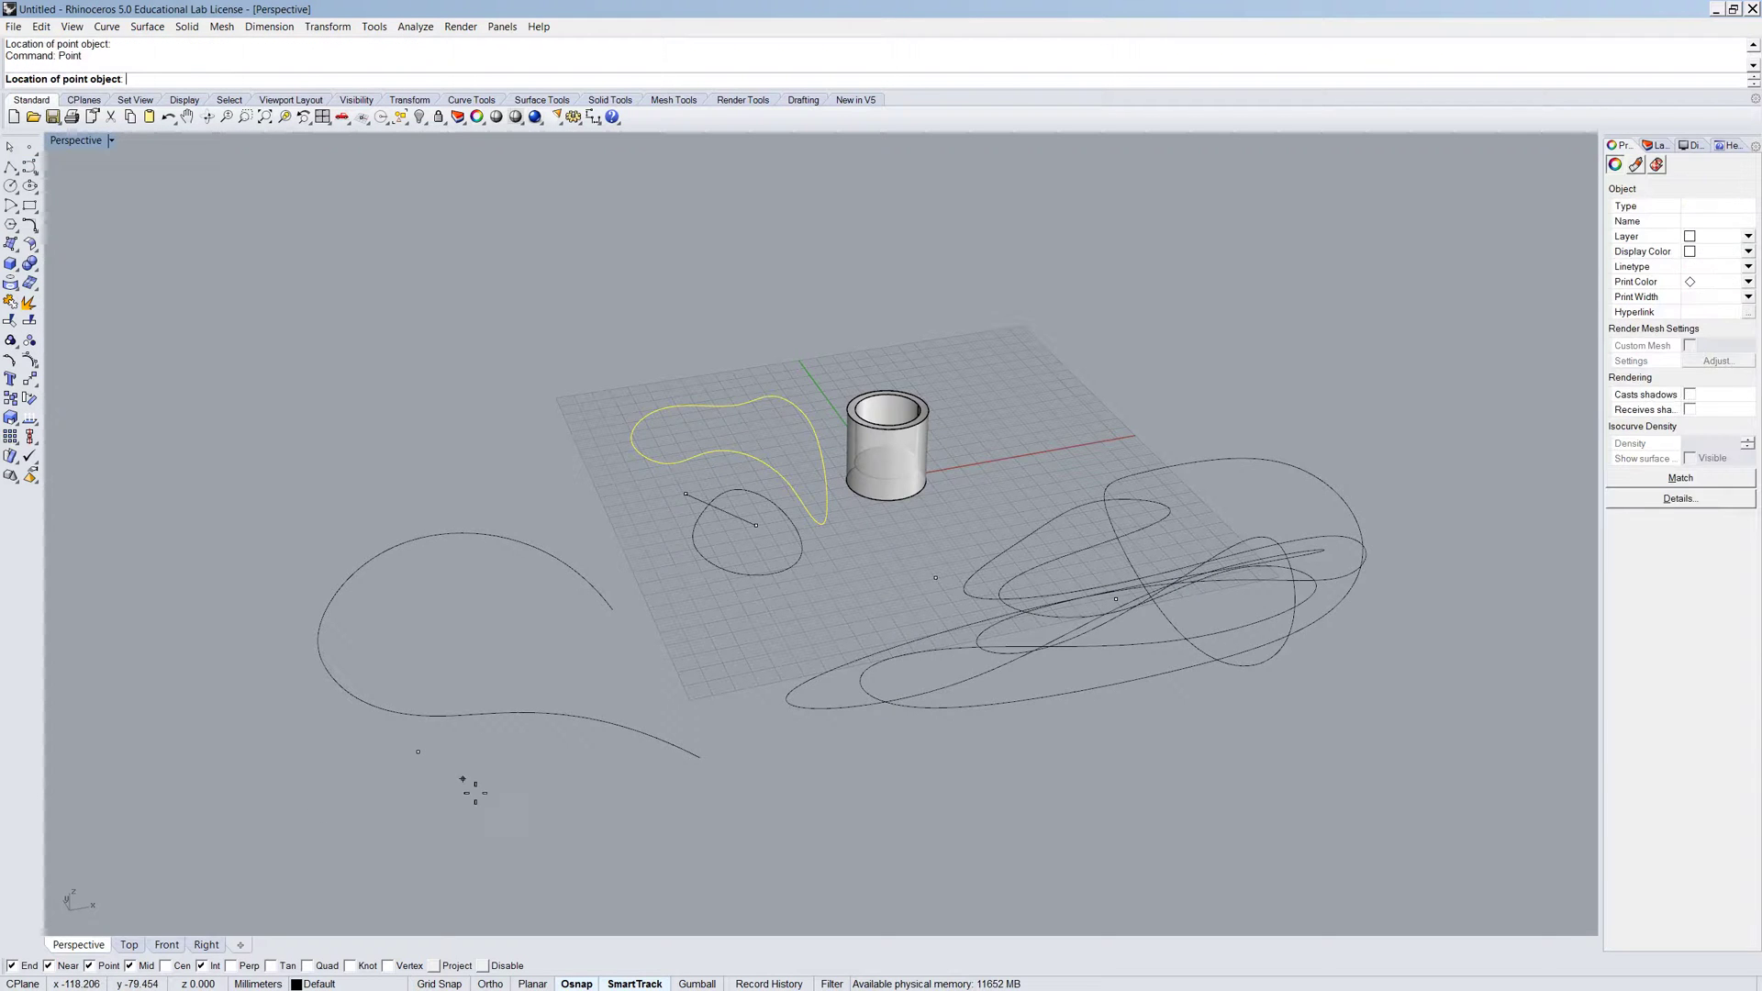
pyautogui.click(446, 646)
# Draw an open degree-3 curve from the outside point around the end of the C-shaped curve's lower arm to the inner point
pyautogui.write('Curve')
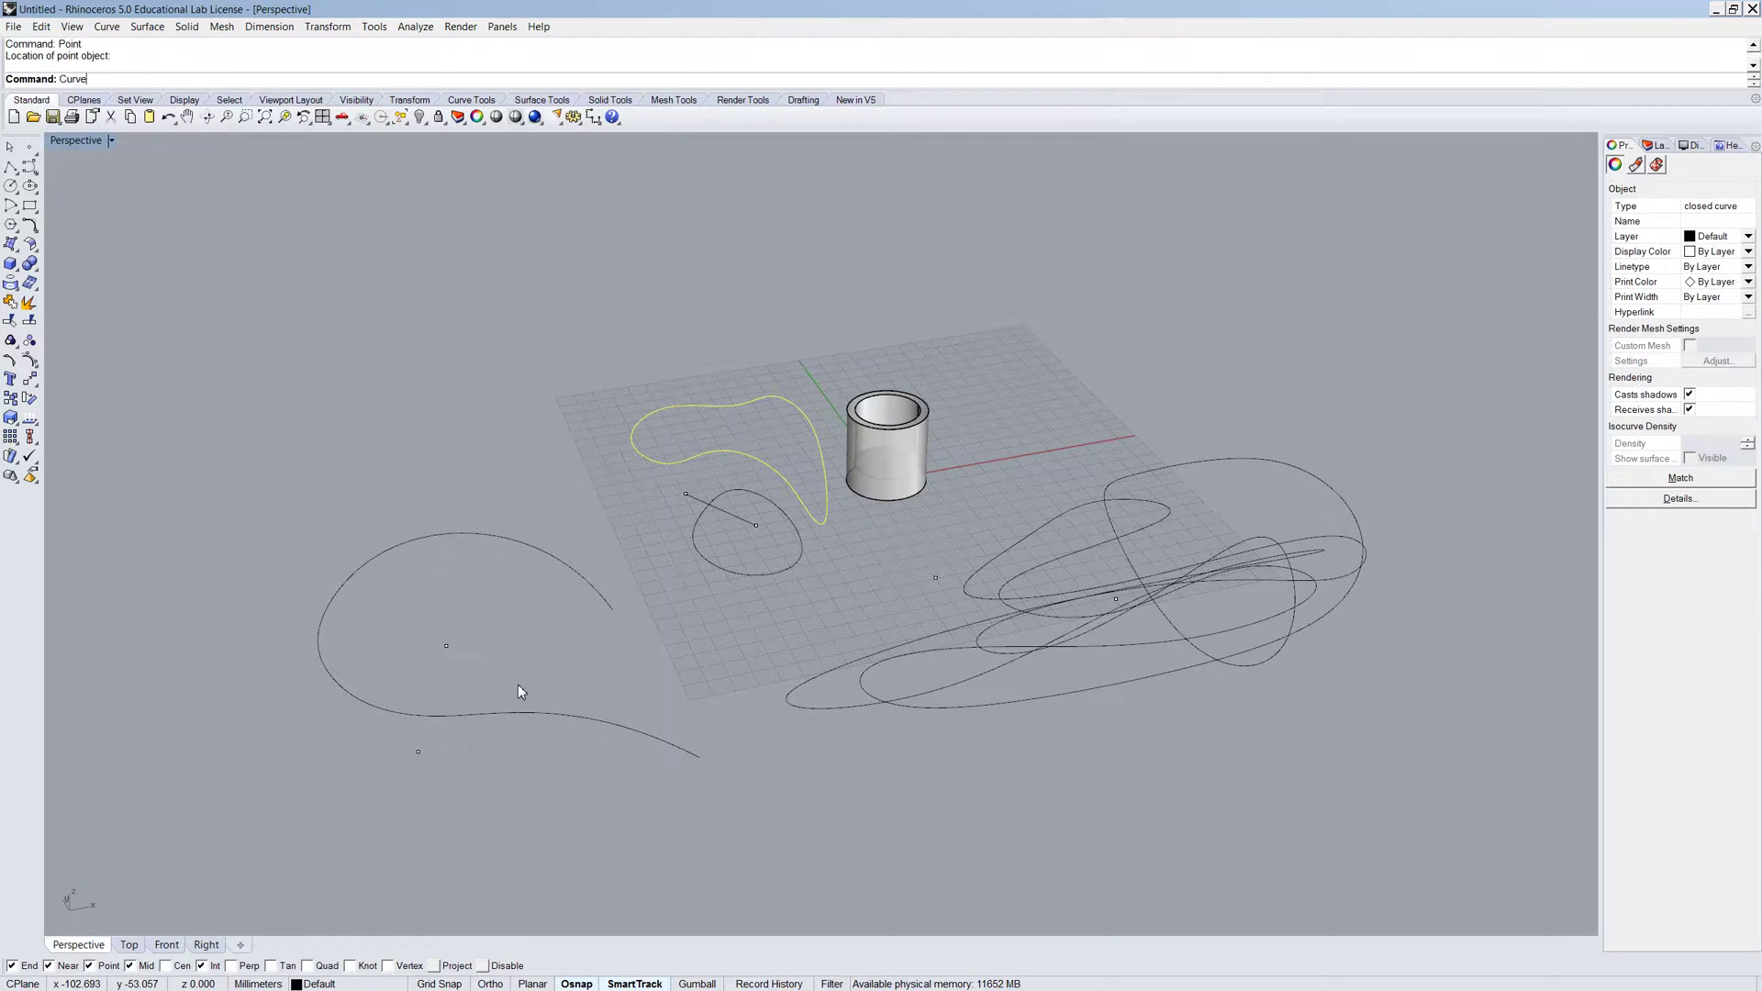
pyautogui.press('Return')
pyautogui.click(417, 752)
pyautogui.click(491, 760)
pyautogui.click(580, 798)
pyautogui.click(685, 811)
pyautogui.click(716, 819)
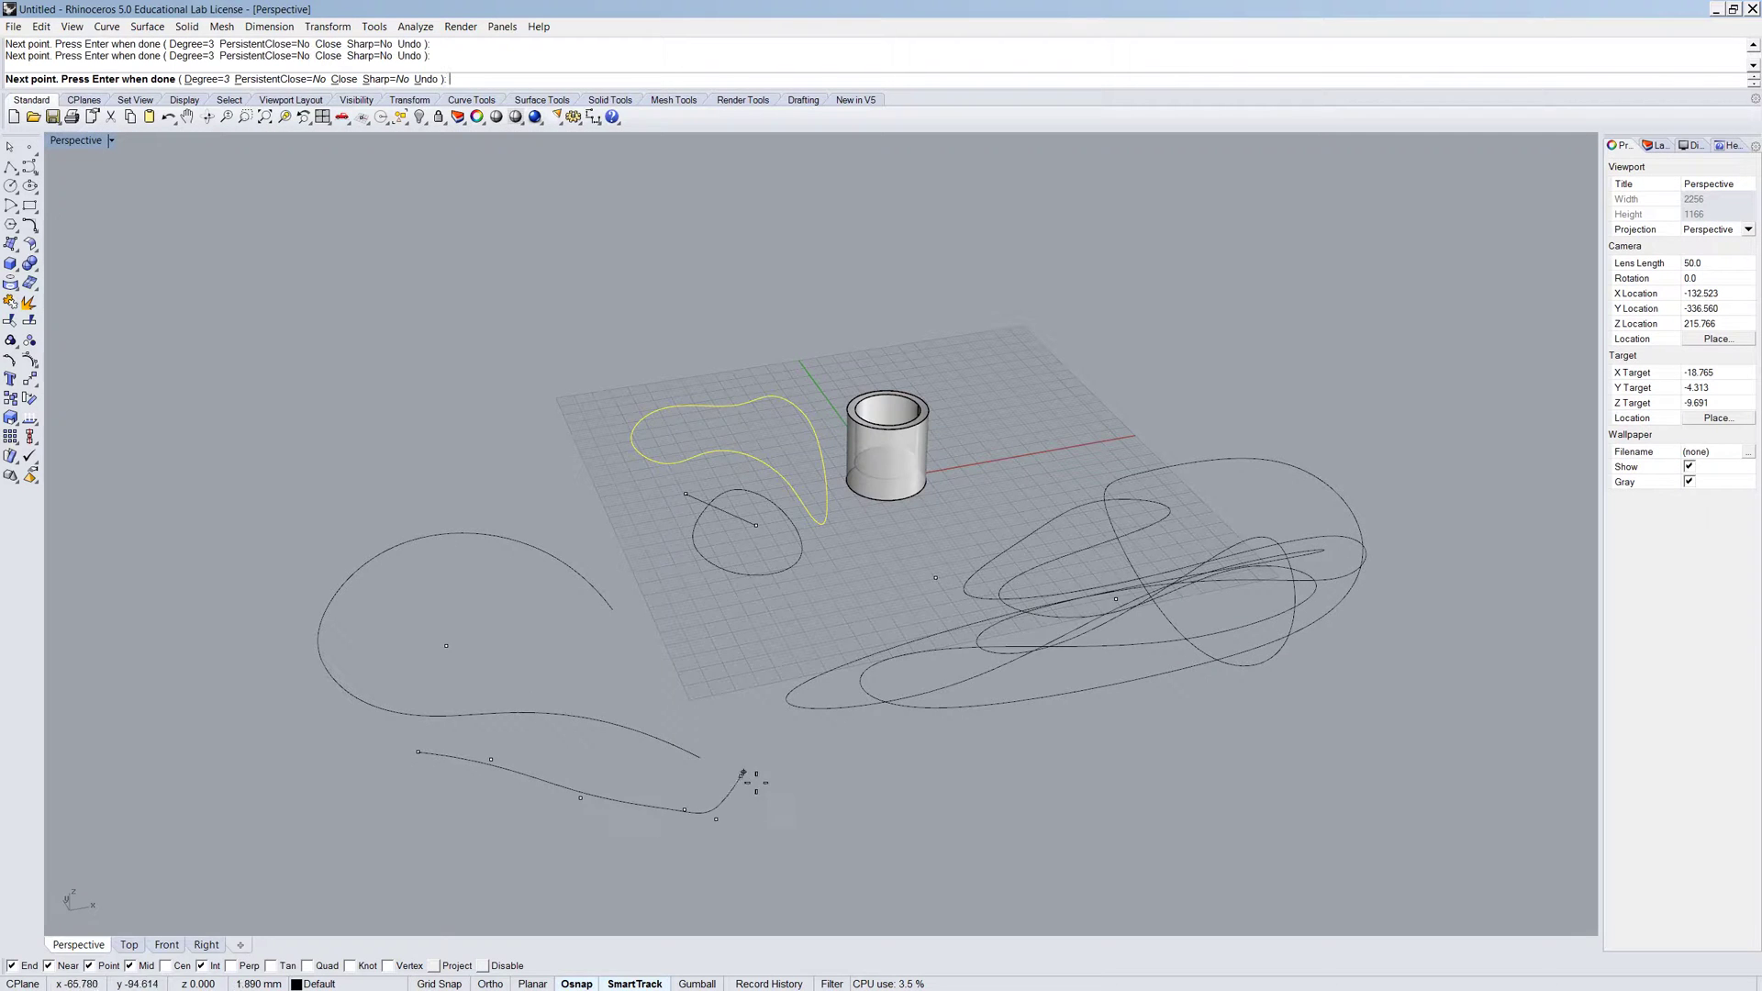
pyautogui.click(741, 776)
pyautogui.click(730, 705)
pyautogui.click(707, 677)
pyautogui.click(633, 664)
pyautogui.click(511, 652)
pyautogui.click(462, 649)
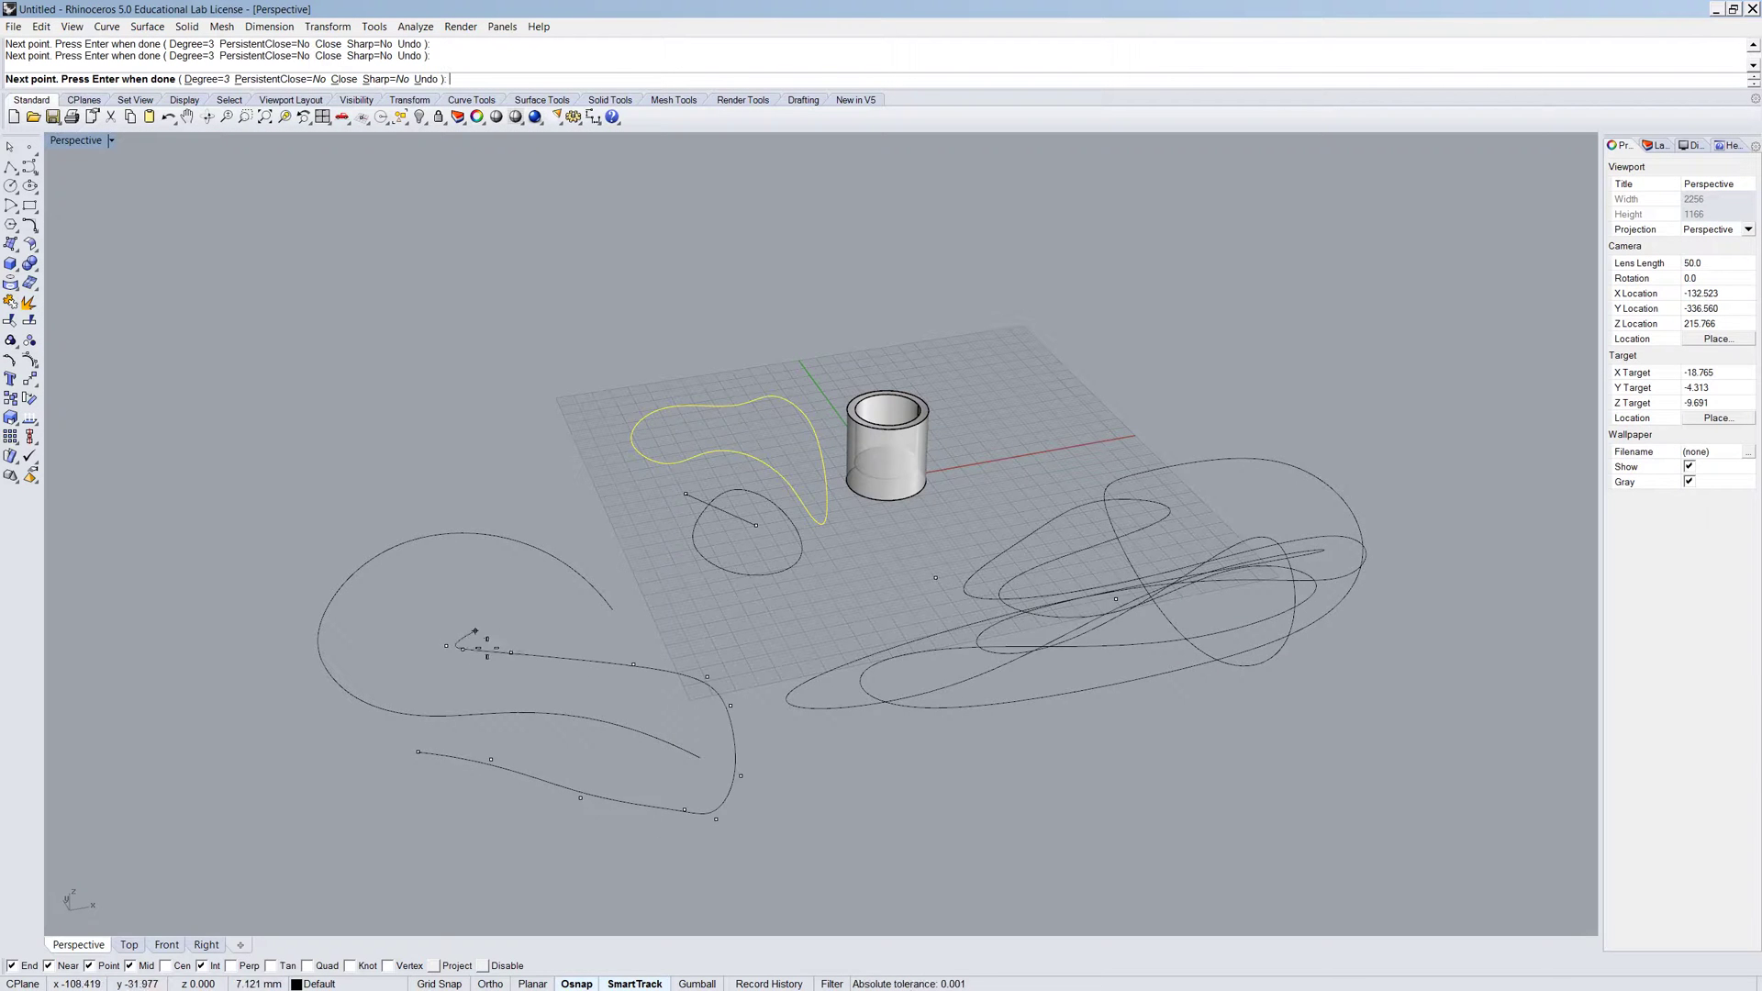
pyautogui.press('Return')
# Delete all the freeform curves, points and the connecting line, keeping only the hollow cylinder
pyautogui.moveTo(604, 692)
pyautogui.mouseDown(button='right')
pyautogui.moveTo(575, 732)
pyautogui.moveTo(620, 671)
pyautogui.moveTo(626, 690)
pyautogui.mouseUp(button='right')
pyautogui.click(747, 778)
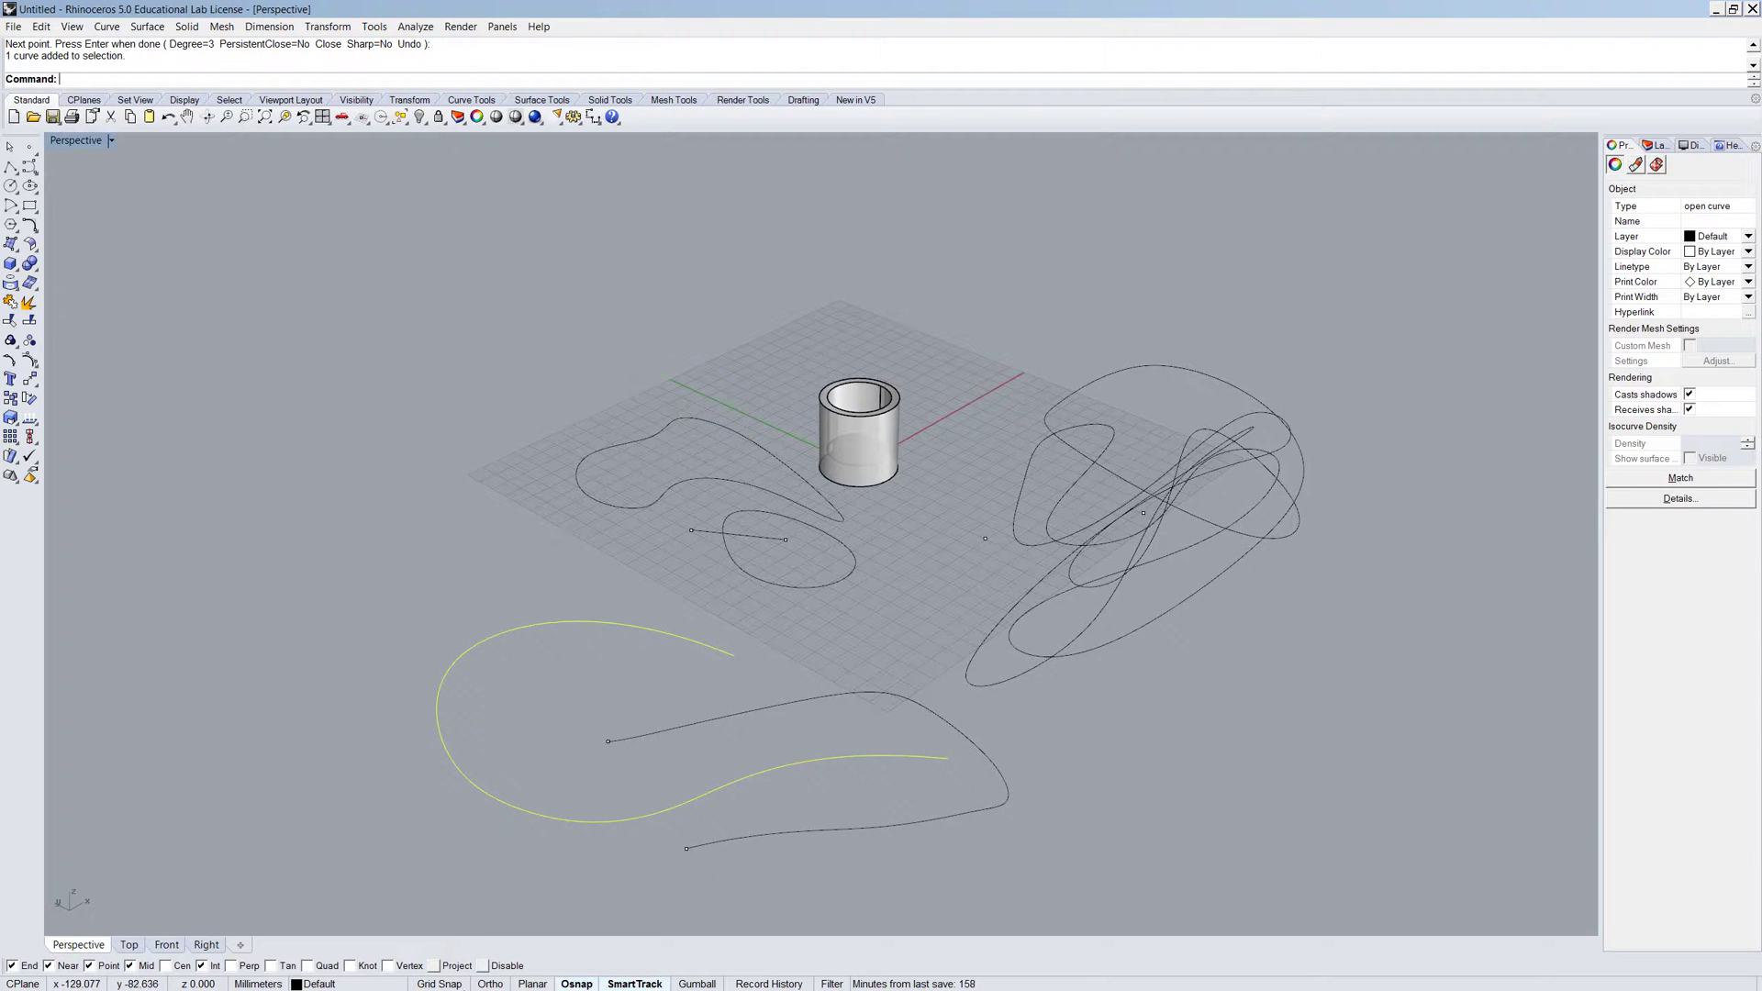
pyautogui.moveTo(1033, 615); pyautogui.dragTo(1013, 636, button='right')
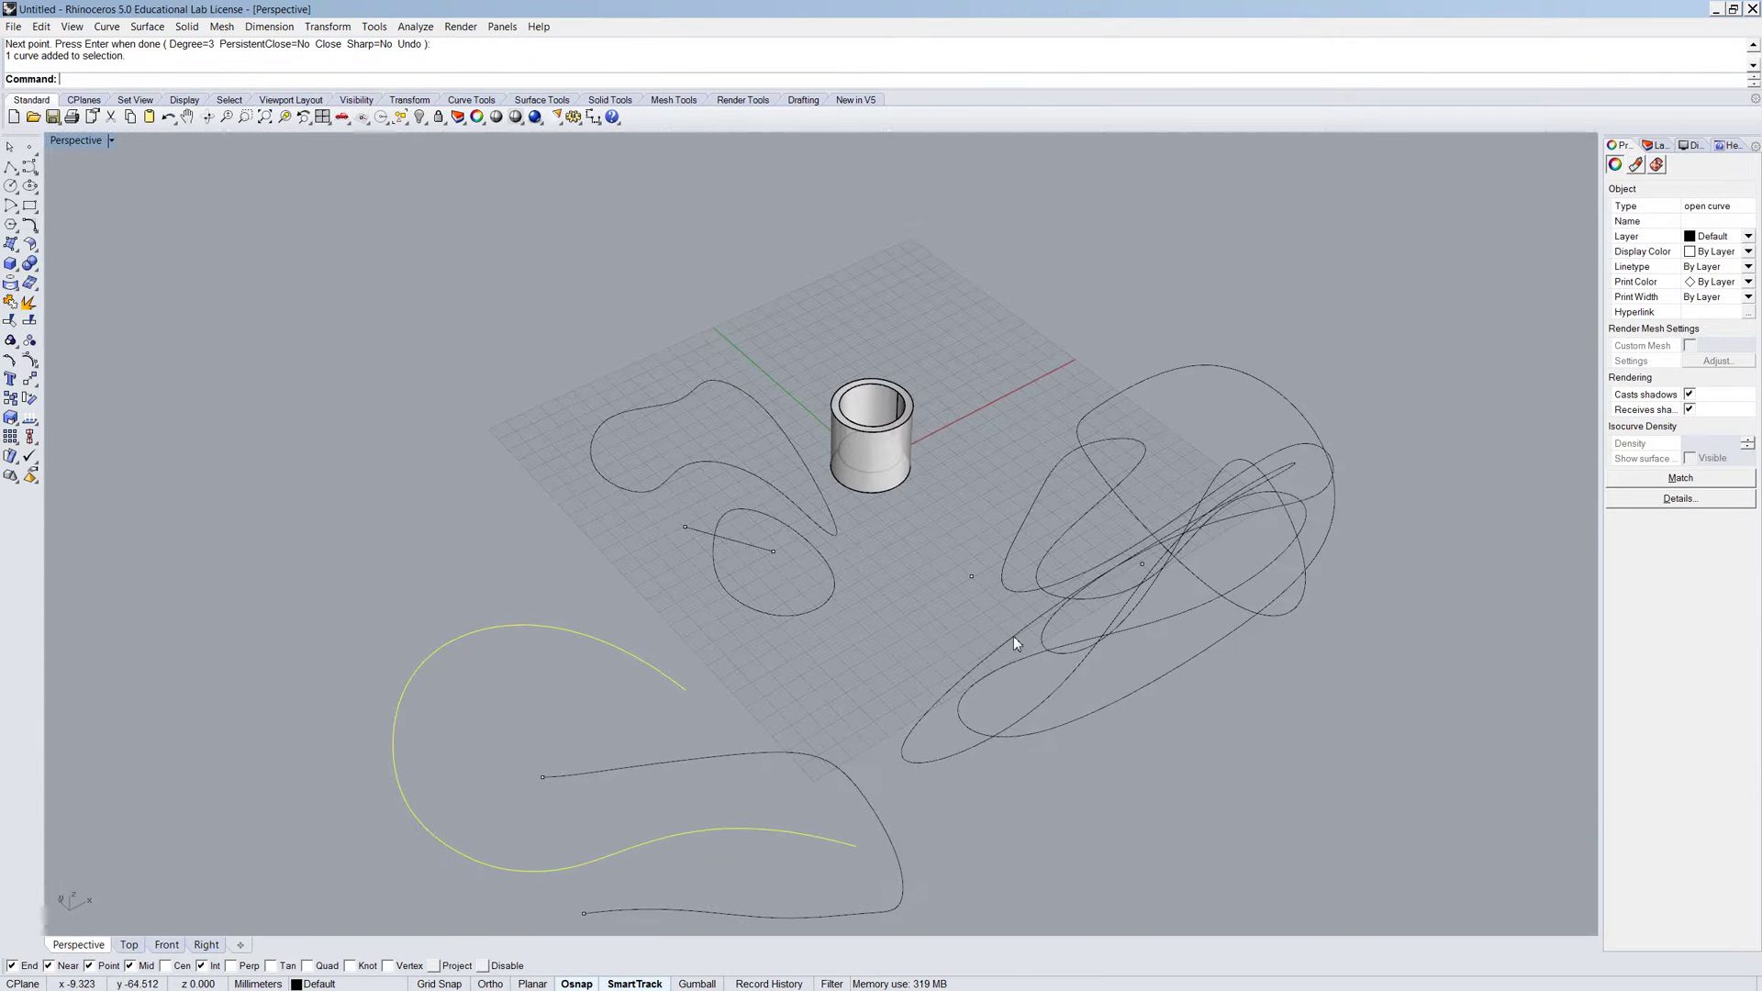
pyautogui.click(709, 707)
pyautogui.scroll(-8, 686, 641)
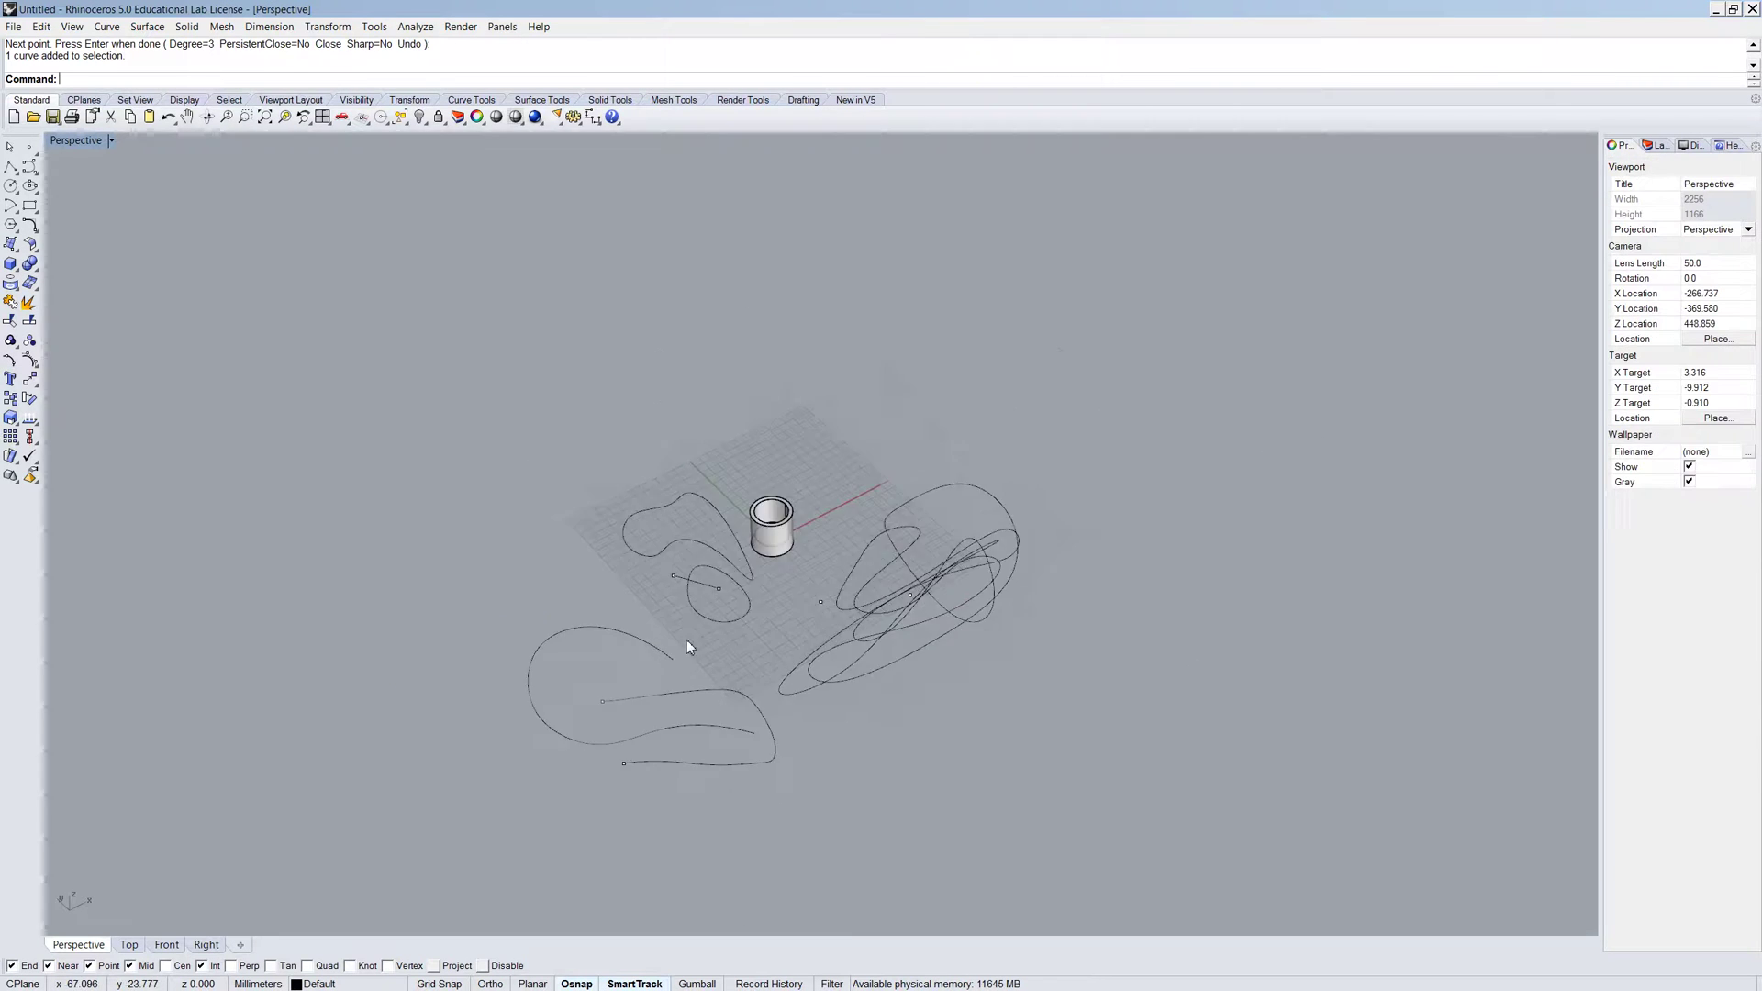
pyautogui.moveTo(839, 787); pyautogui.dragTo(482, 624)
pyautogui.press('Delete')
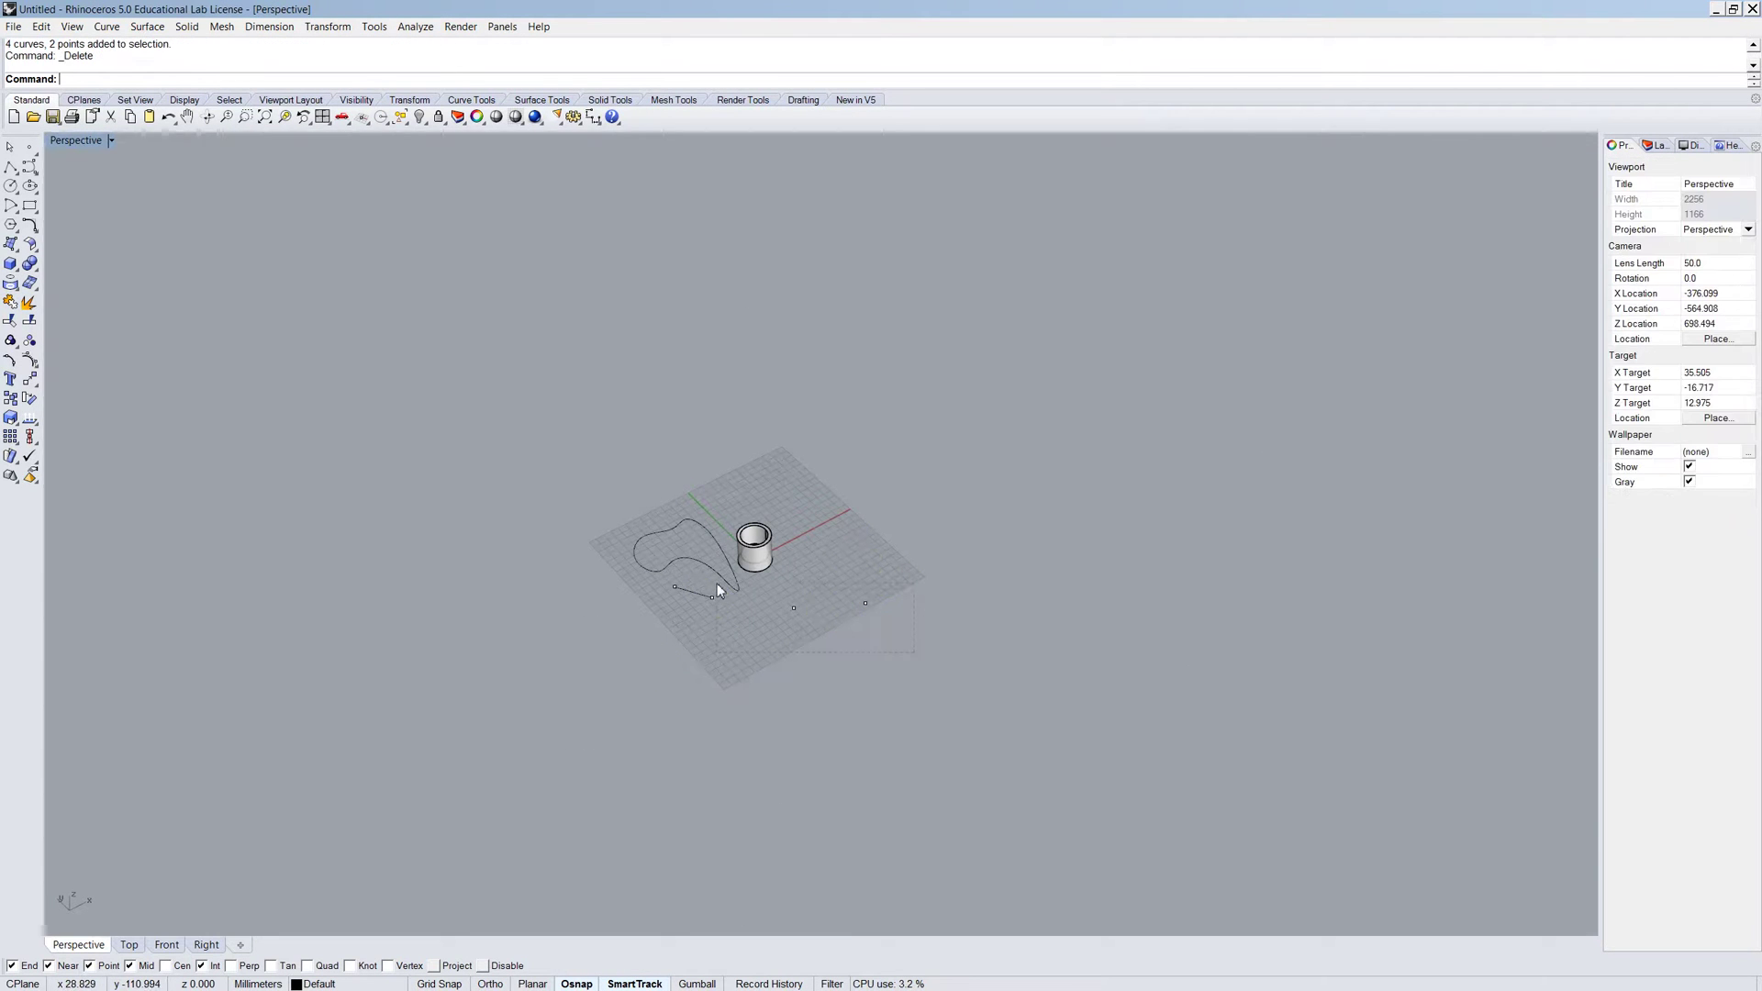
pyautogui.moveTo(740, 628); pyautogui.dragTo(595, 567)
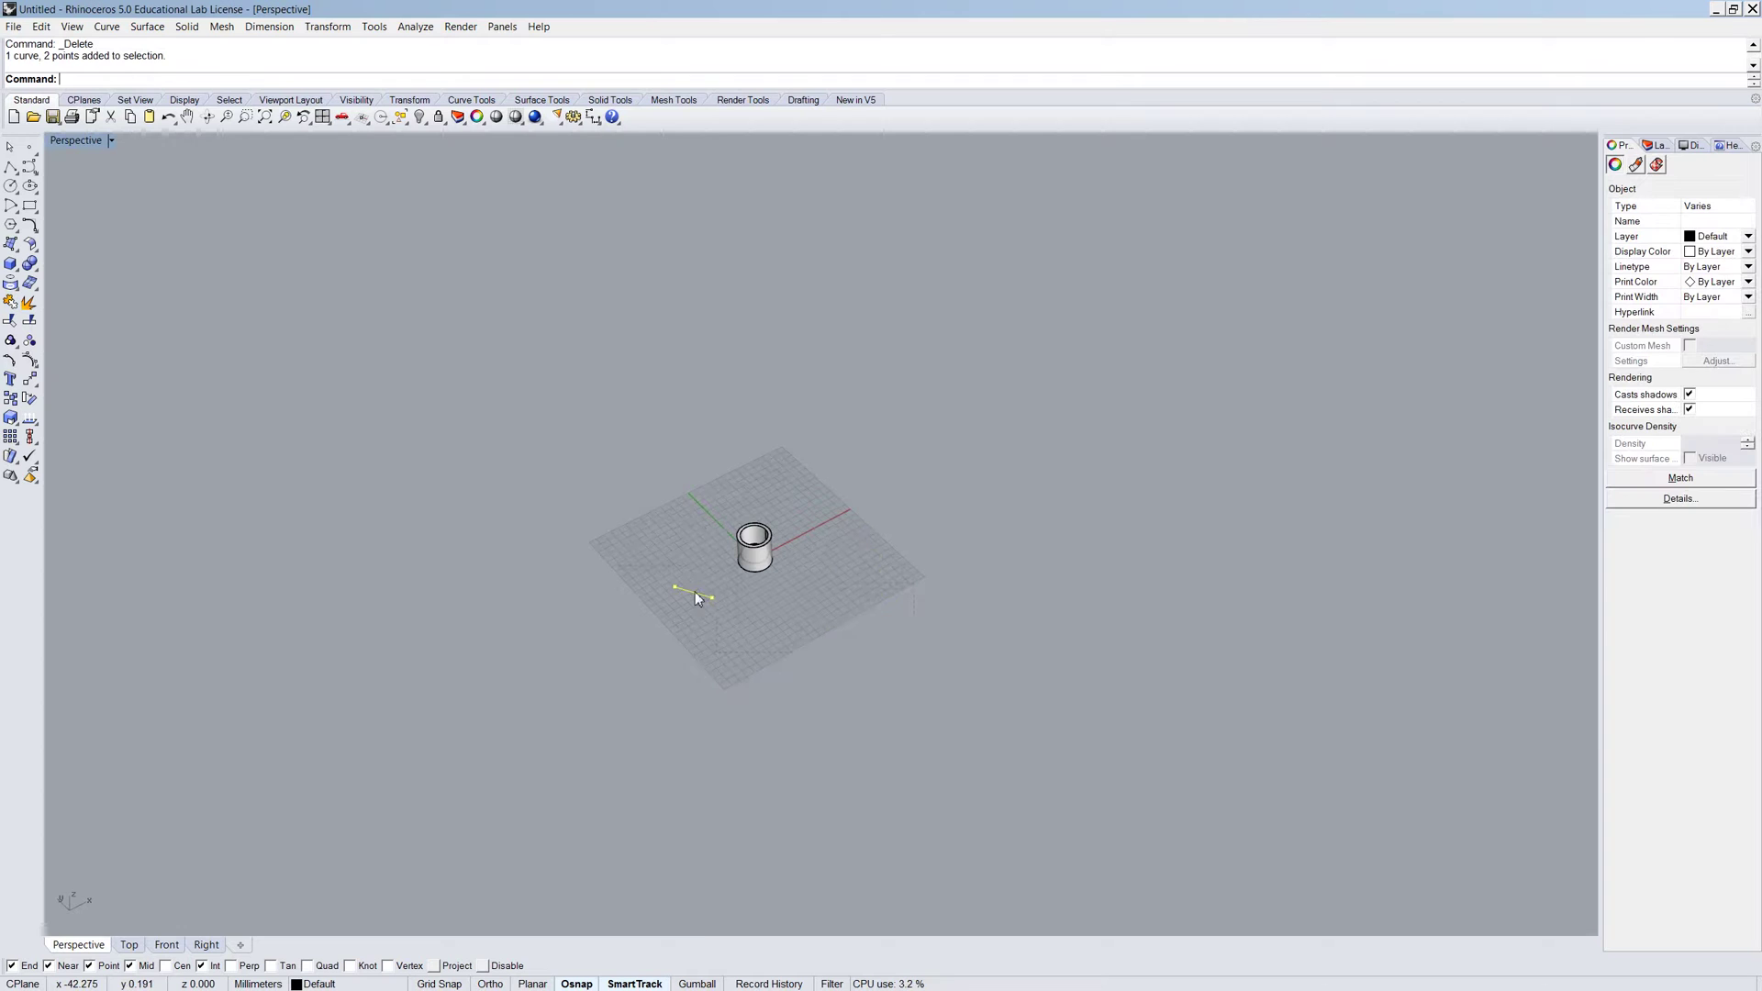
pyautogui.press('Delete')
# Create a sphere by centre and radius on the grid near the red axis, beside the hollow cylinder
pyautogui.scroll(9, 667, 557)
pyautogui.moveTo(778, 536)
pyautogui.mouseDown(button='right')
pyautogui.moveTo(788, 487)
pyautogui.moveTo(538, 458)
pyautogui.moveTo(477, 515)
pyautogui.moveTo(759, 511)
pyautogui.mouseUp(button='right')
pyautogui.scroll(5, 881, 546)
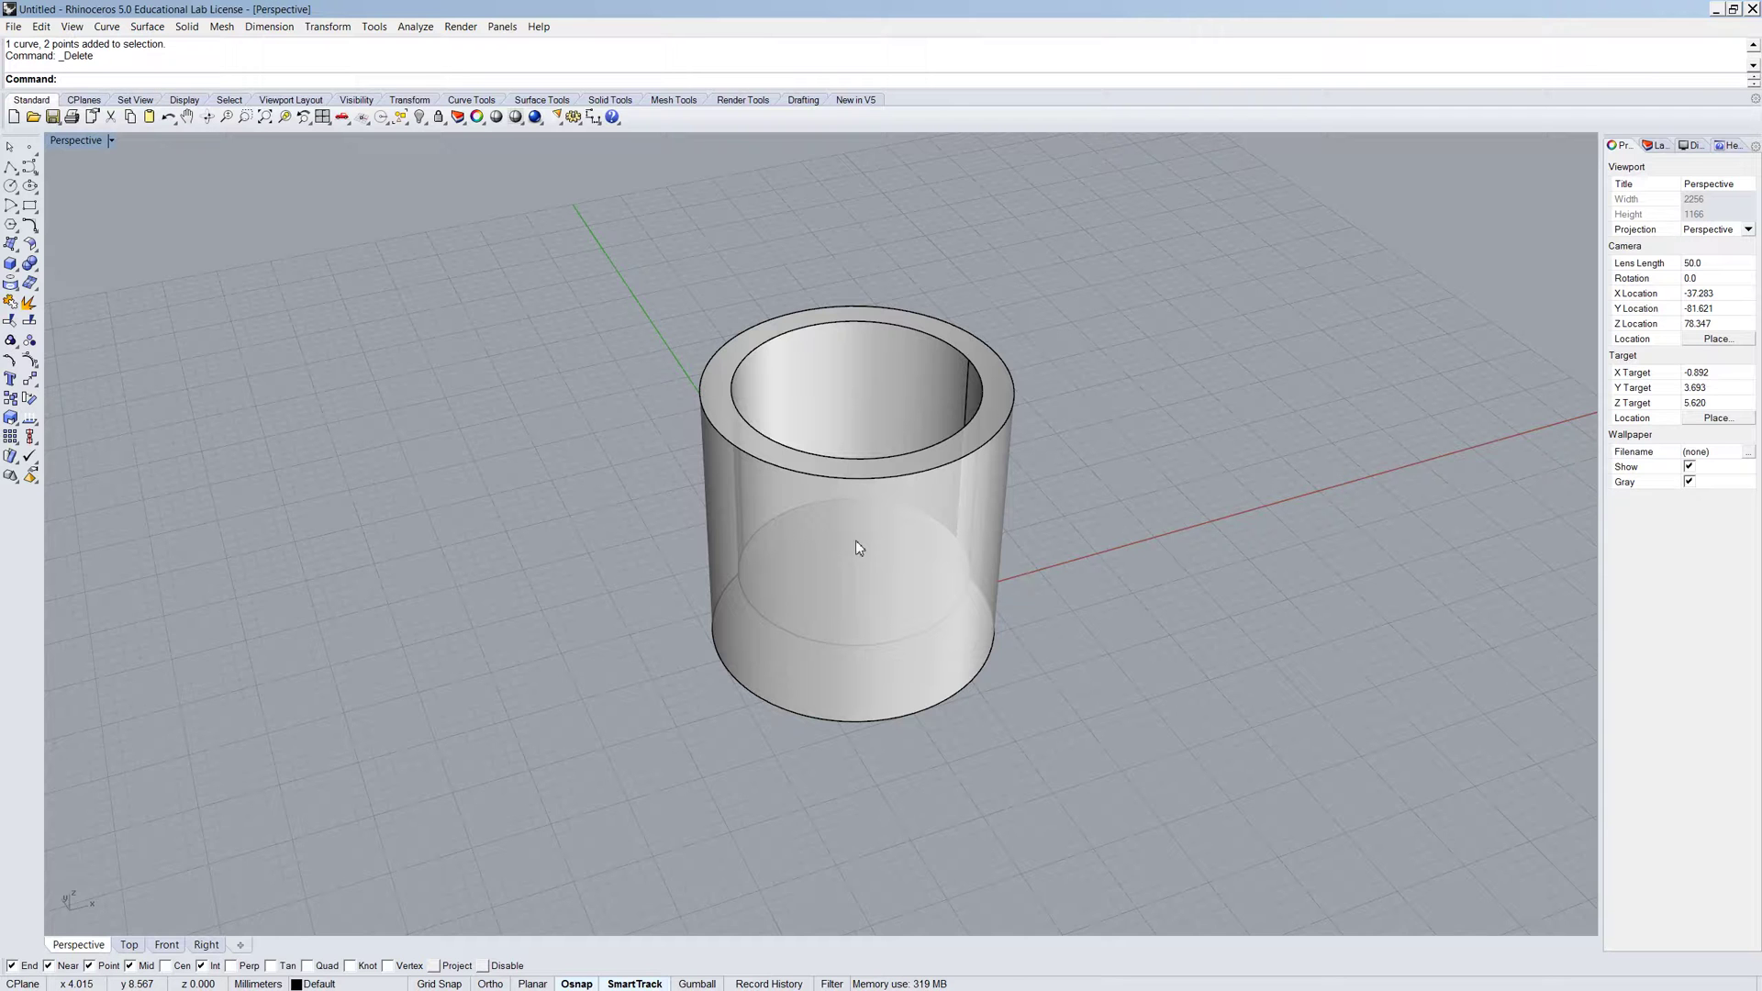
pyautogui.write('Sphere')
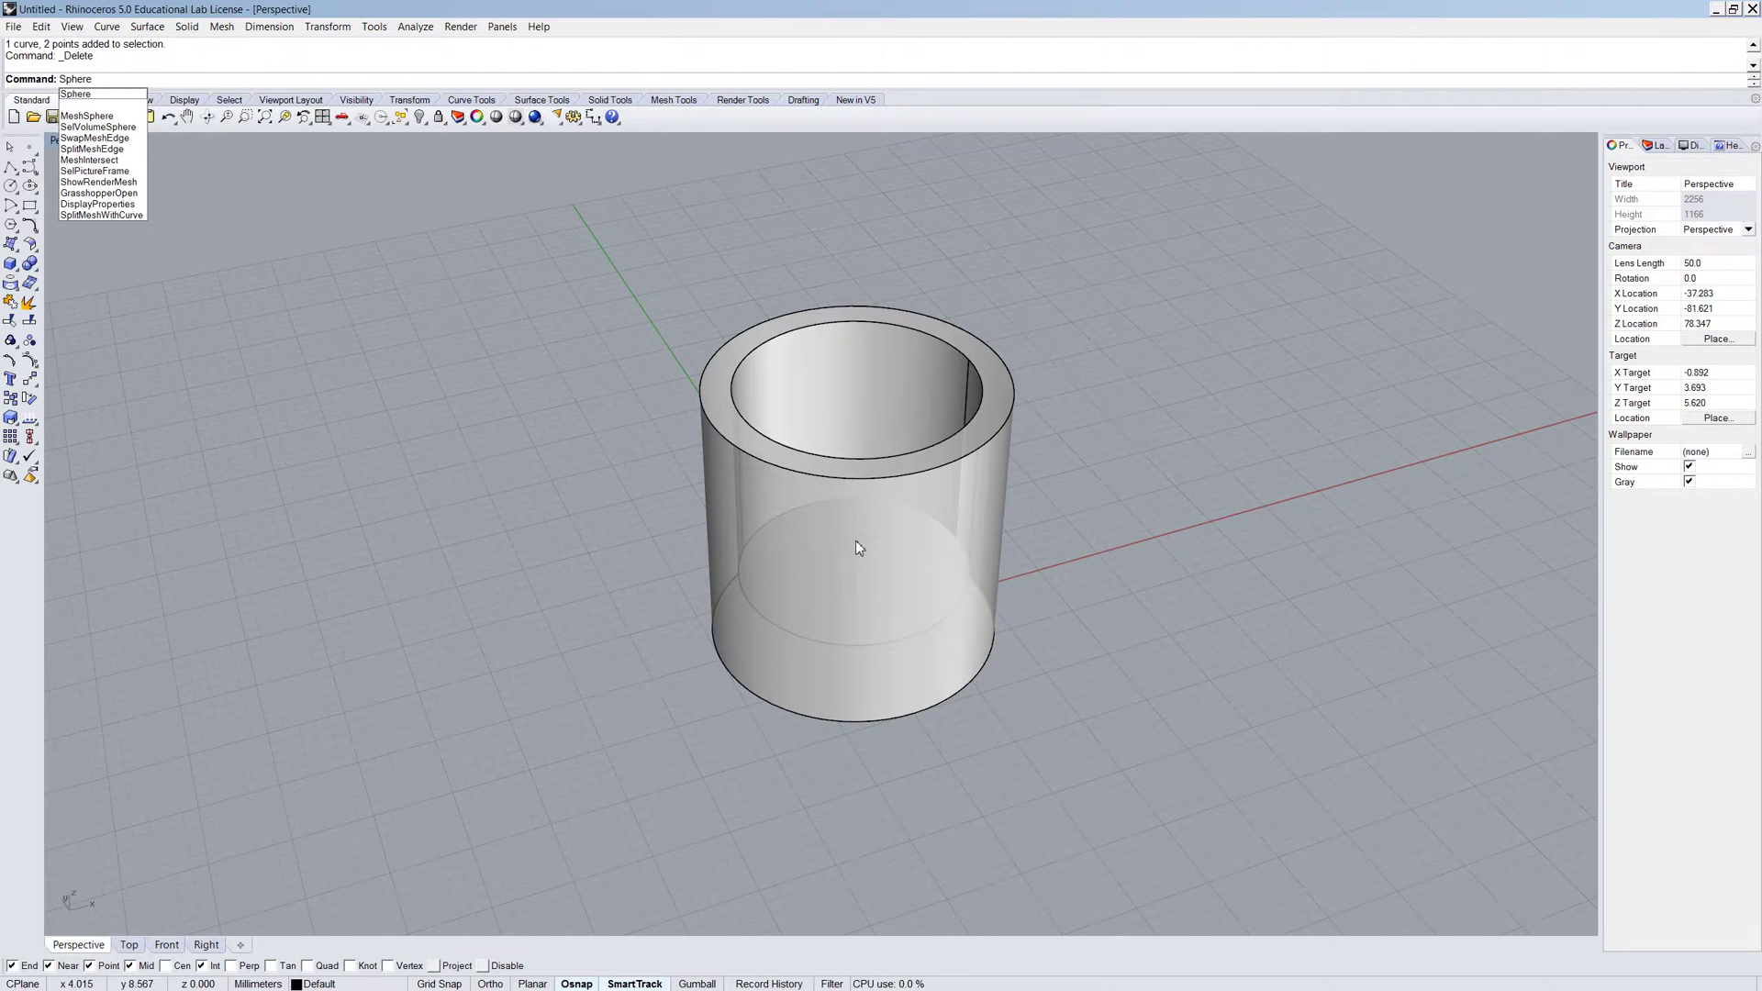
pyautogui.press('Return')
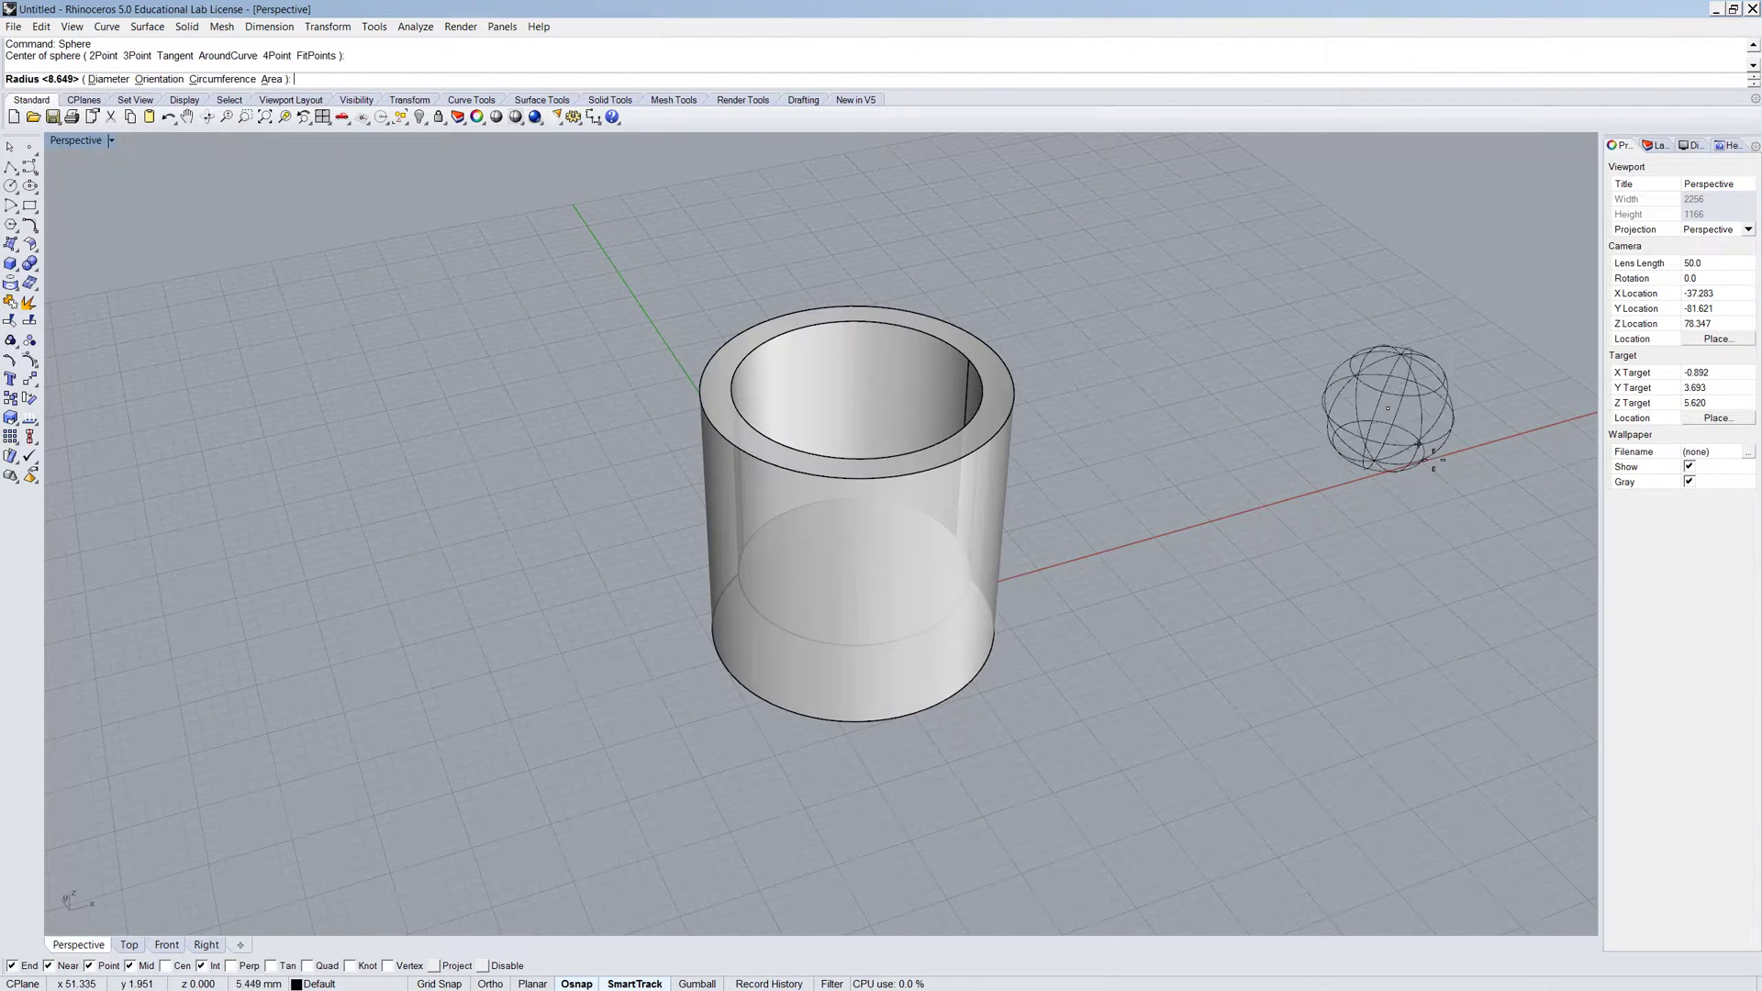
pyautogui.click(1435, 601)
# Examine the hollow cylinder and the sphere as closed solids from several angles, selecting each one in turn
pyautogui.moveTo(1433, 595); pyautogui.dragTo(1011, 516, button='right')
pyautogui.scroll(-10, 1012, 515)
pyautogui.scroll(10, 1243, 576)
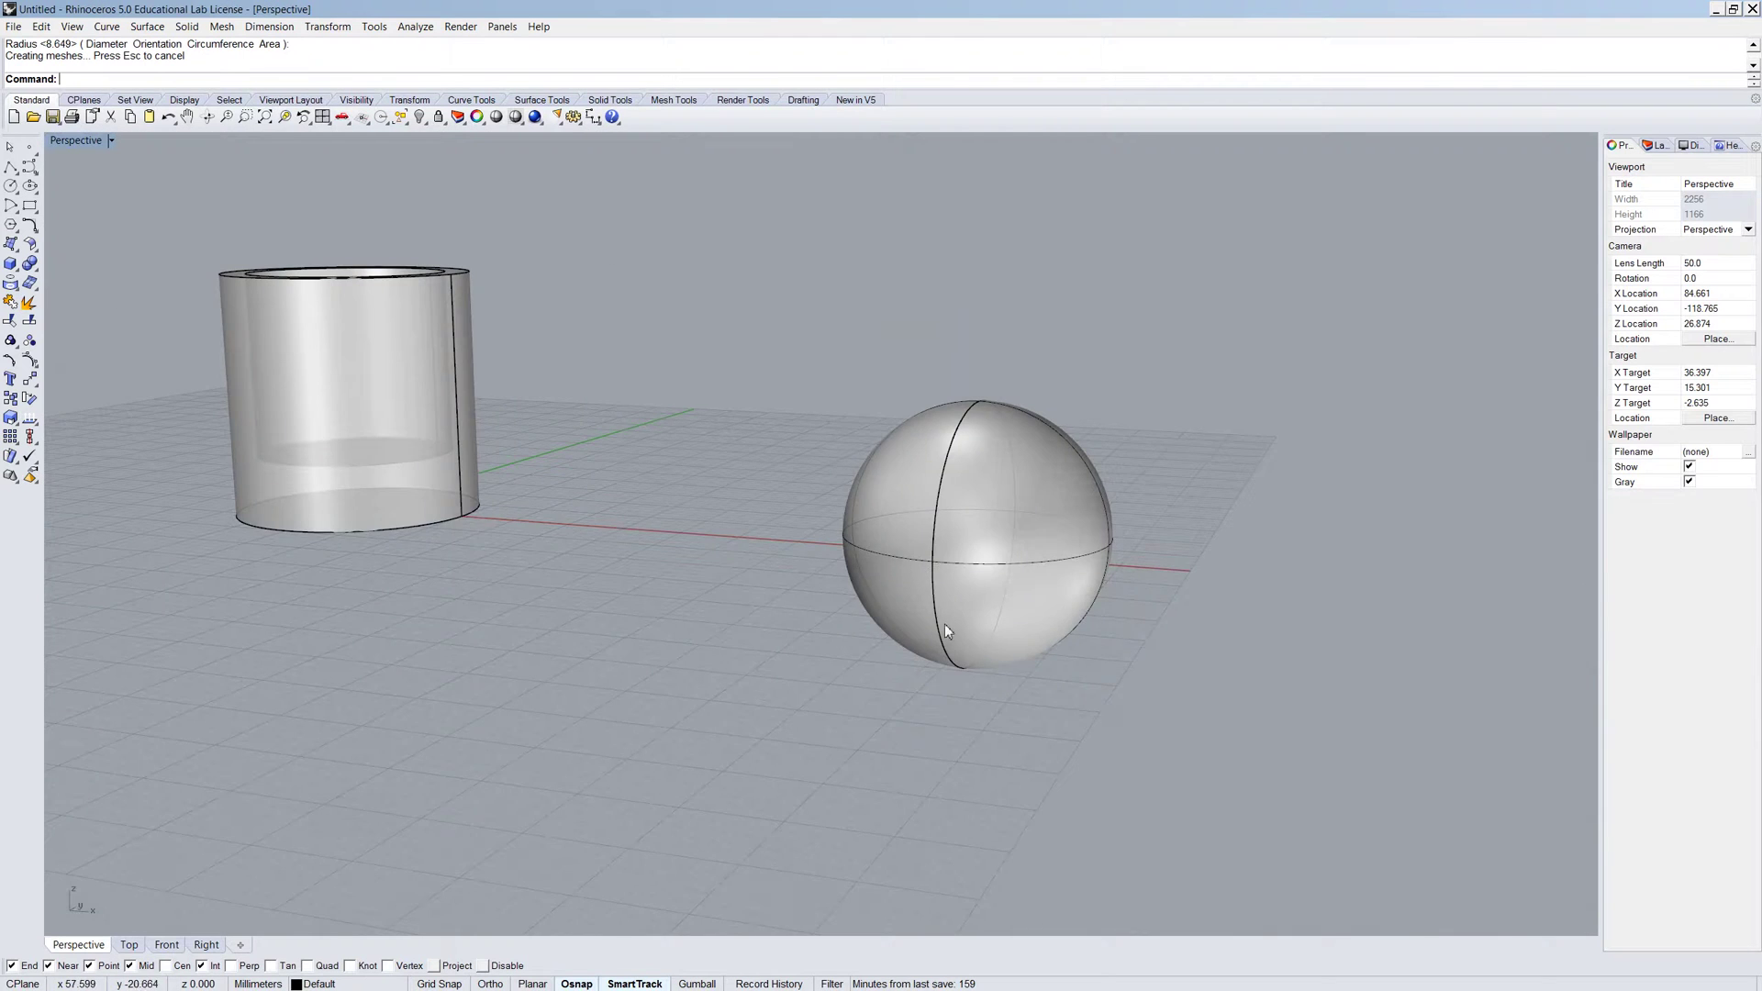
pyautogui.moveTo(944, 625); pyautogui.dragTo(955, 690, button='right')
pyautogui.moveTo(524, 482); pyautogui.dragTo(779, 828)
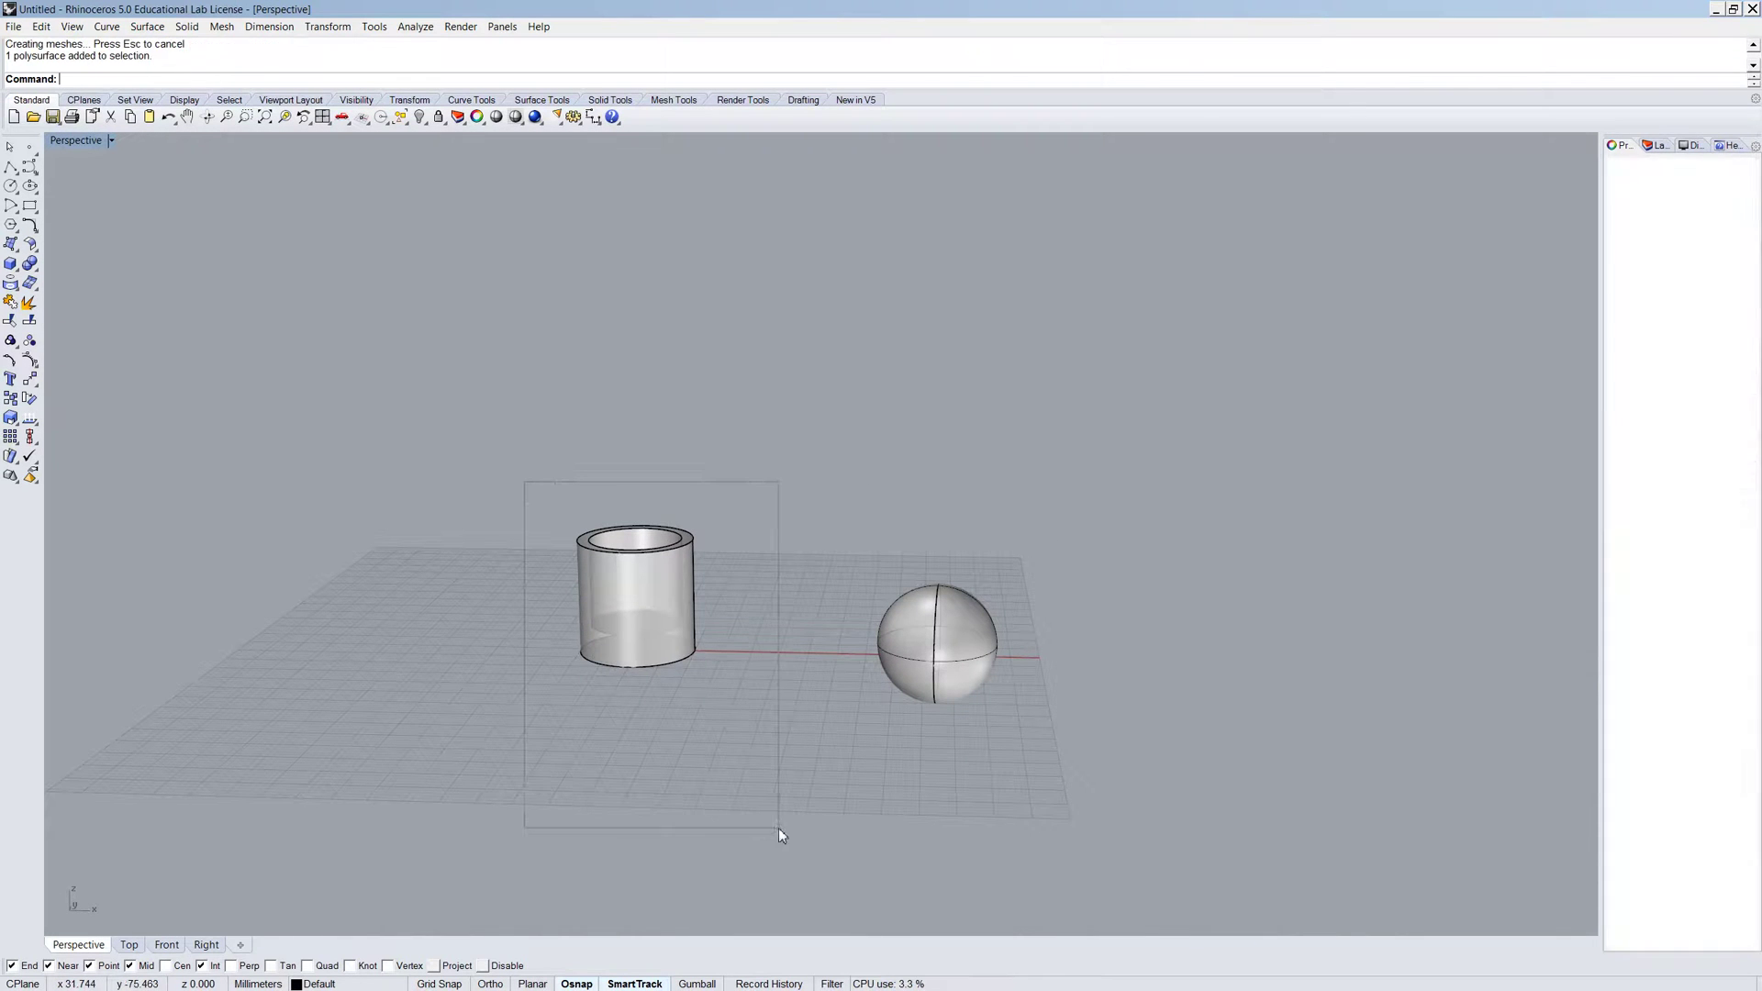
pyautogui.moveTo(819, 515); pyautogui.dragTo(1160, 850)
pyautogui.scroll(5, 487, 664)
pyautogui.moveTo(681, 501); pyautogui.dragTo(694, 592, button='right')
pyautogui.scroll(-8, 803, 748)
pyautogui.moveTo(817, 824); pyautogui.dragTo(881, 665, button='right')
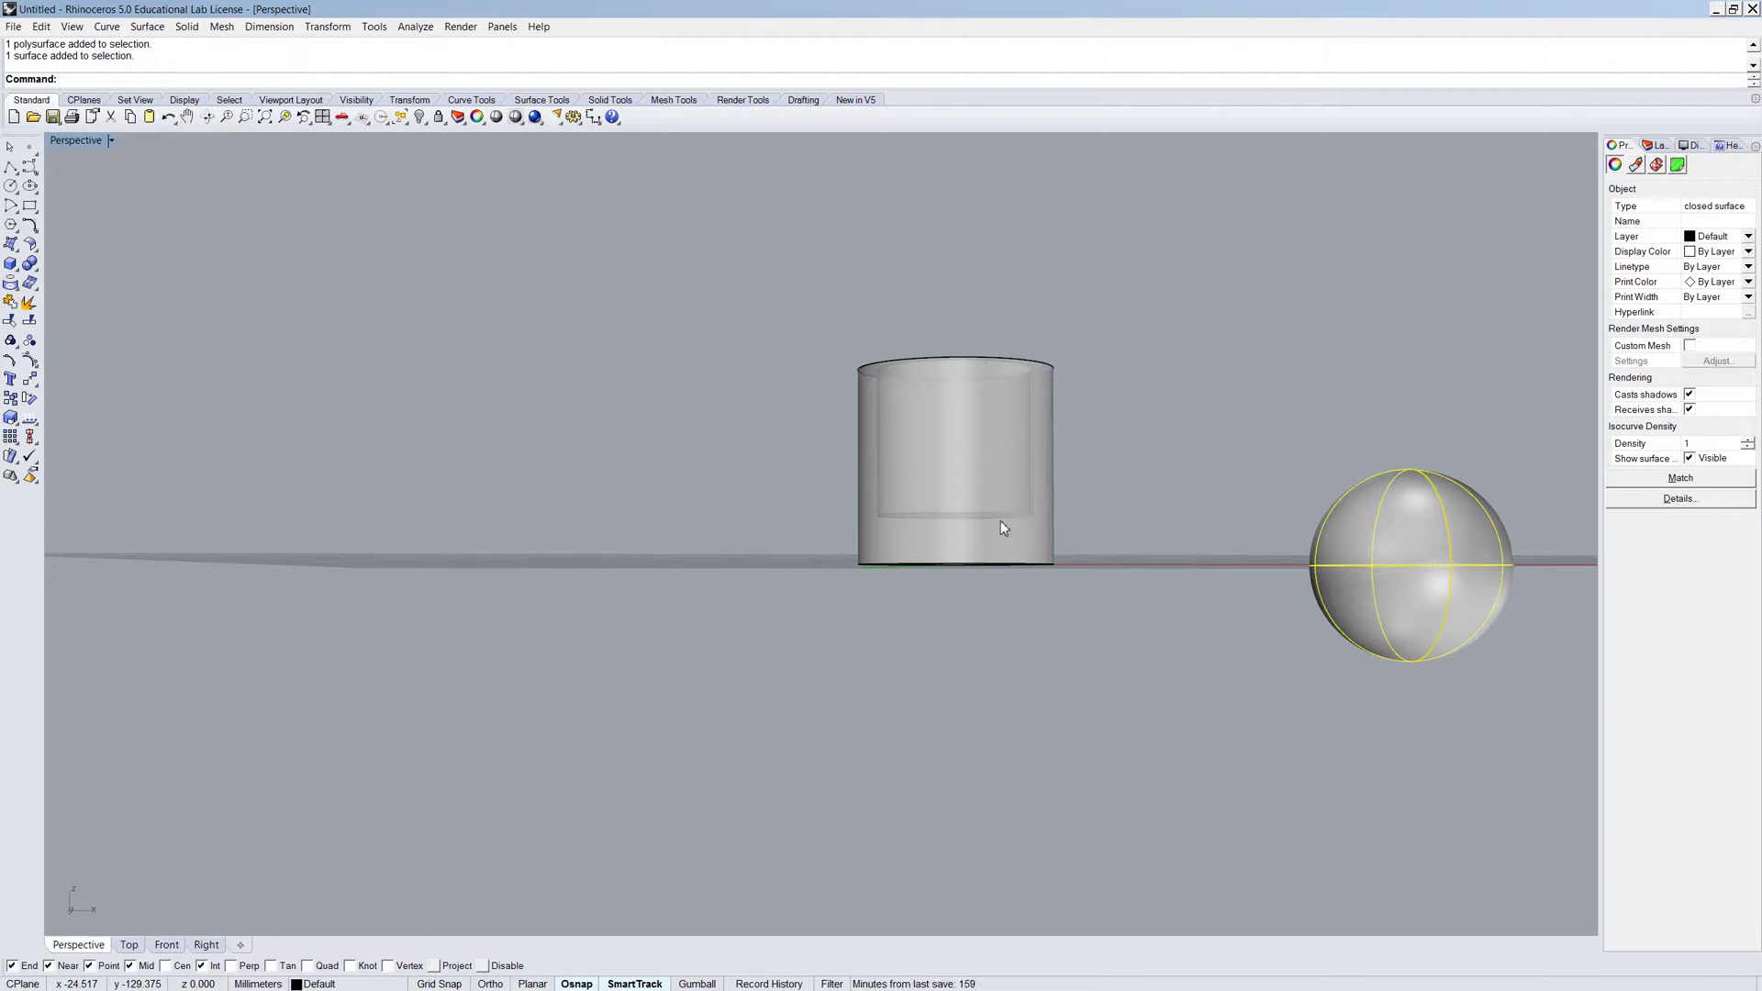
pyautogui.scroll(5, 1000, 523)
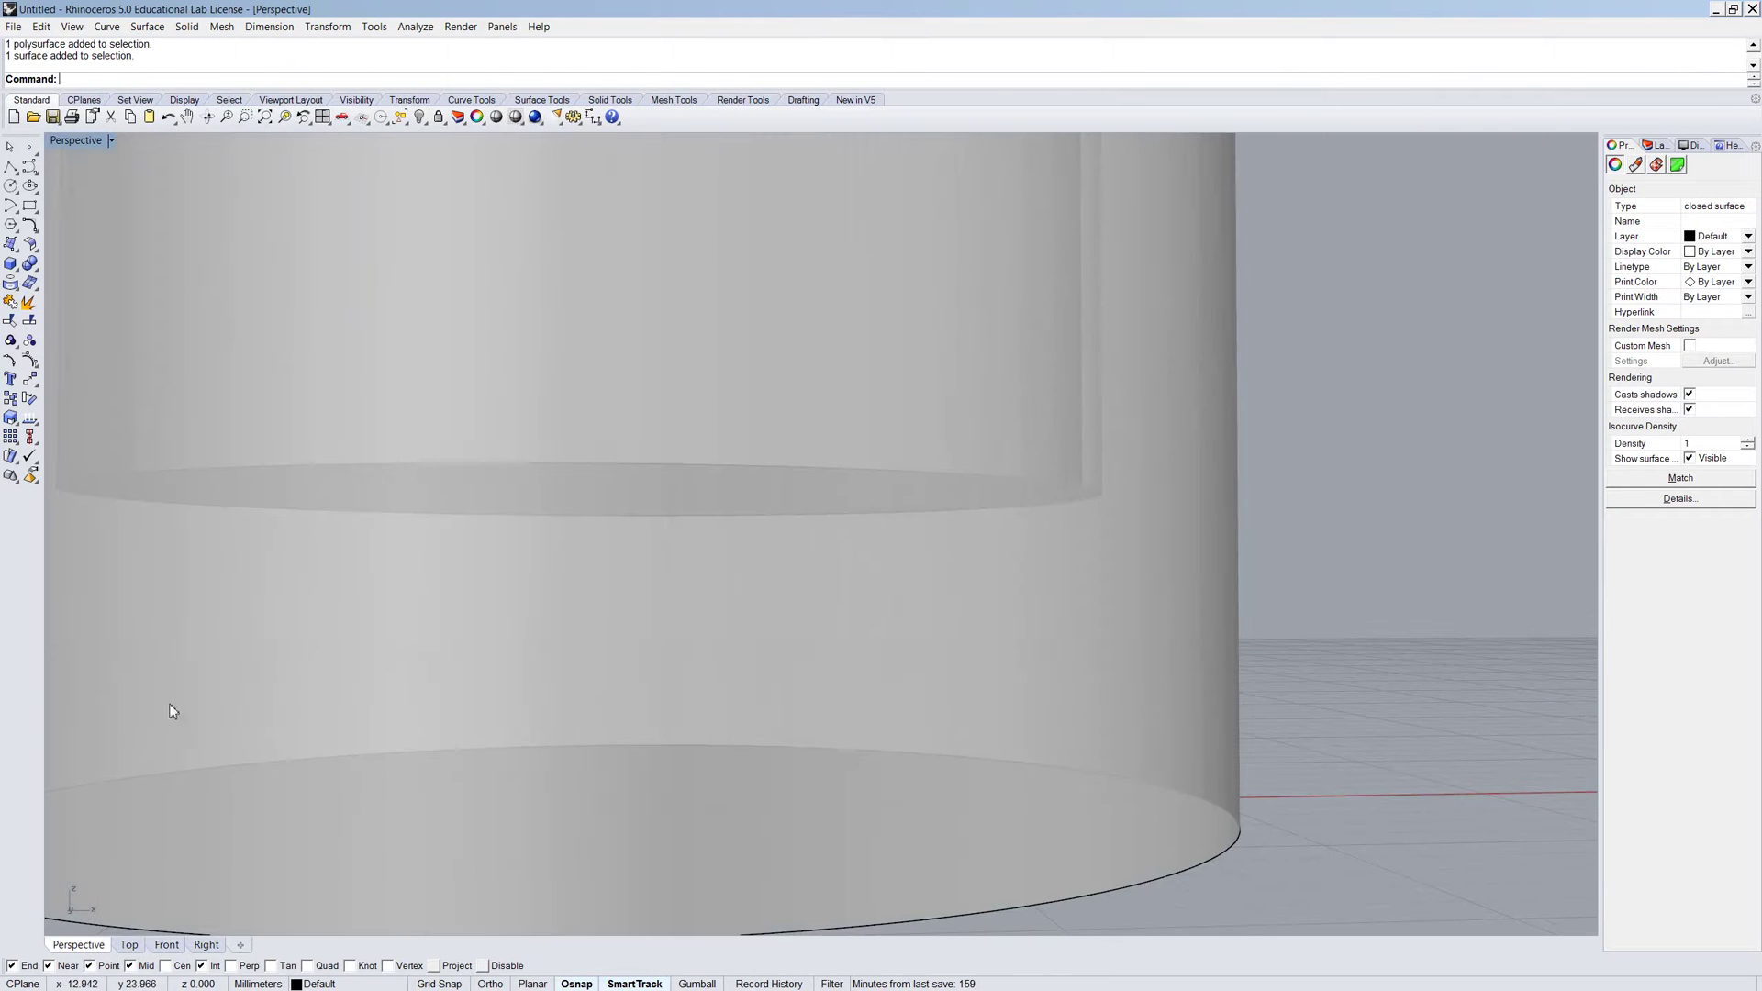
pyautogui.scroll(-6, 637, 618)
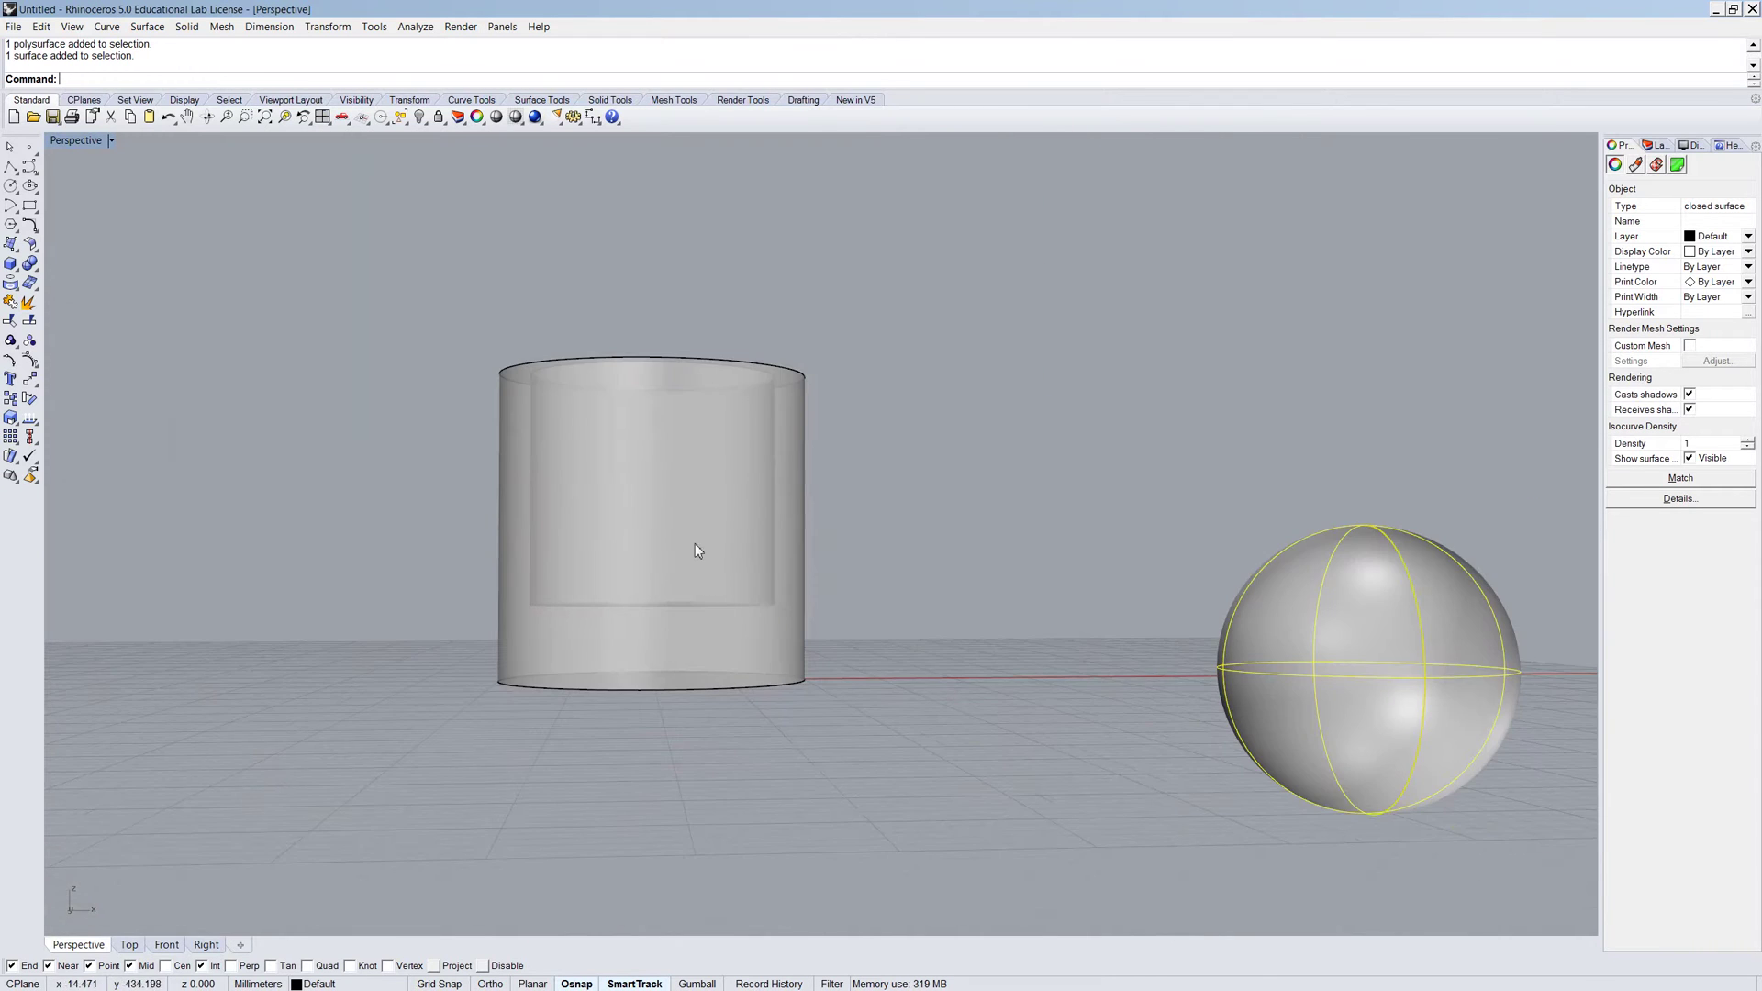
pyautogui.moveTo(695, 547); pyautogui.dragTo(648, 578, button='right')
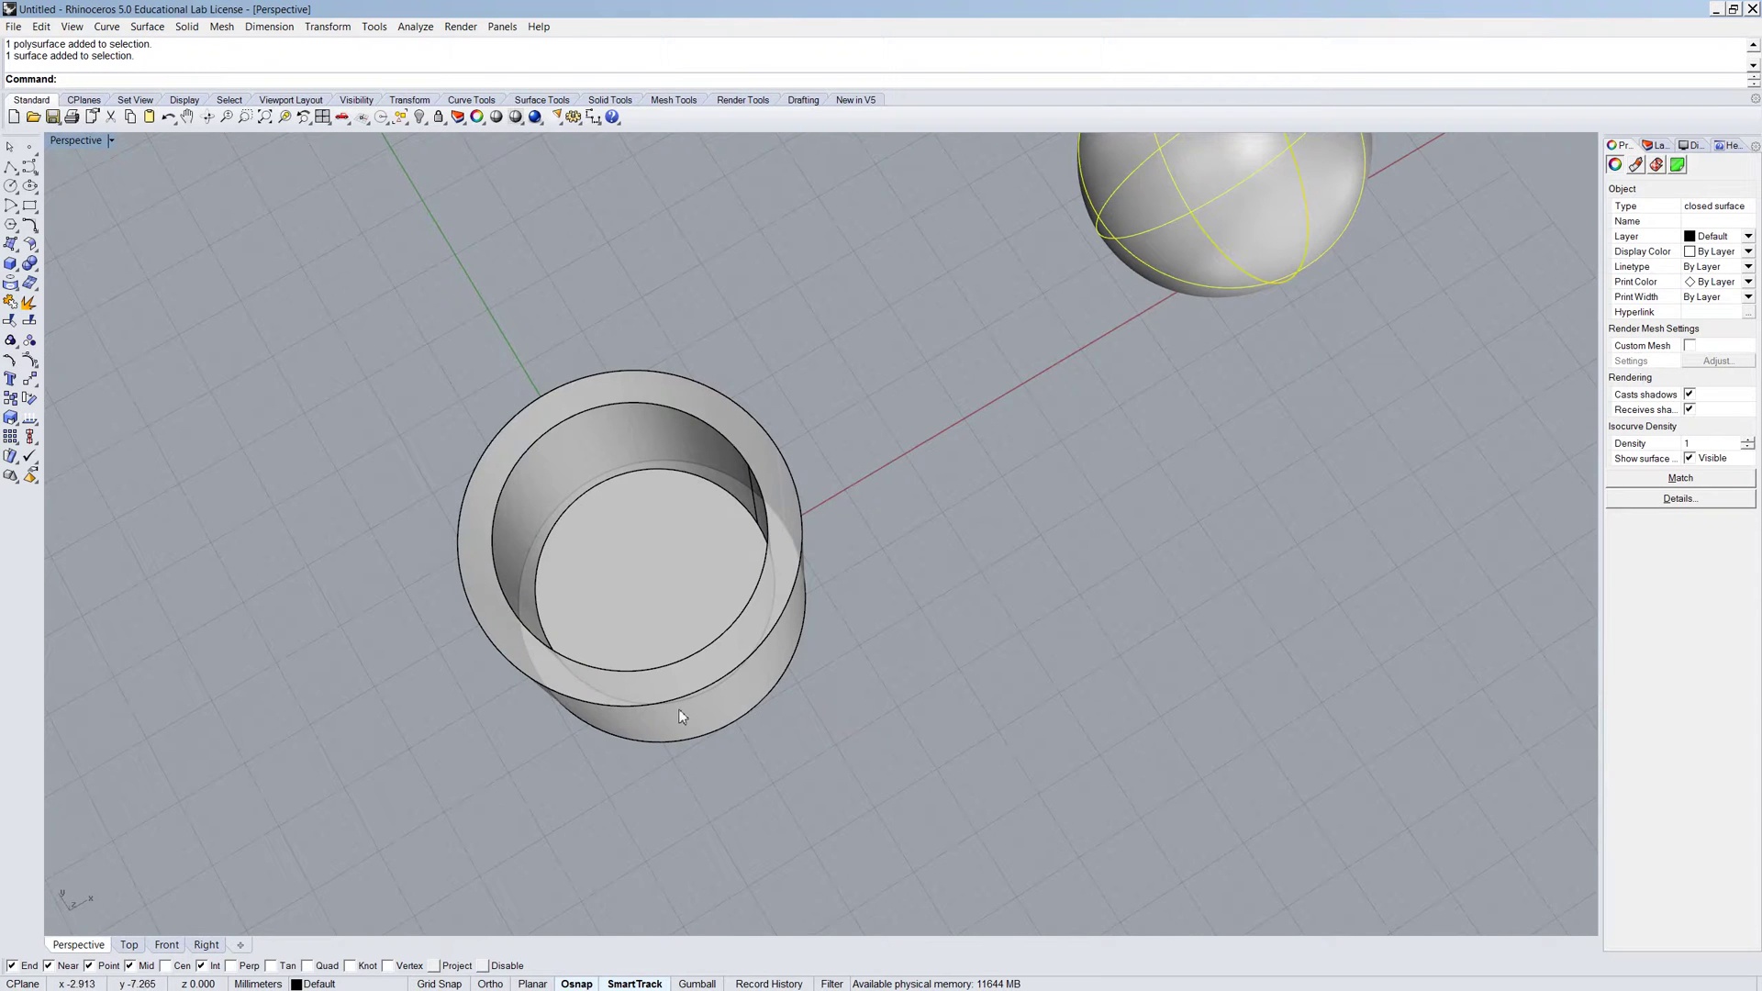
pyautogui.scroll(-6, 688, 677)
pyautogui.moveTo(711, 686); pyautogui.dragTo(702, 527, button='right')
pyautogui.moveTo(639, 745); pyautogui.dragTo(719, 677, button='right')
pyautogui.scroll(3, 614, 697)
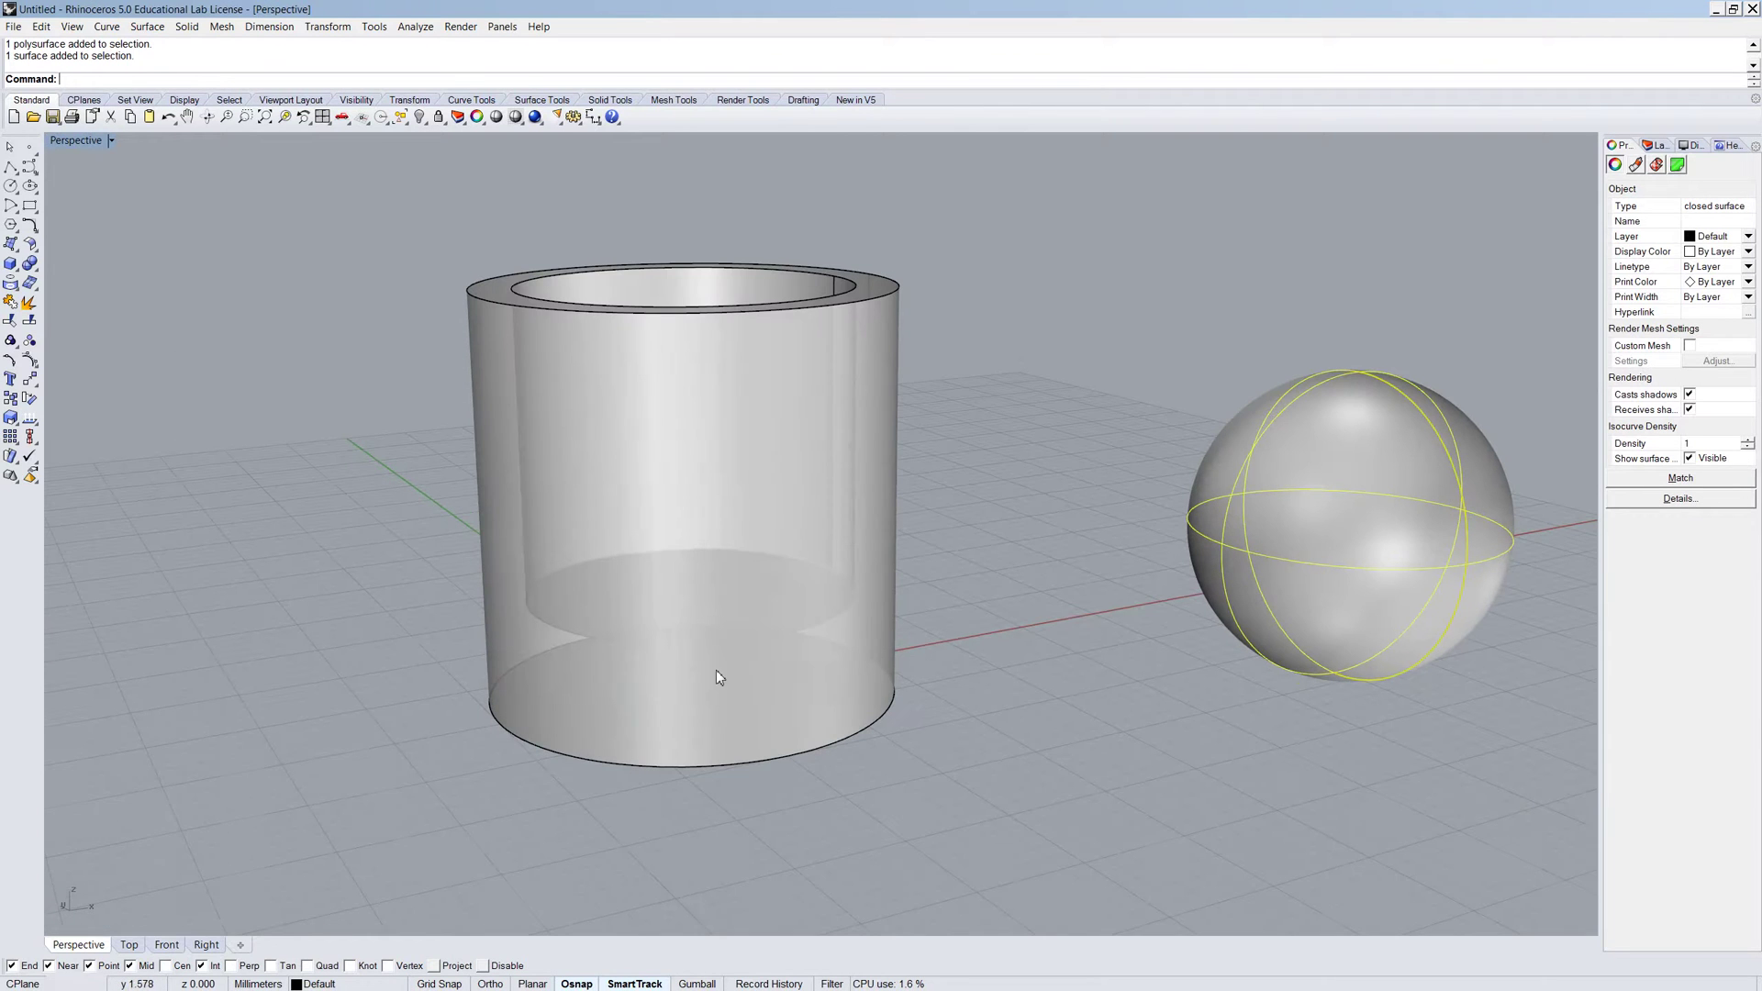
# Place a point on the ground plane within the cylinder's circular base and select it
pyautogui.write('Point')
pyautogui.press('Return')
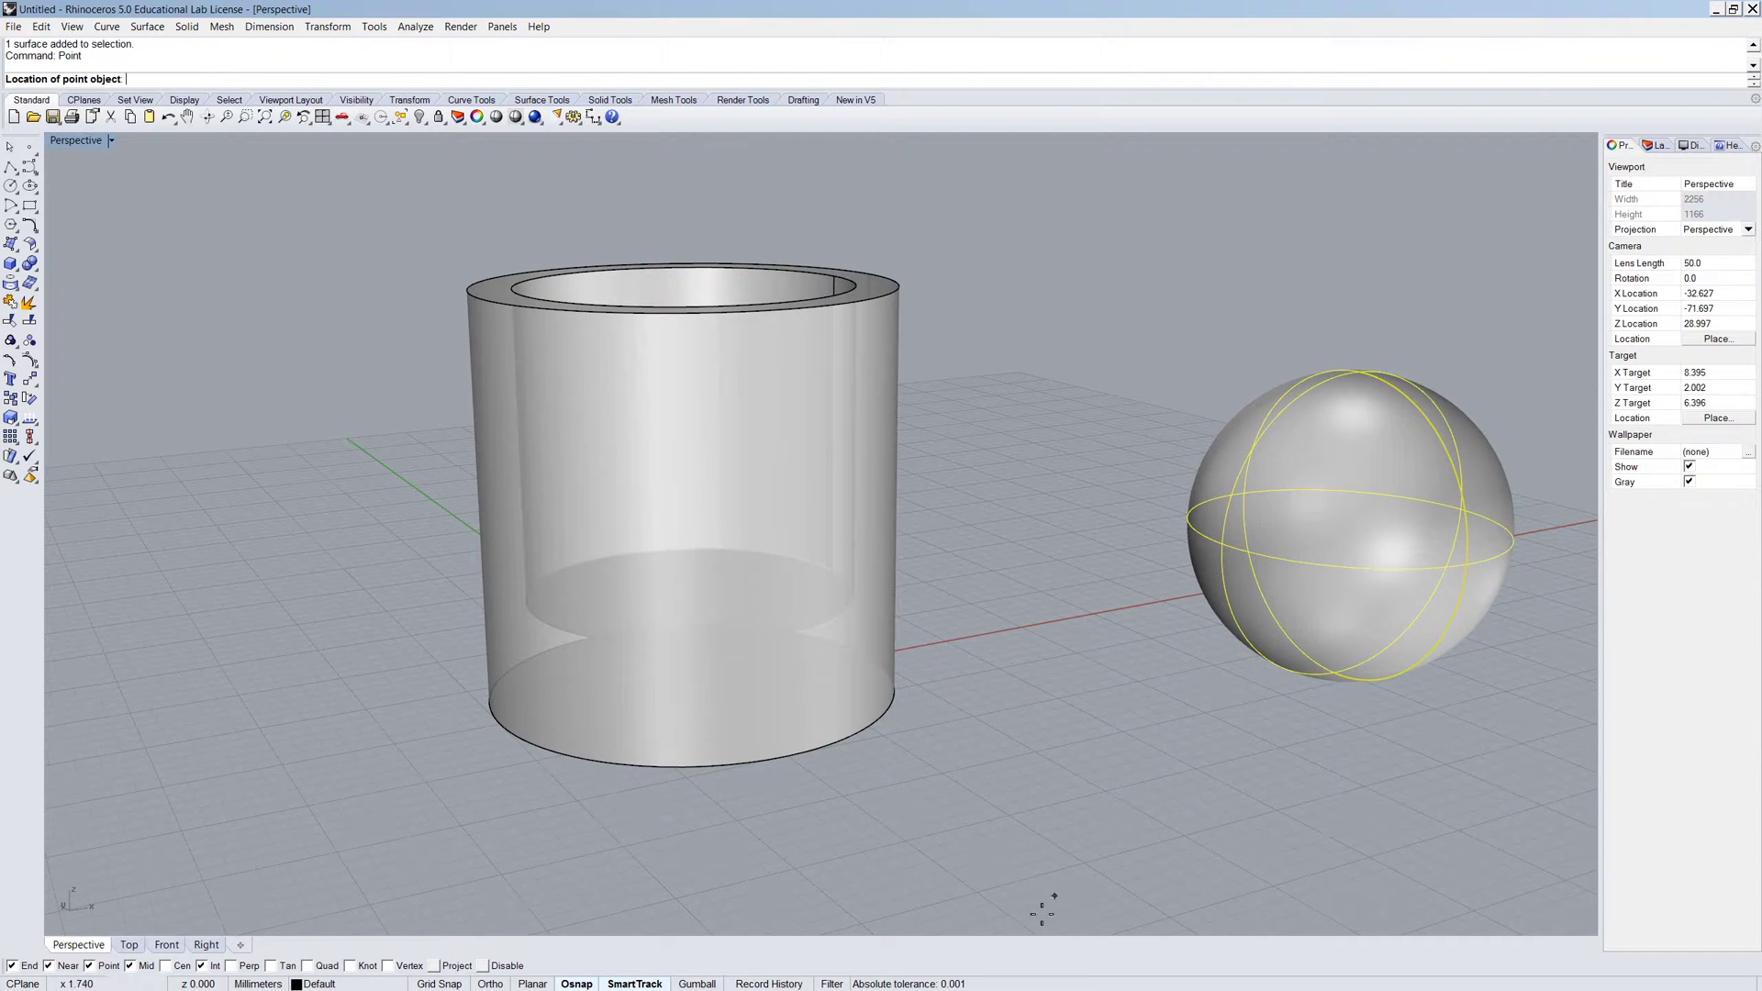
pyautogui.scroll(4, 679, 679)
pyautogui.click(748, 738)
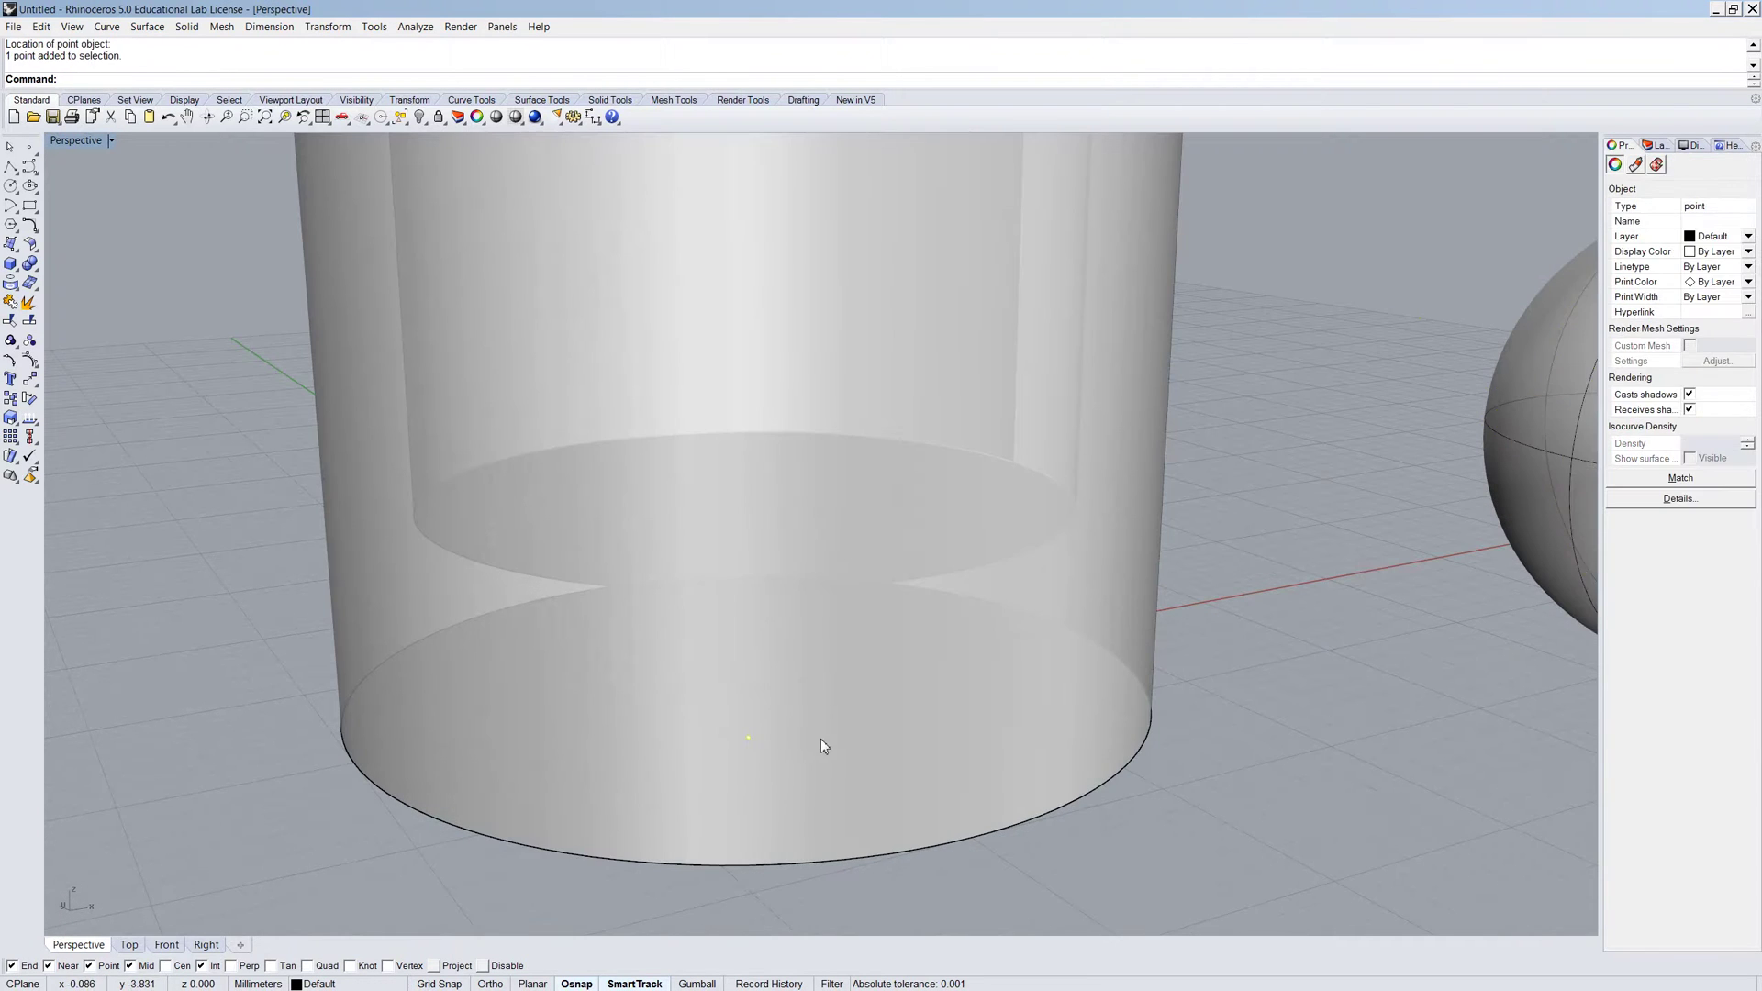
# Move the selected point vertically upward, with Vertical=Yes, into the solid thickness of the cylinder's bottom
pyautogui.write('Move')
pyautogui.press('Return')
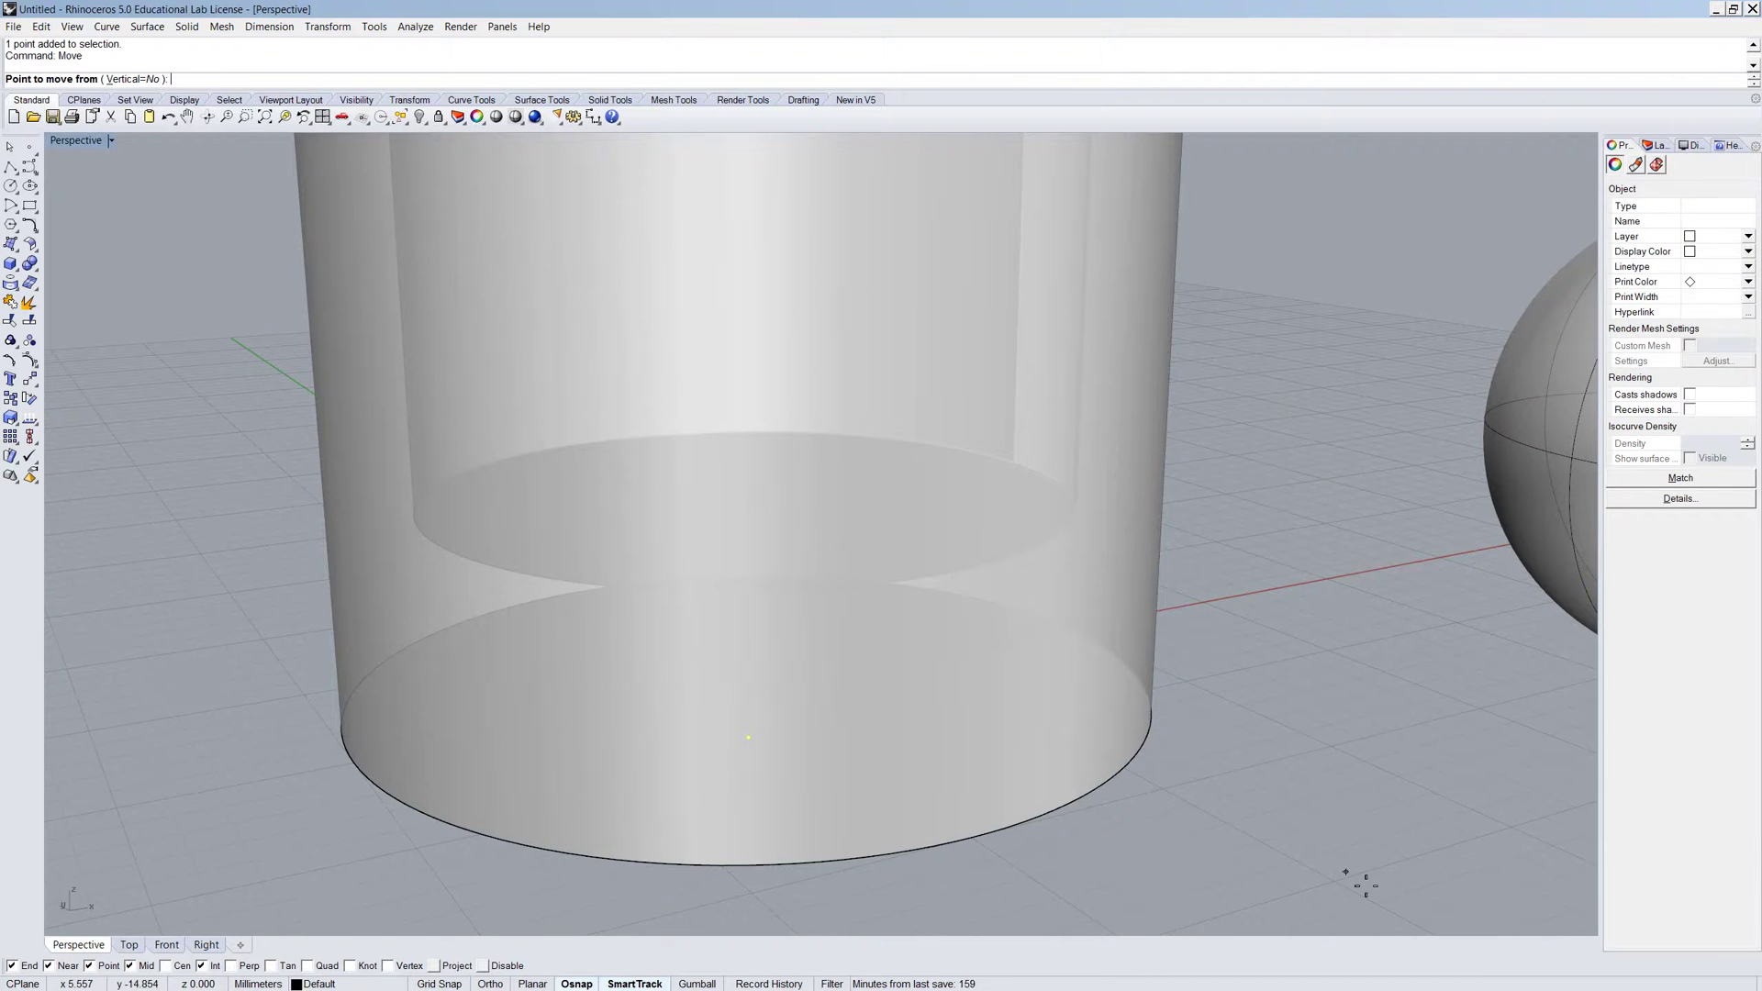
pyautogui.write('v')
pyautogui.press('Return')
pyautogui.click(1325, 797)
pyautogui.click(1329, 738)
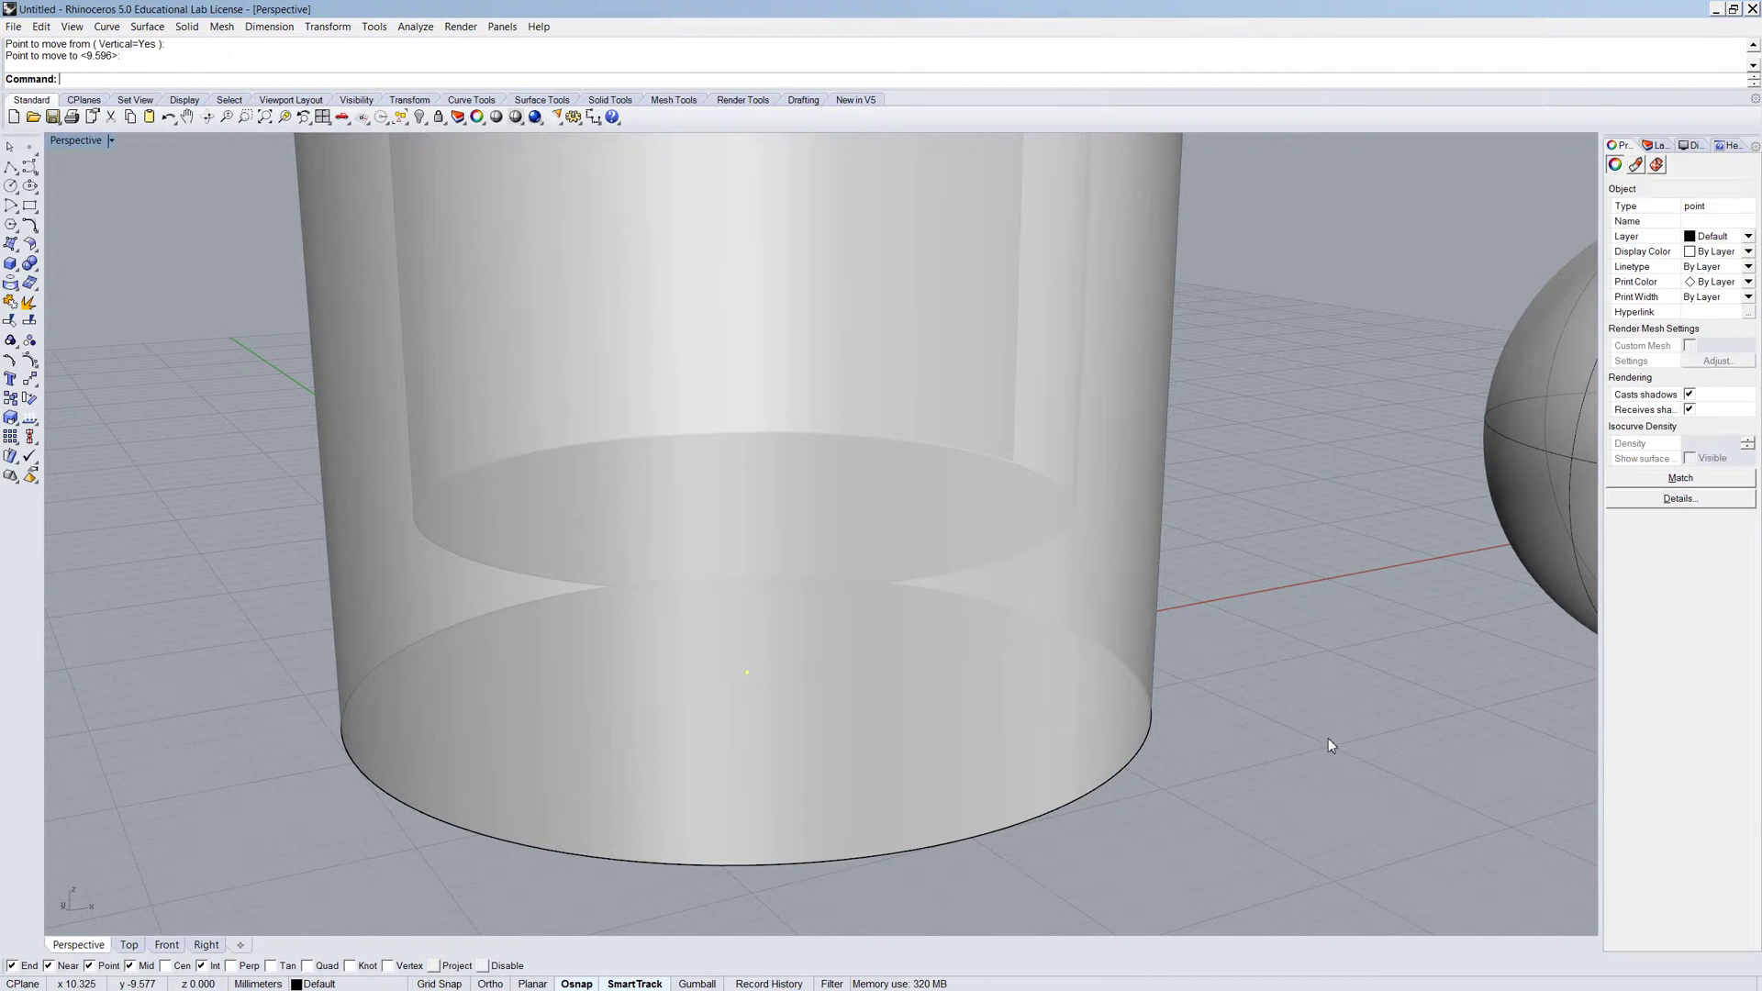
# Place a second point outside the cylinder, on the ground plane between its wall and the sphere
pyautogui.write('Point')
pyautogui.press('Return')
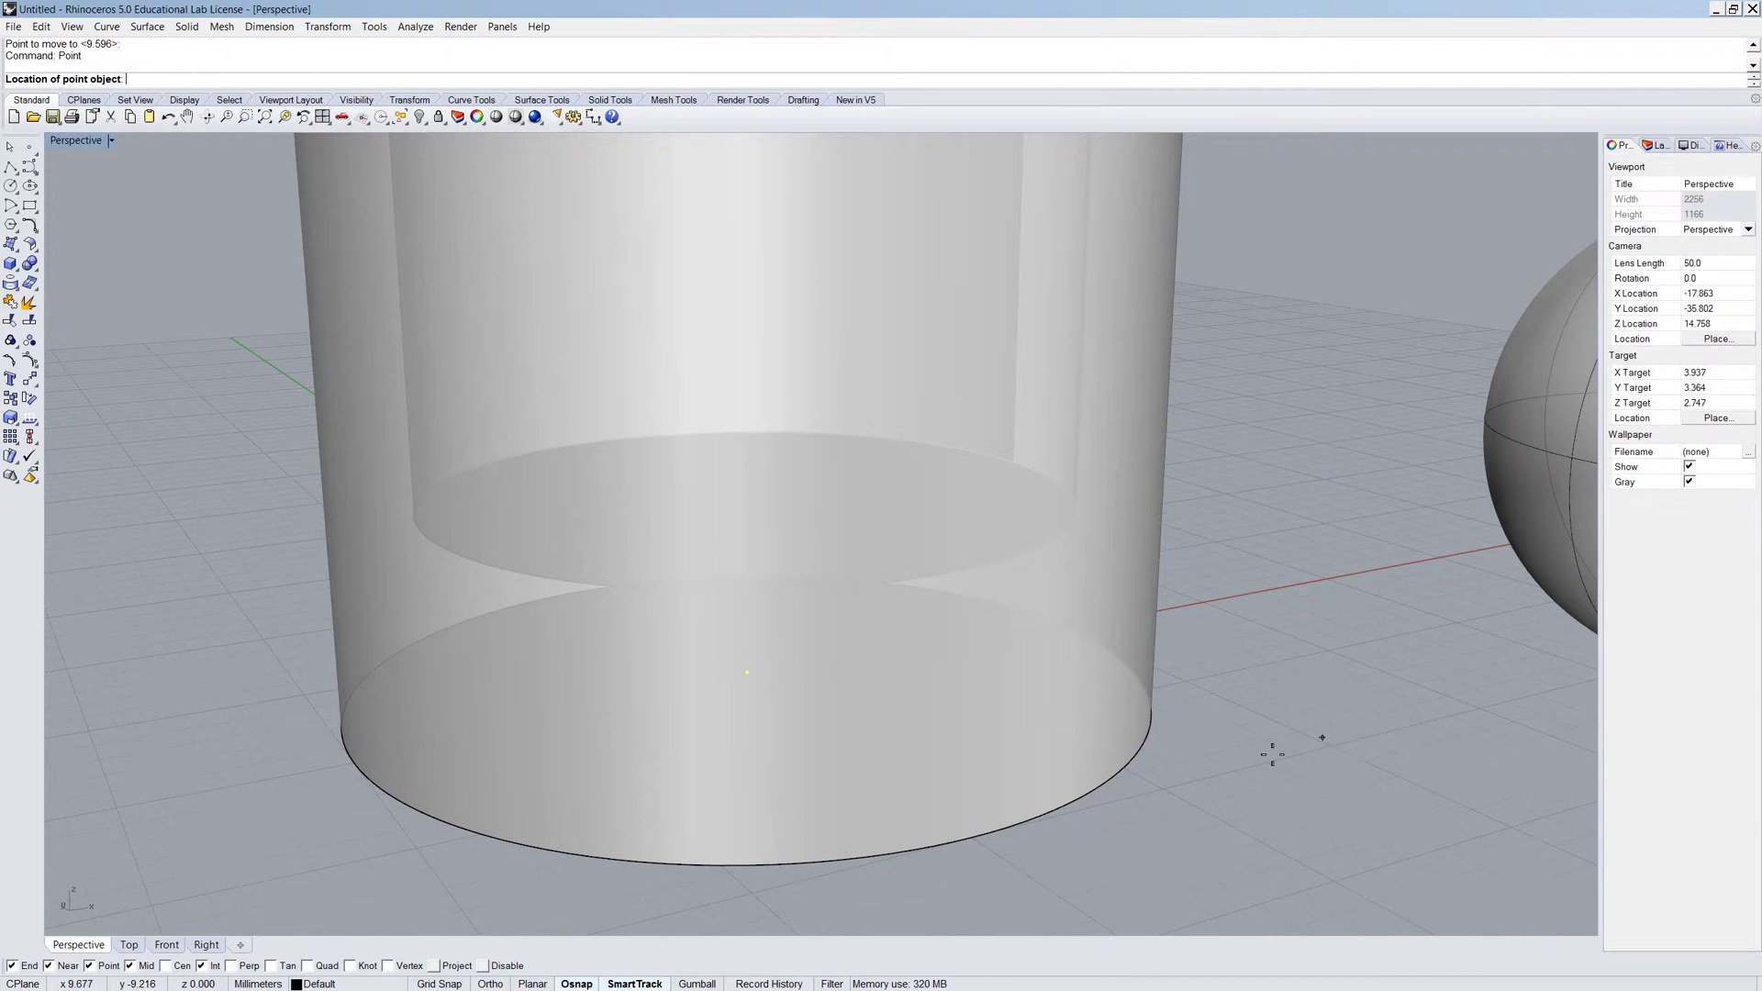
pyautogui.click(1290, 628)
pyautogui.scroll(-8, 1283, 707)
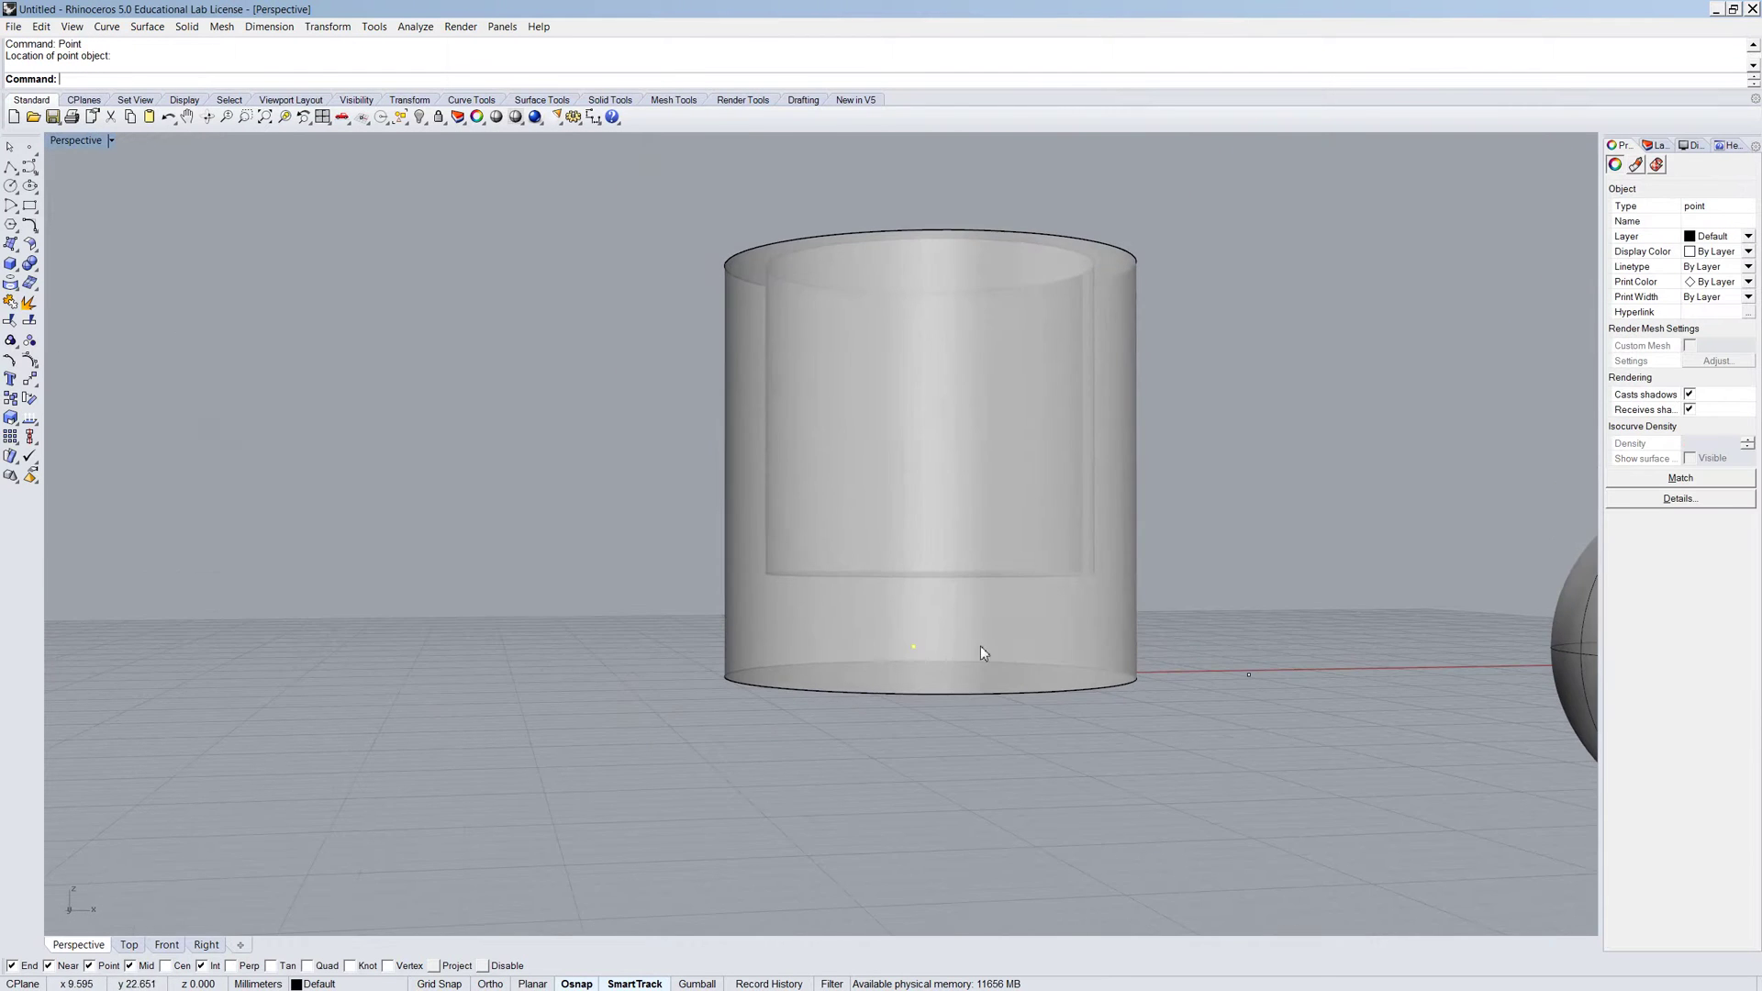
# Draw a straight two-point curve from within the cylinder's base through its wall to the outside point
pyautogui.moveTo(932, 663); pyautogui.dragTo(966, 676, button='right')
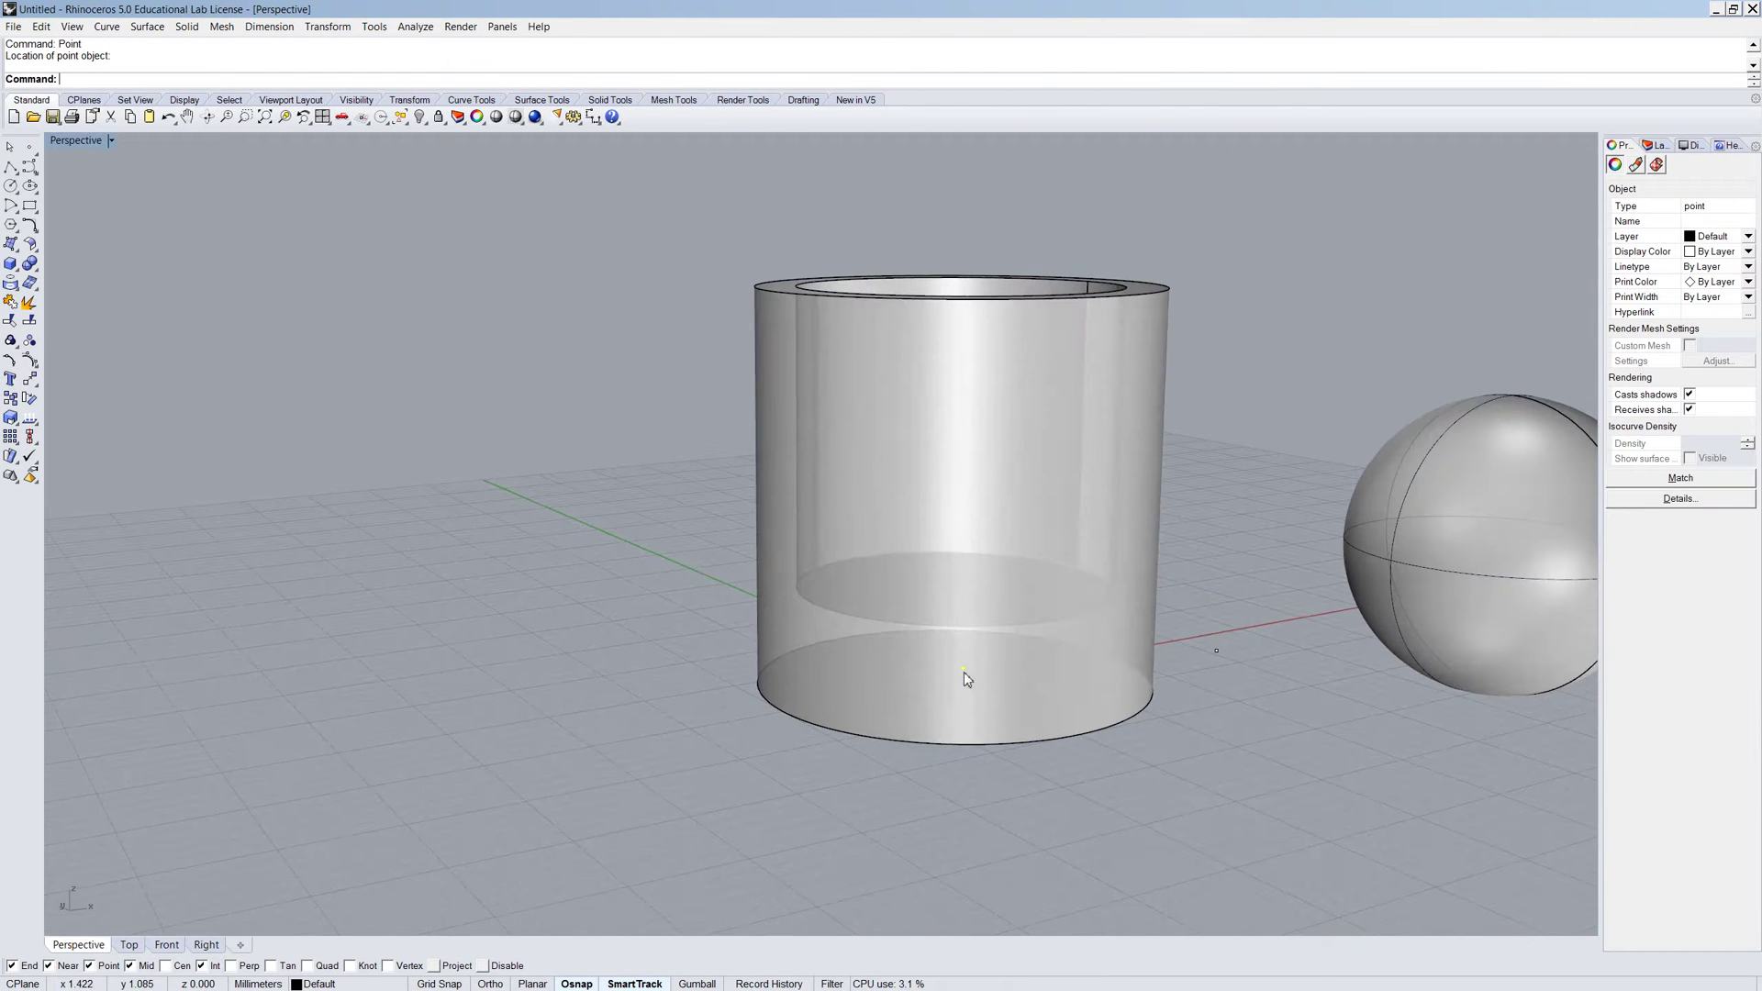
pyautogui.write('Curve')
pyautogui.press('Return')
pyautogui.scroll(5, 959, 690)
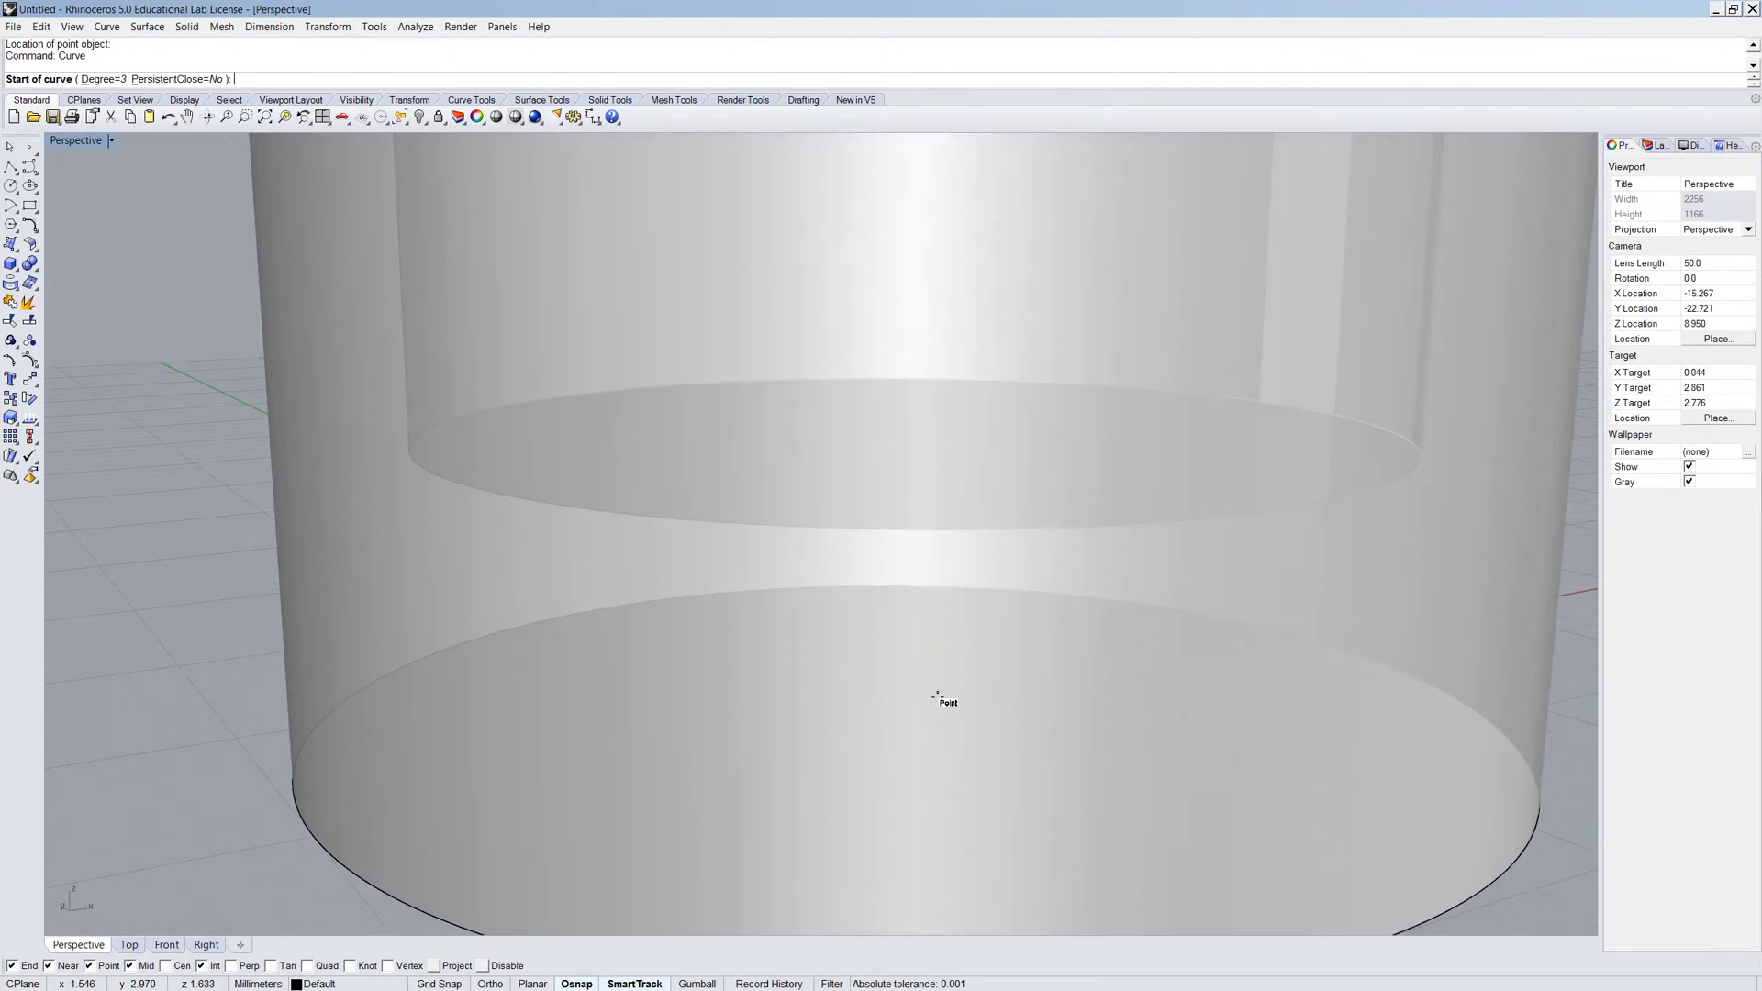
pyautogui.click(954, 695)
pyautogui.scroll(-5, 945, 711)
pyautogui.moveTo(1022, 814); pyautogui.dragTo(1064, 843, button='right')
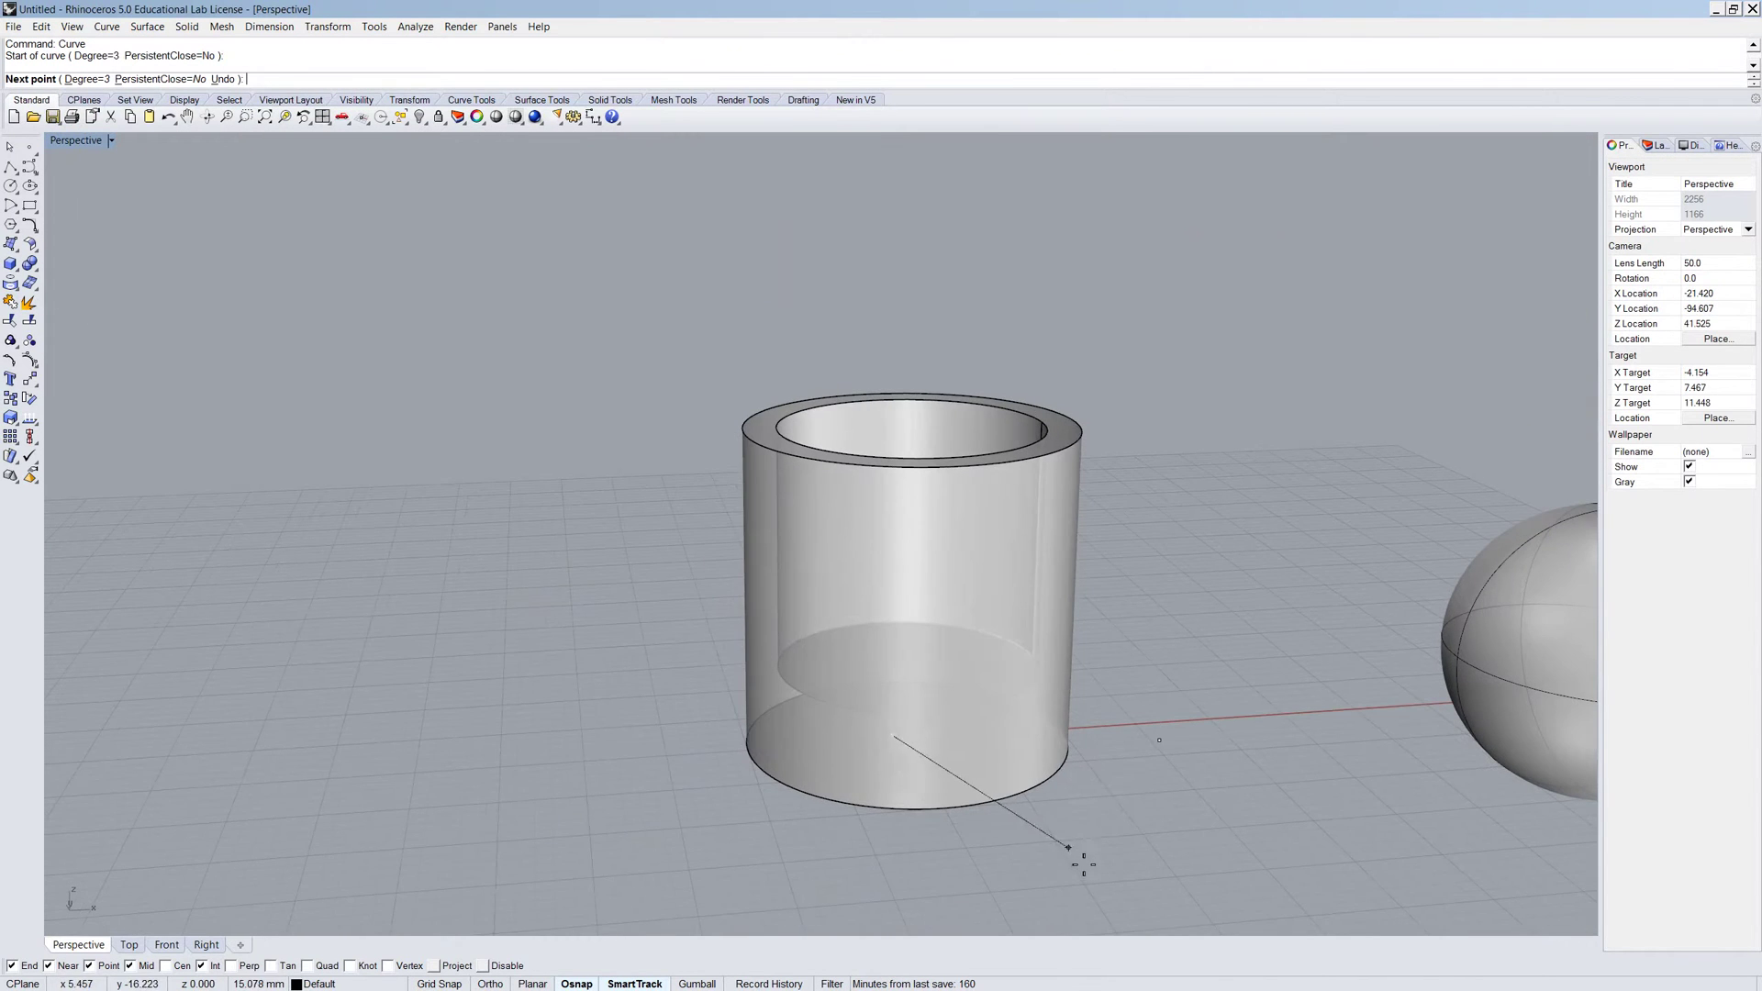
pyautogui.click(1168, 747)
pyautogui.rightClick(1171, 815)
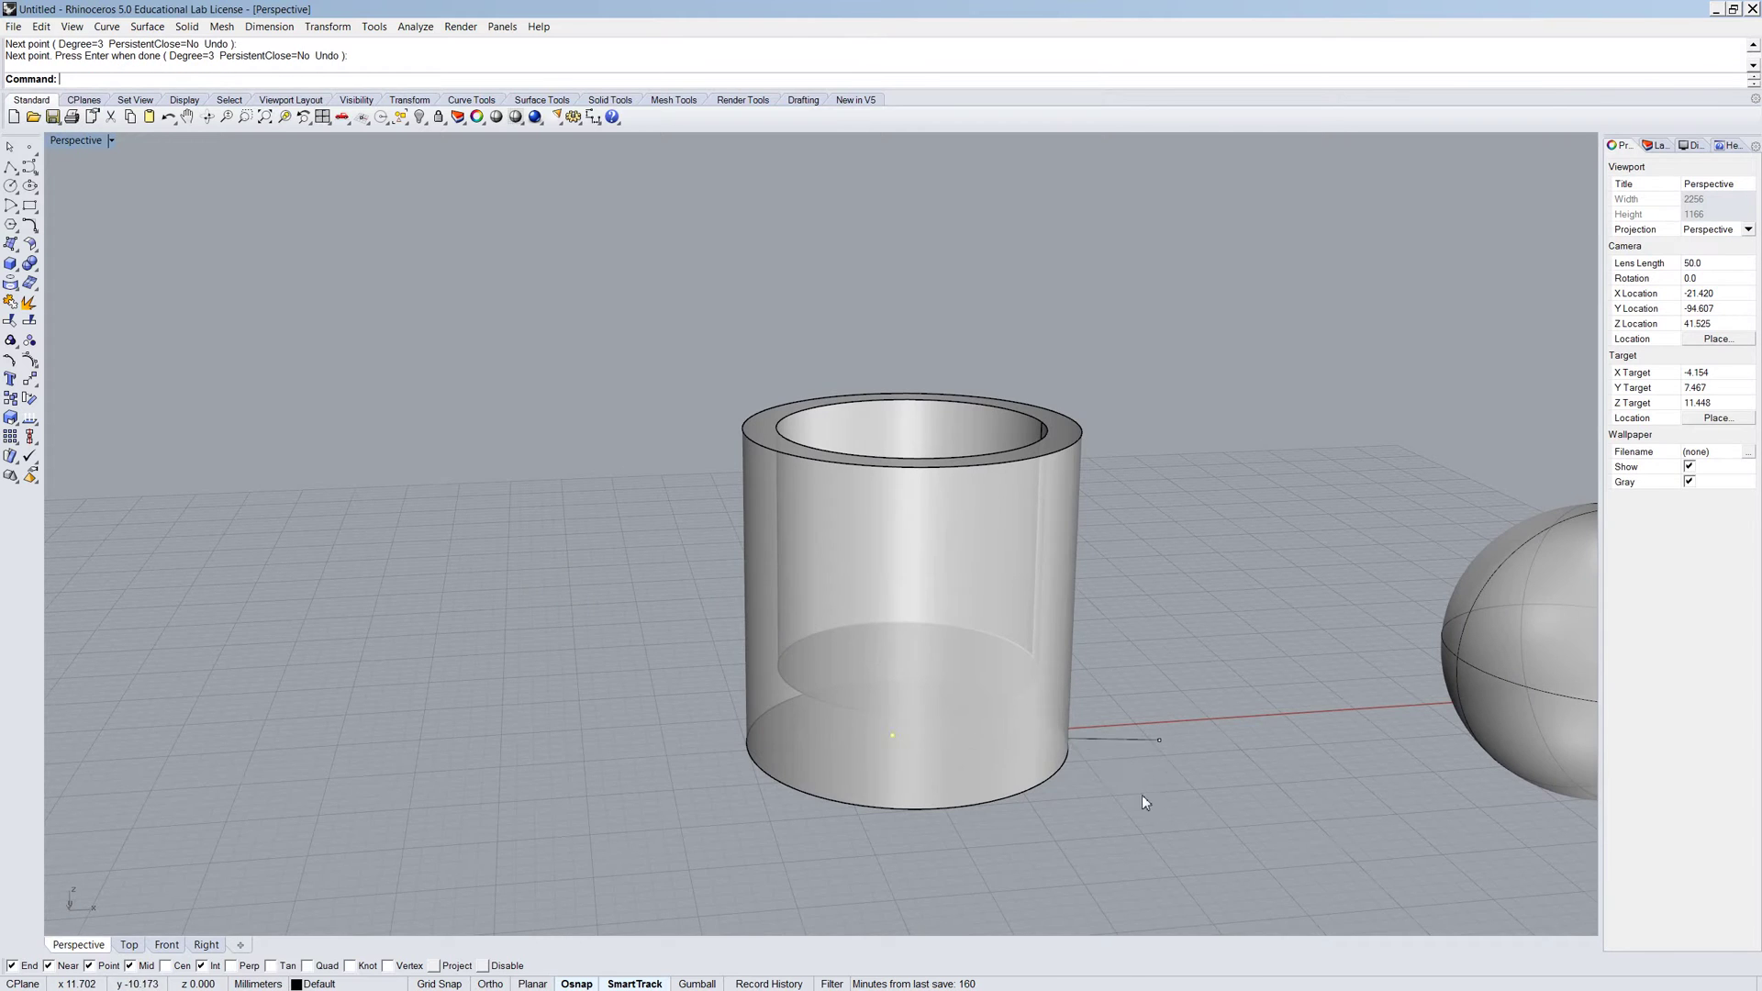
# Inspect where the straight curve crosses the cylinder's wall and how the raised point lies inside the solid bottom
pyautogui.moveTo(1142, 794); pyautogui.dragTo(784, 775, button='right')
pyautogui.scroll(8, 785, 775)
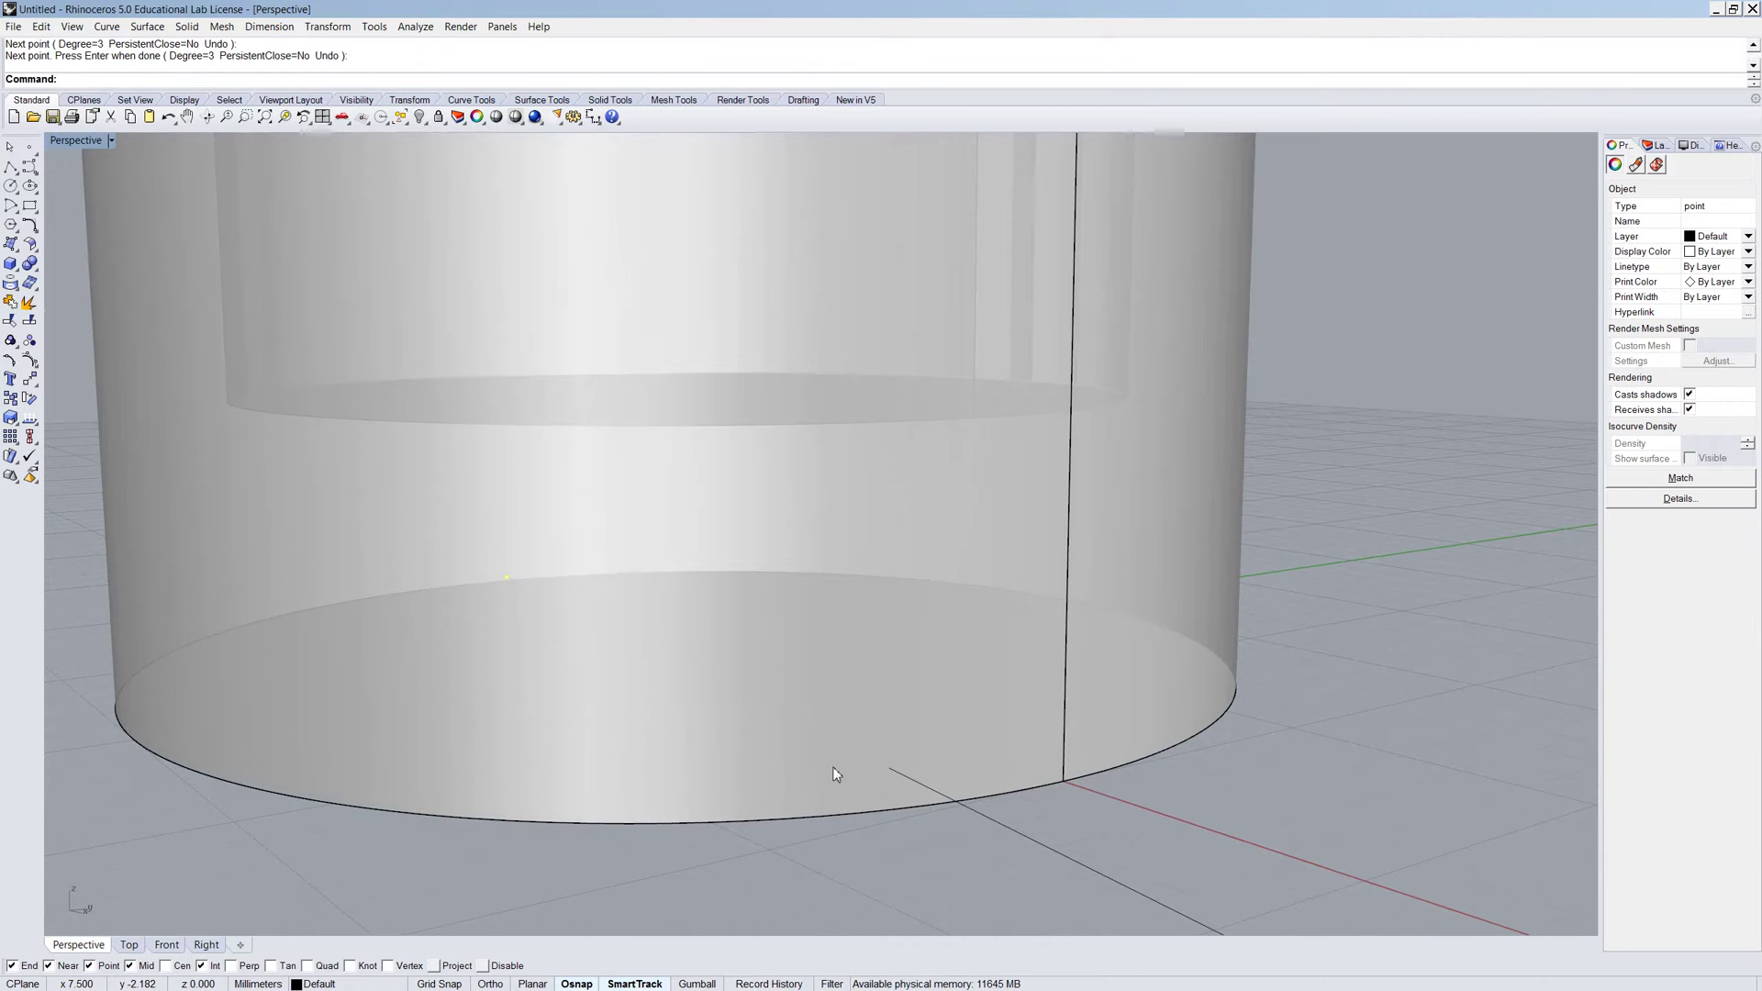
pyautogui.scroll(-8, 813, 768)
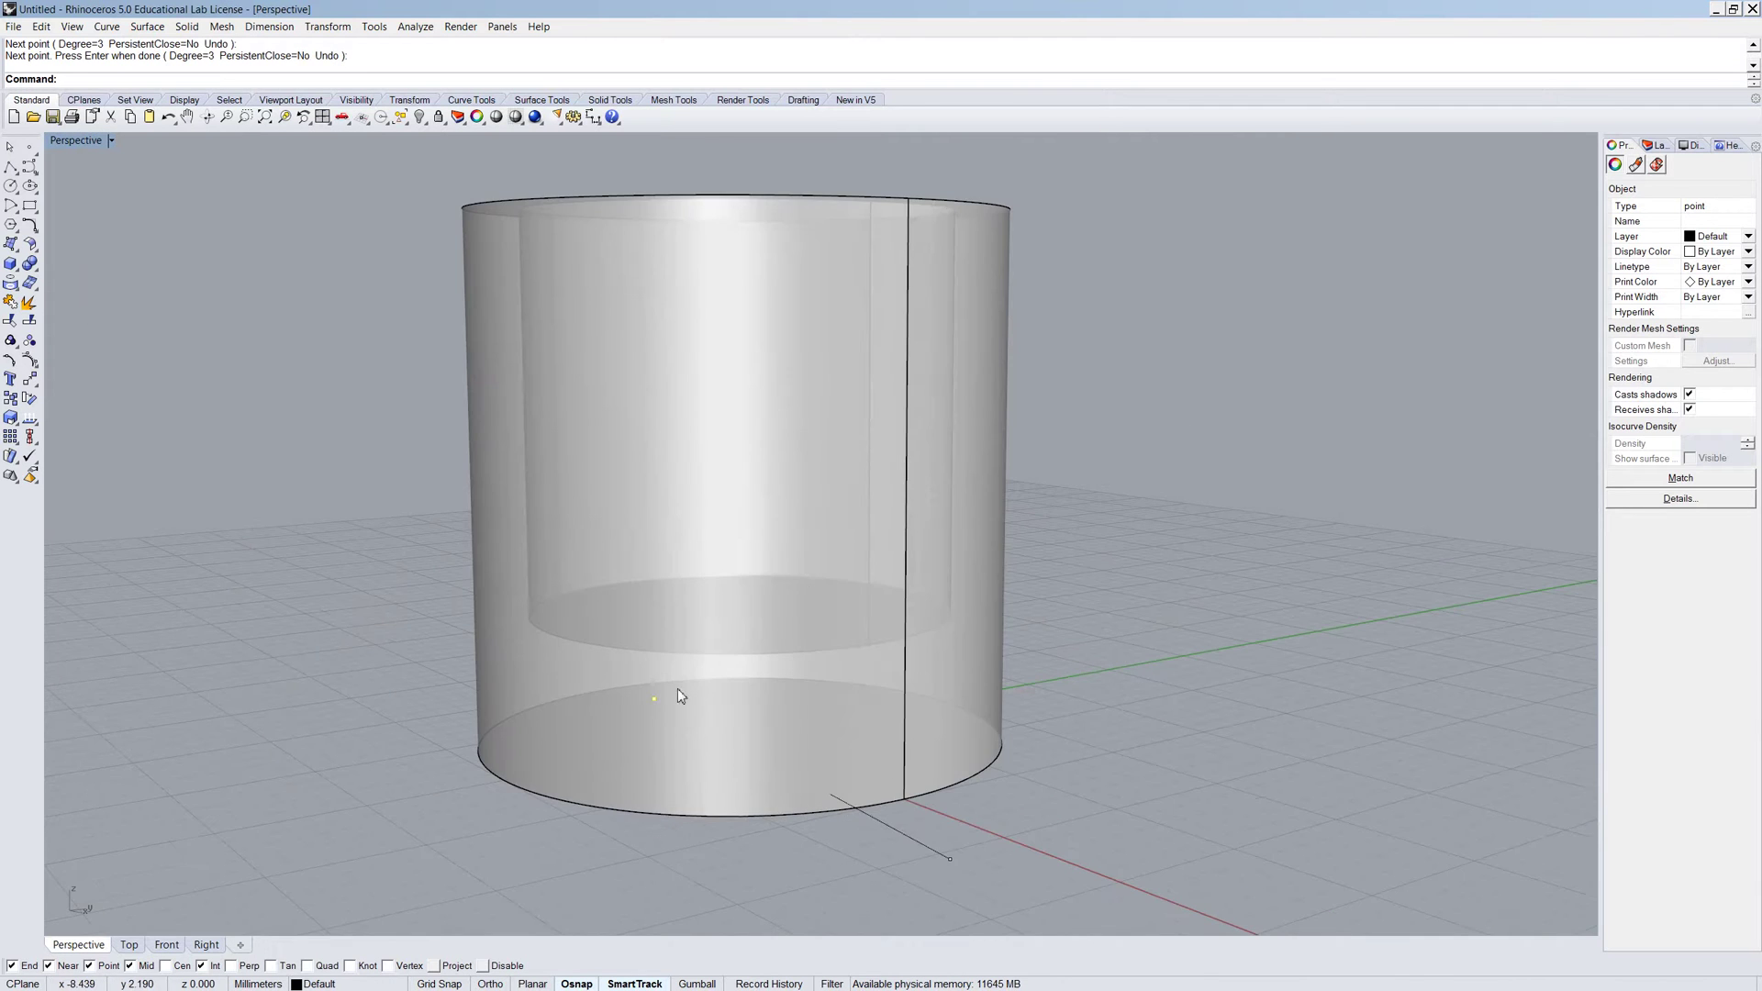
pyautogui.moveTo(799, 652); pyautogui.dragTo(768, 711, button='right')
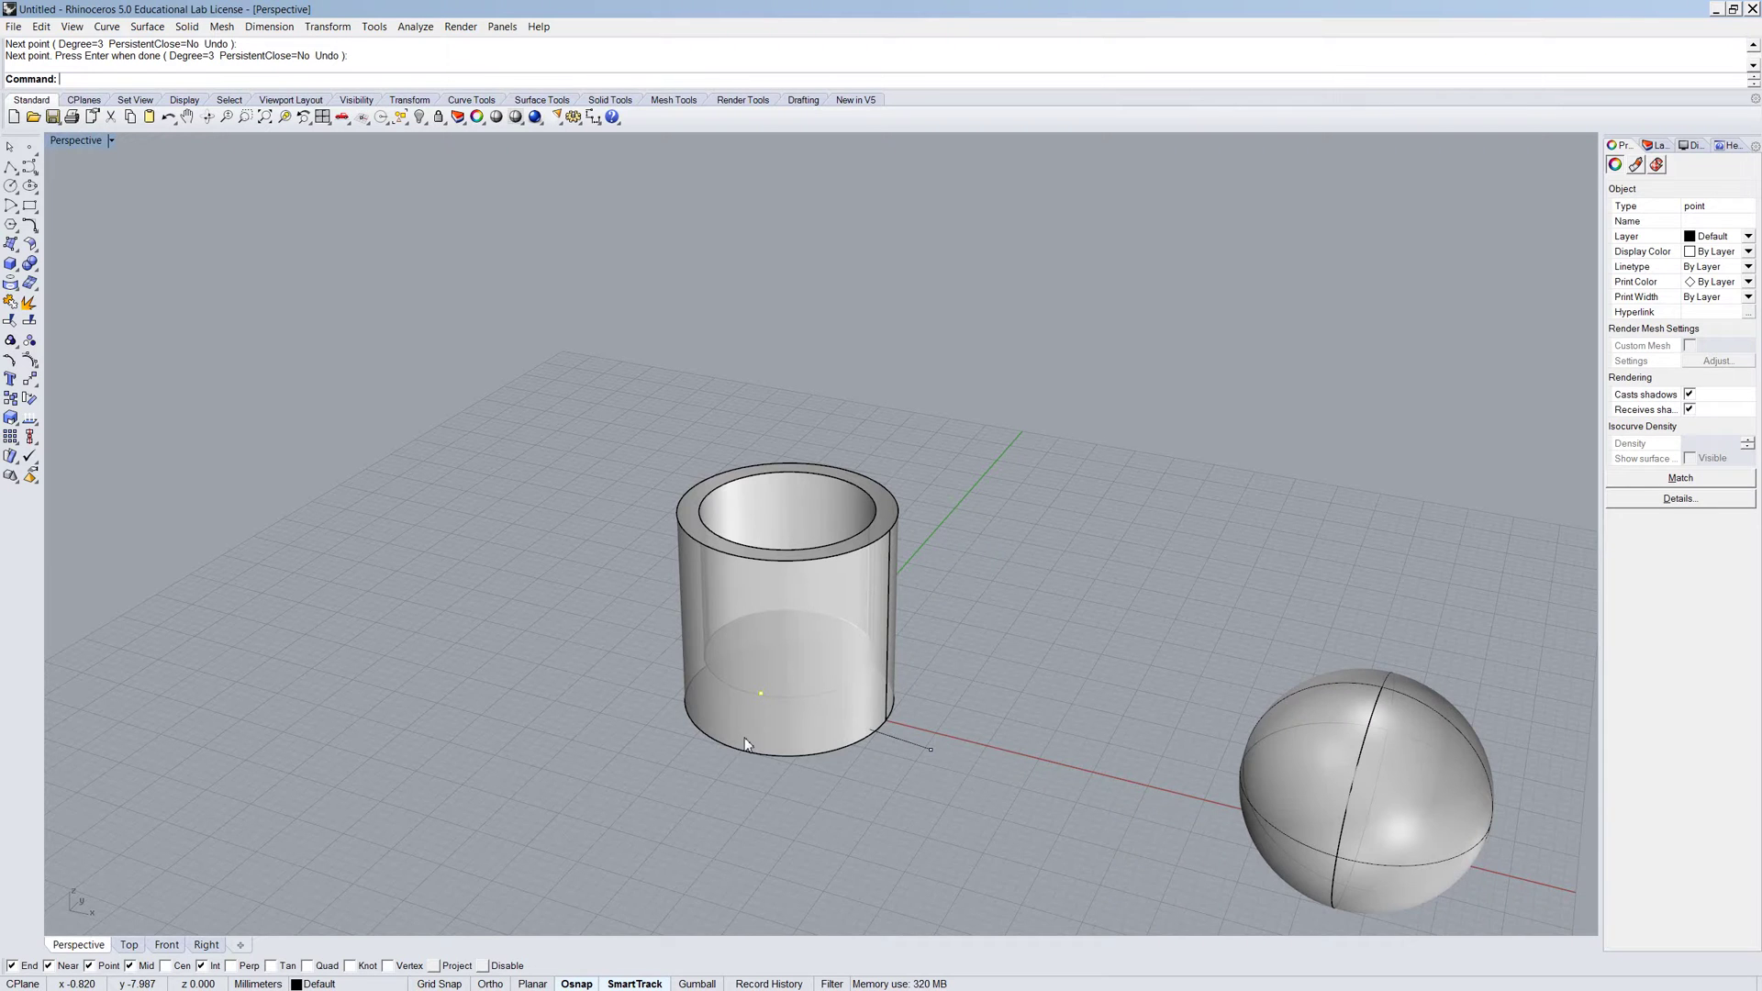
pyautogui.moveTo(793, 747); pyautogui.dragTo(831, 525, button='right')
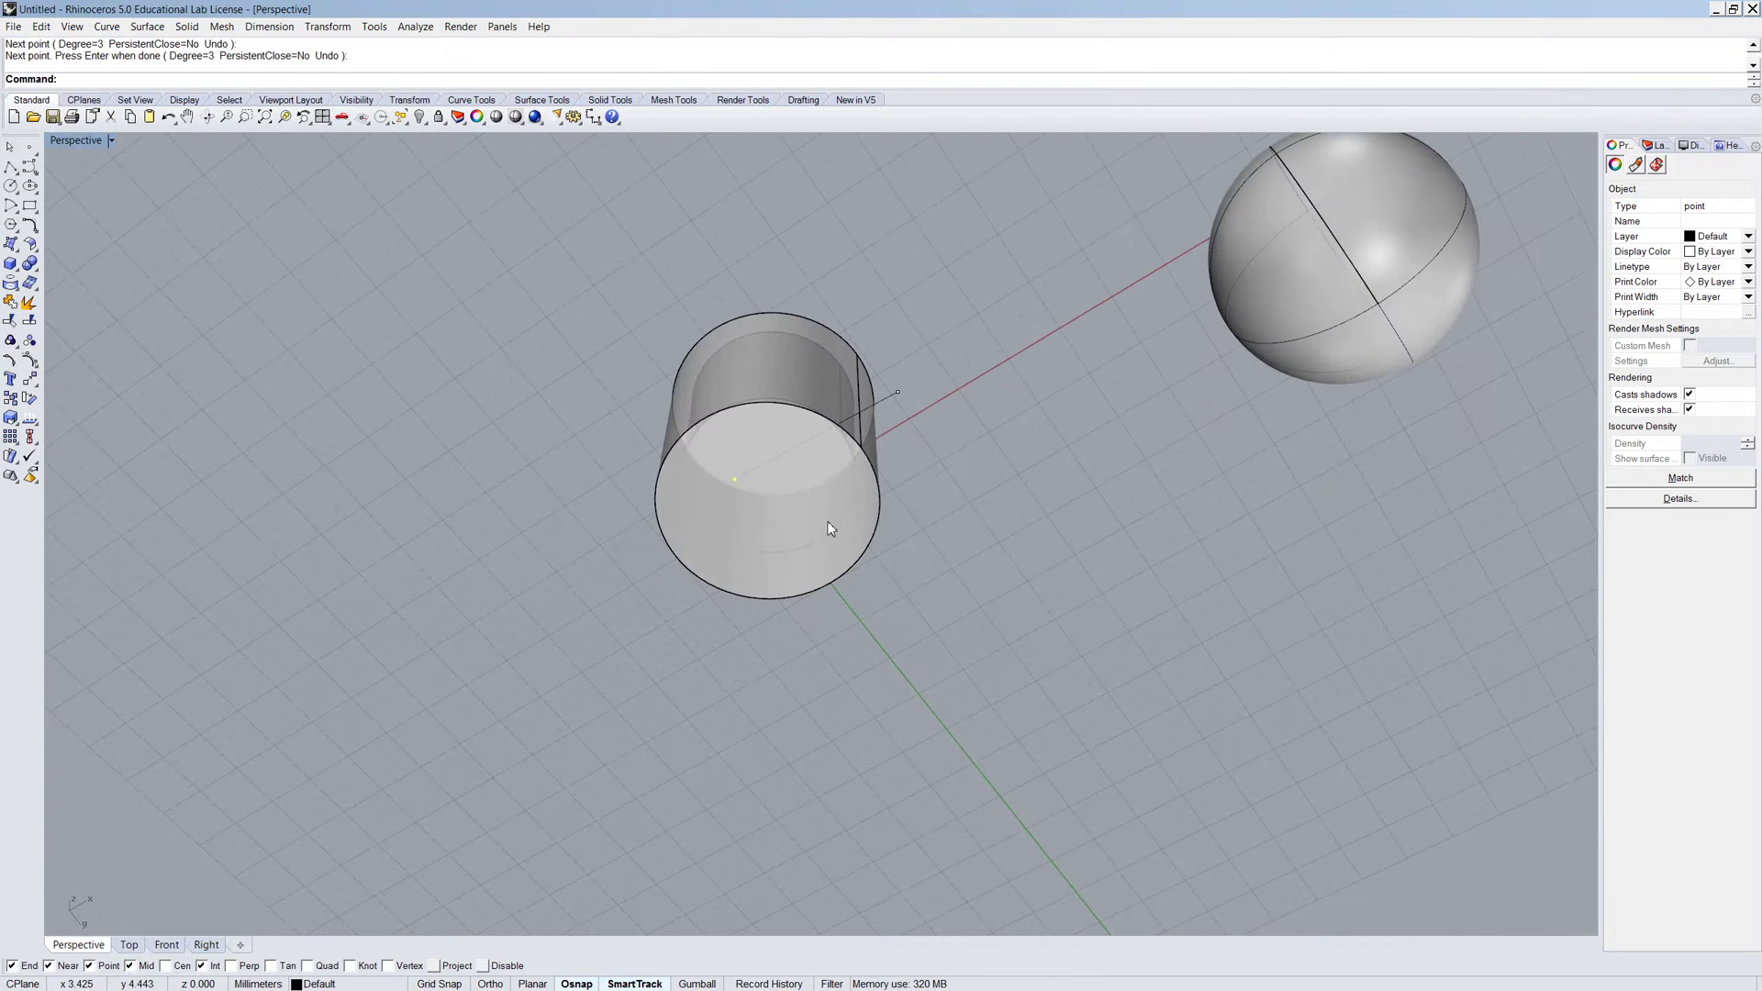
pyautogui.click(1084, 737)
pyautogui.write('Extract')
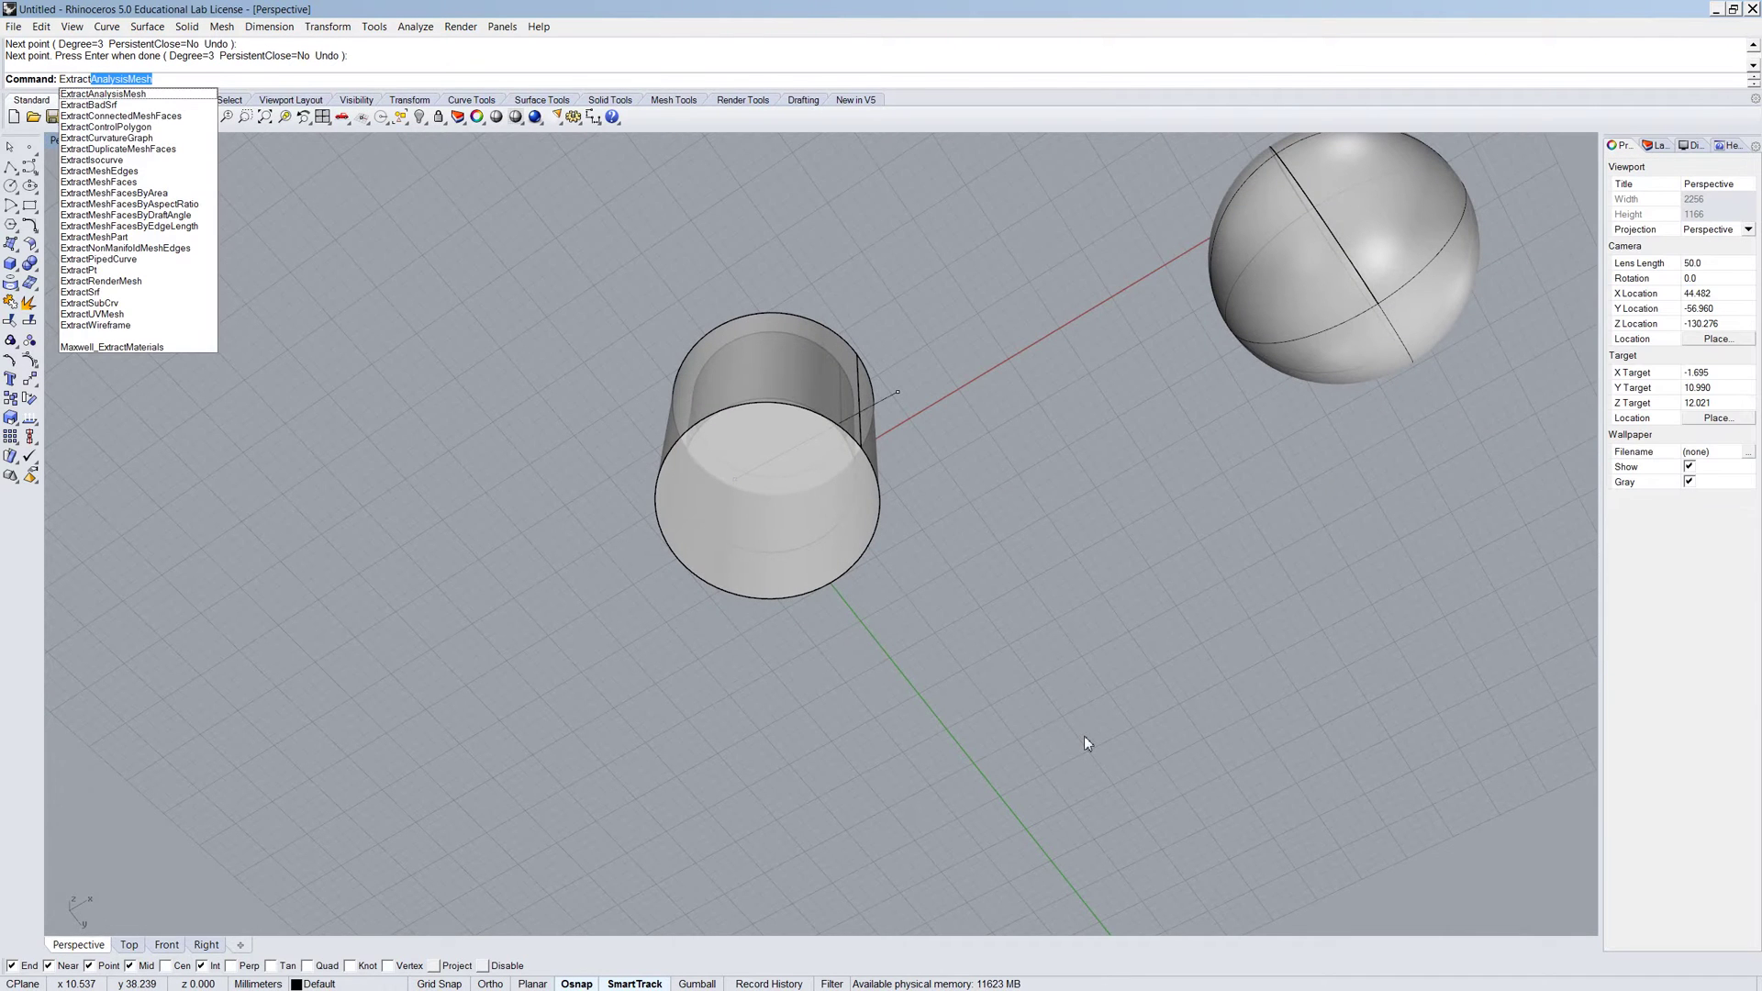
pyautogui.write('Srf')
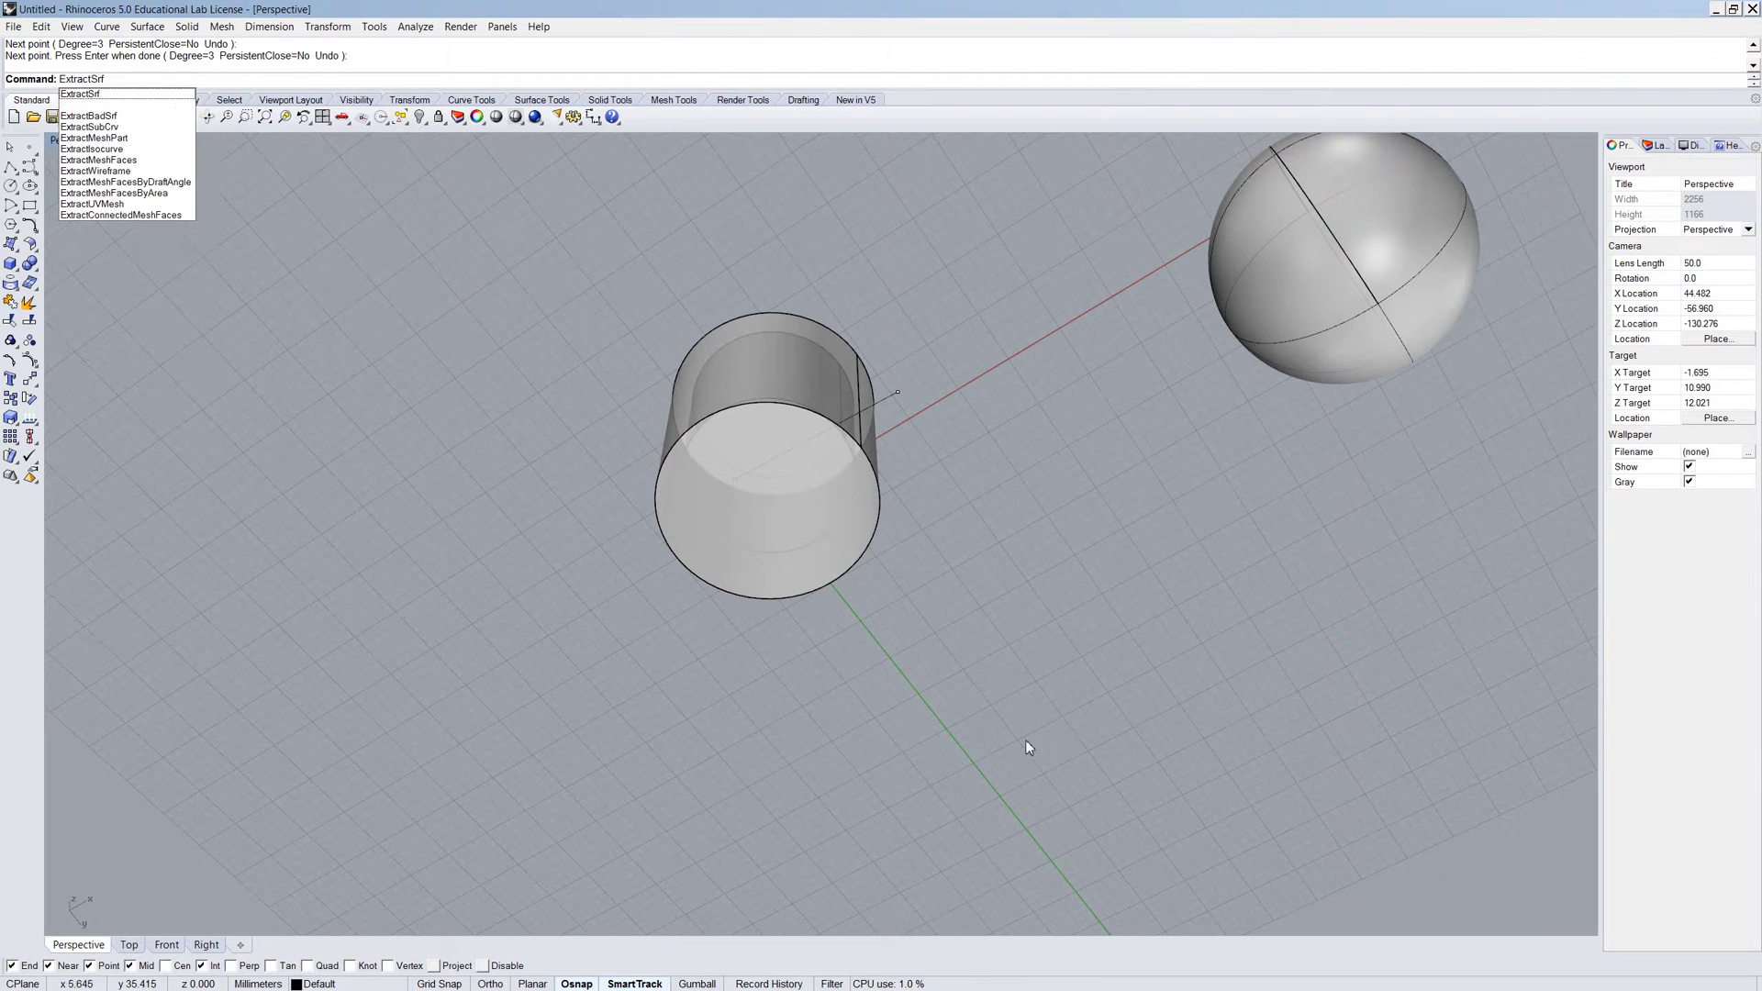
pyautogui.press('Return')
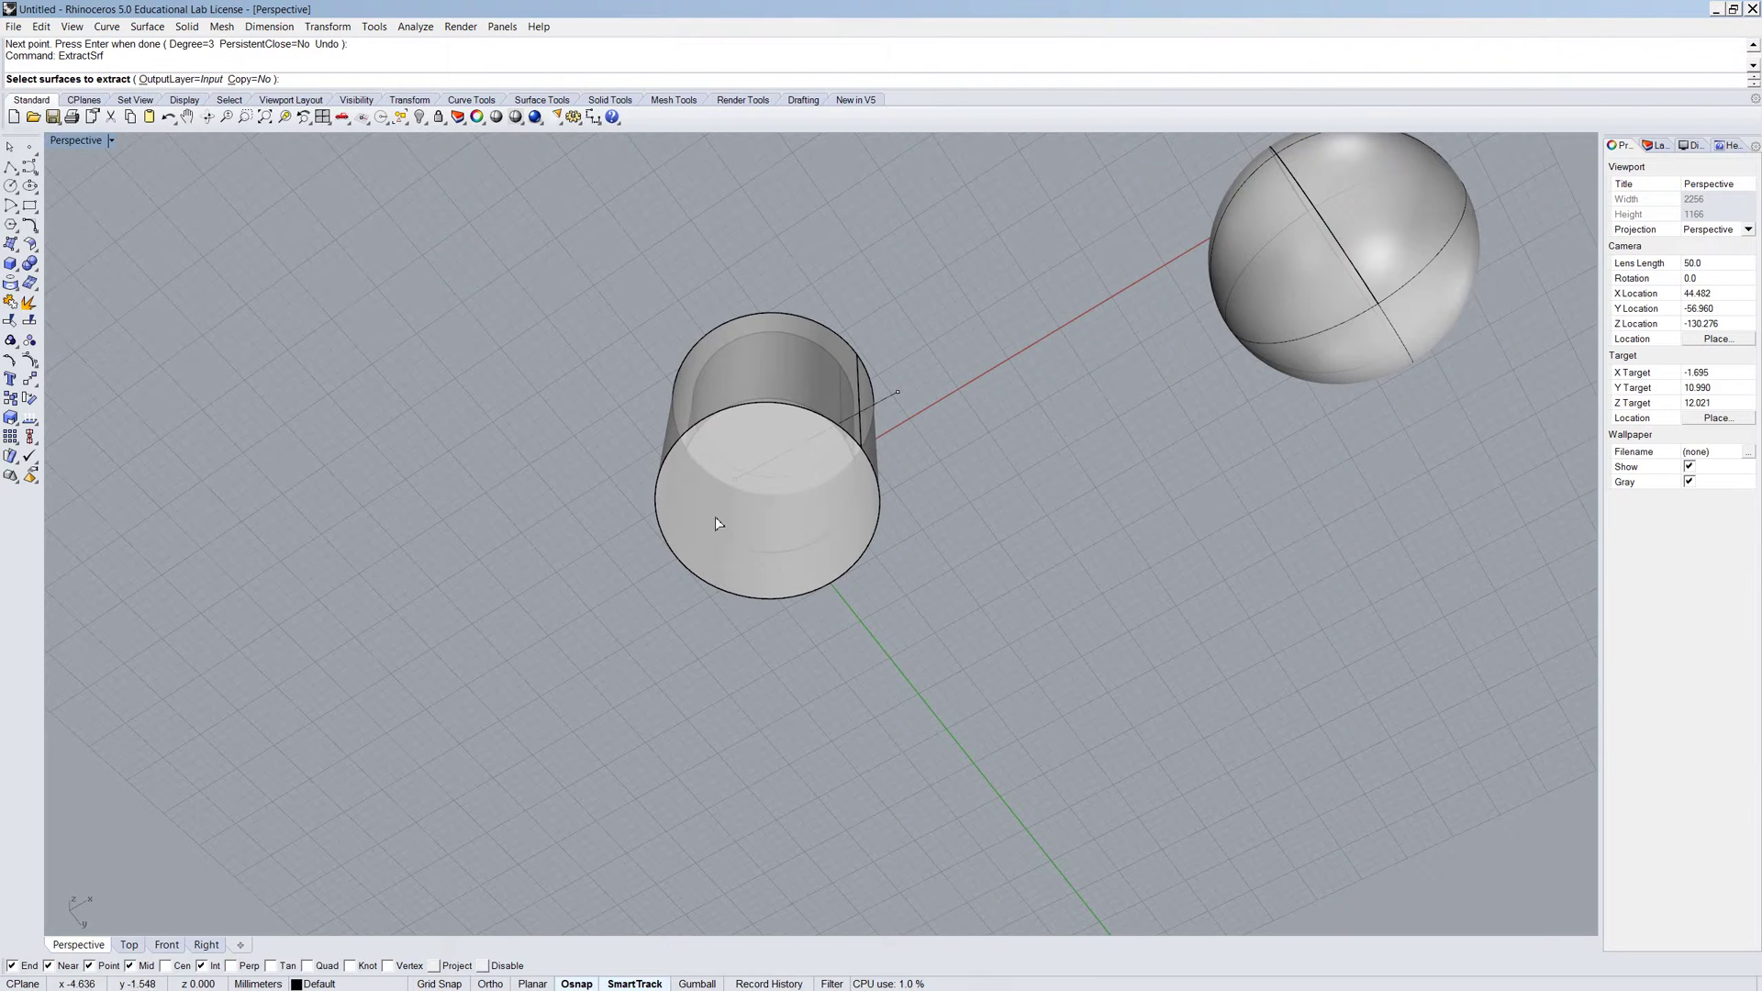
pyautogui.press('Escape')
# Extract the outer bottom face of the hollow cylinder with ExtractSrf and delete it, opening the solid from below
pyautogui.write('Extra')
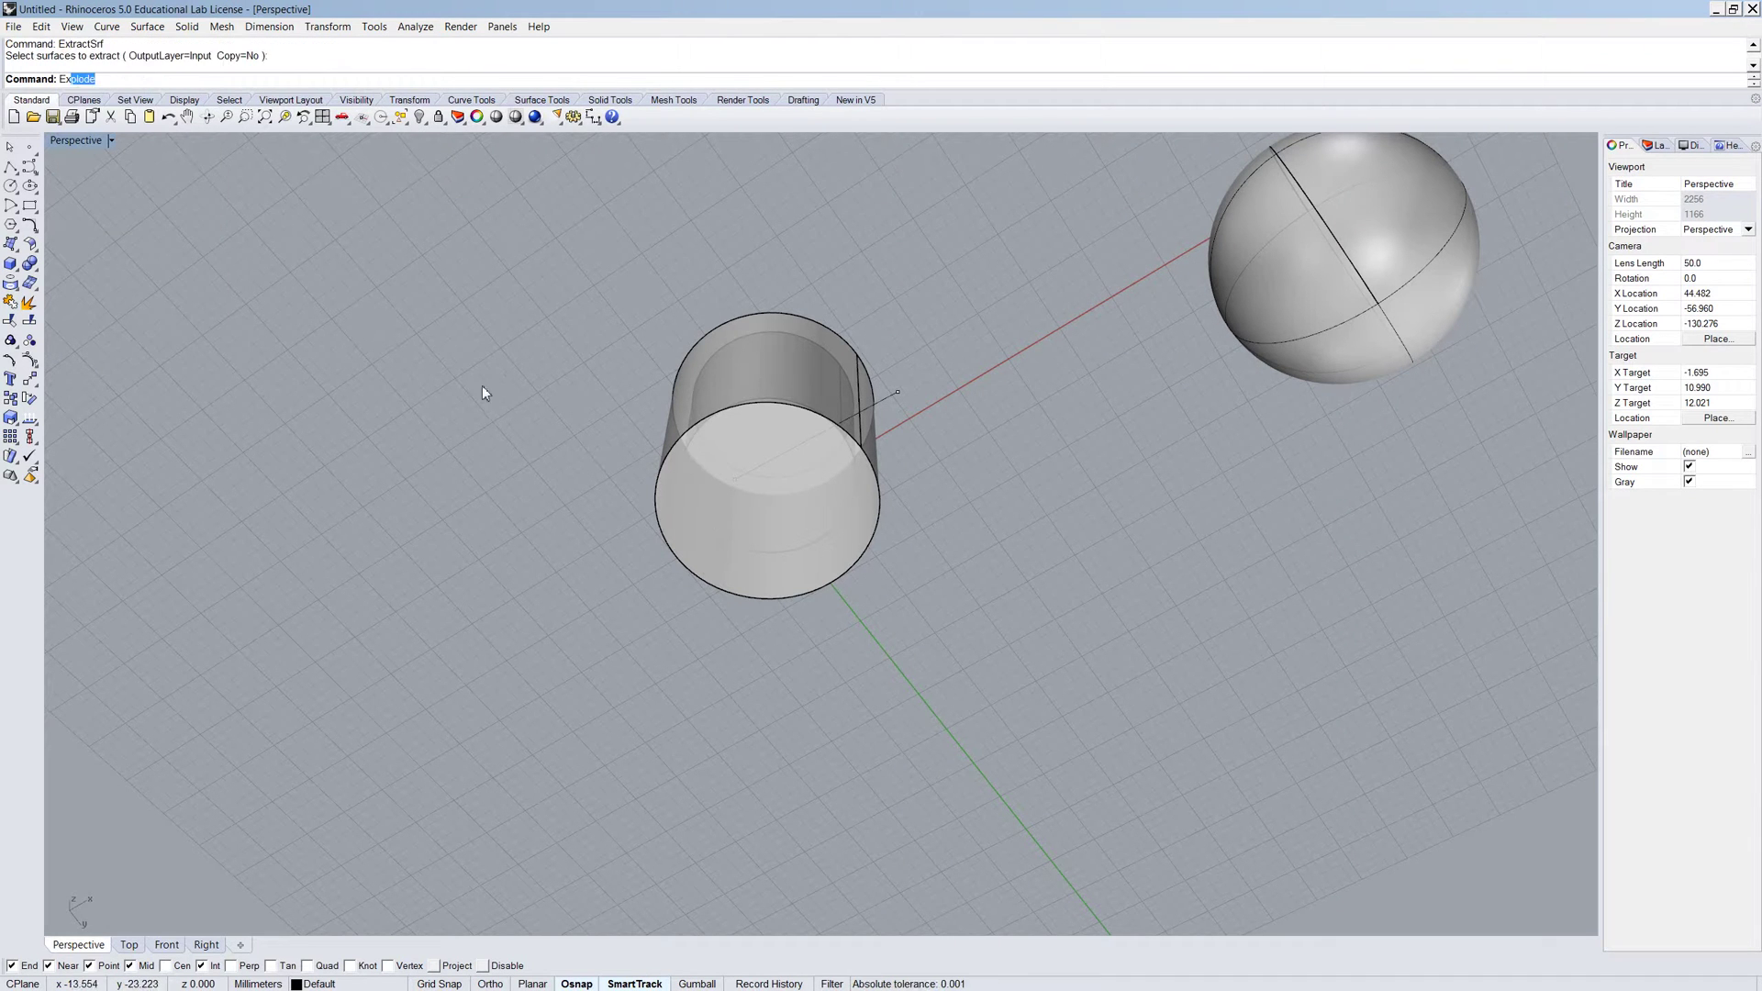
pyautogui.write('ct')
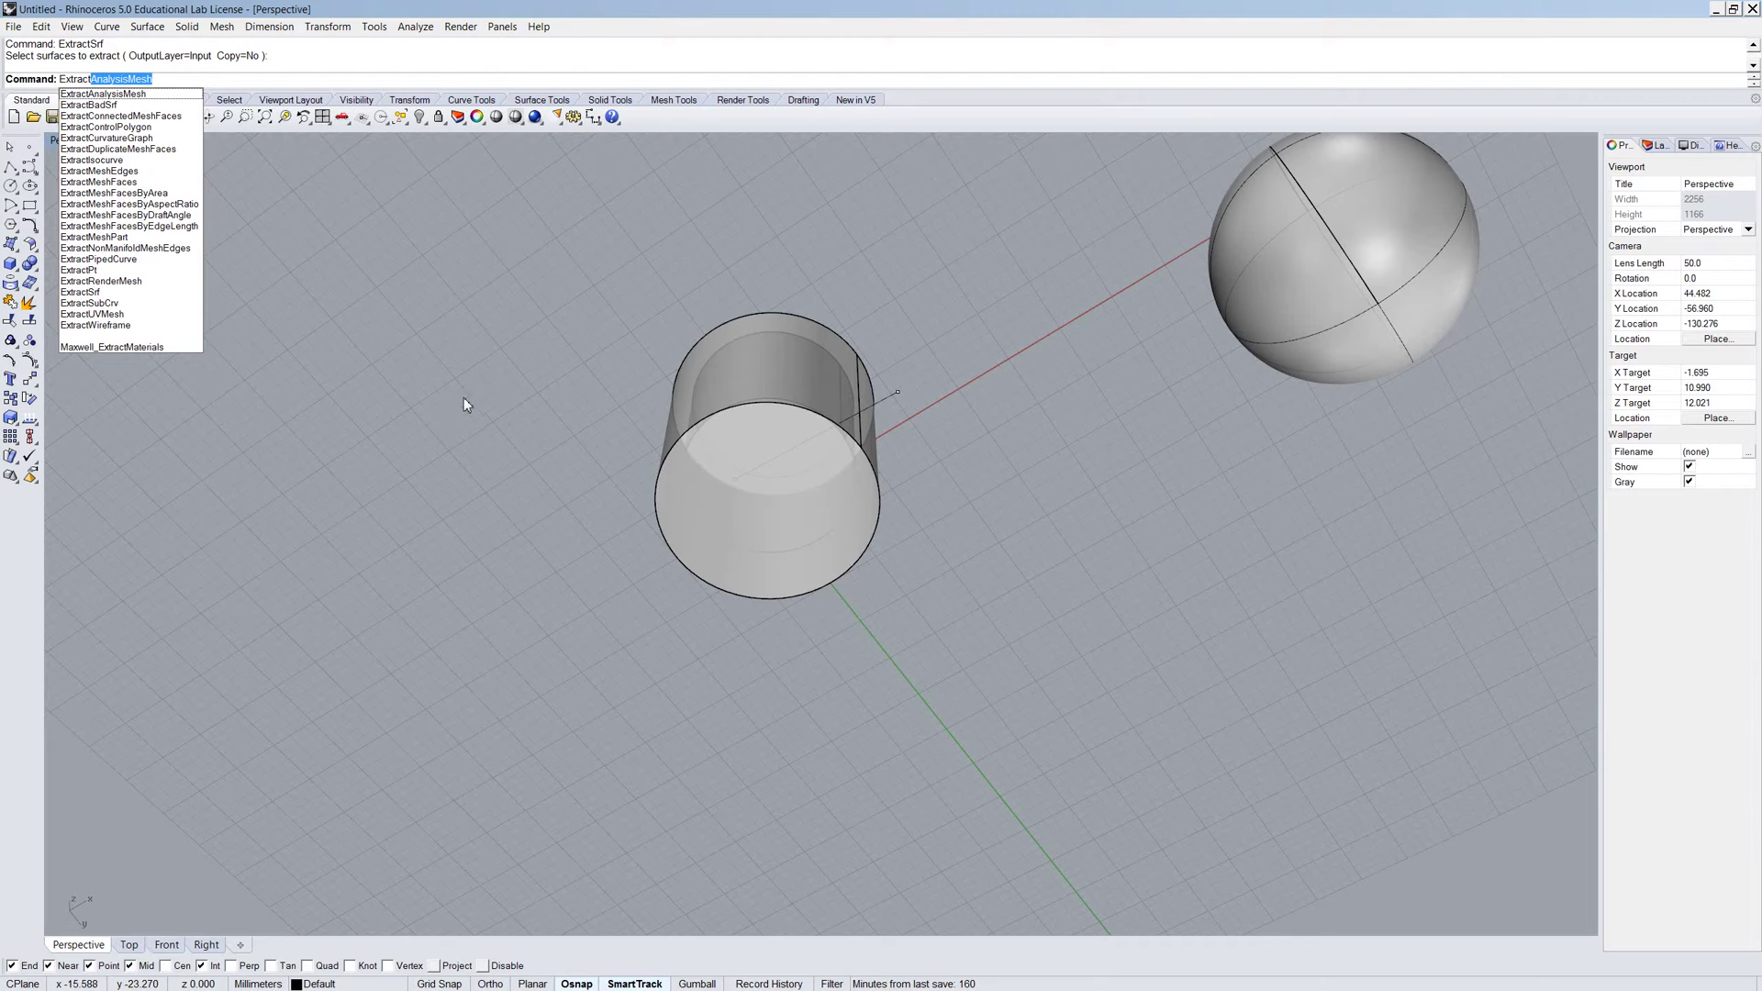
pyautogui.write('Srf')
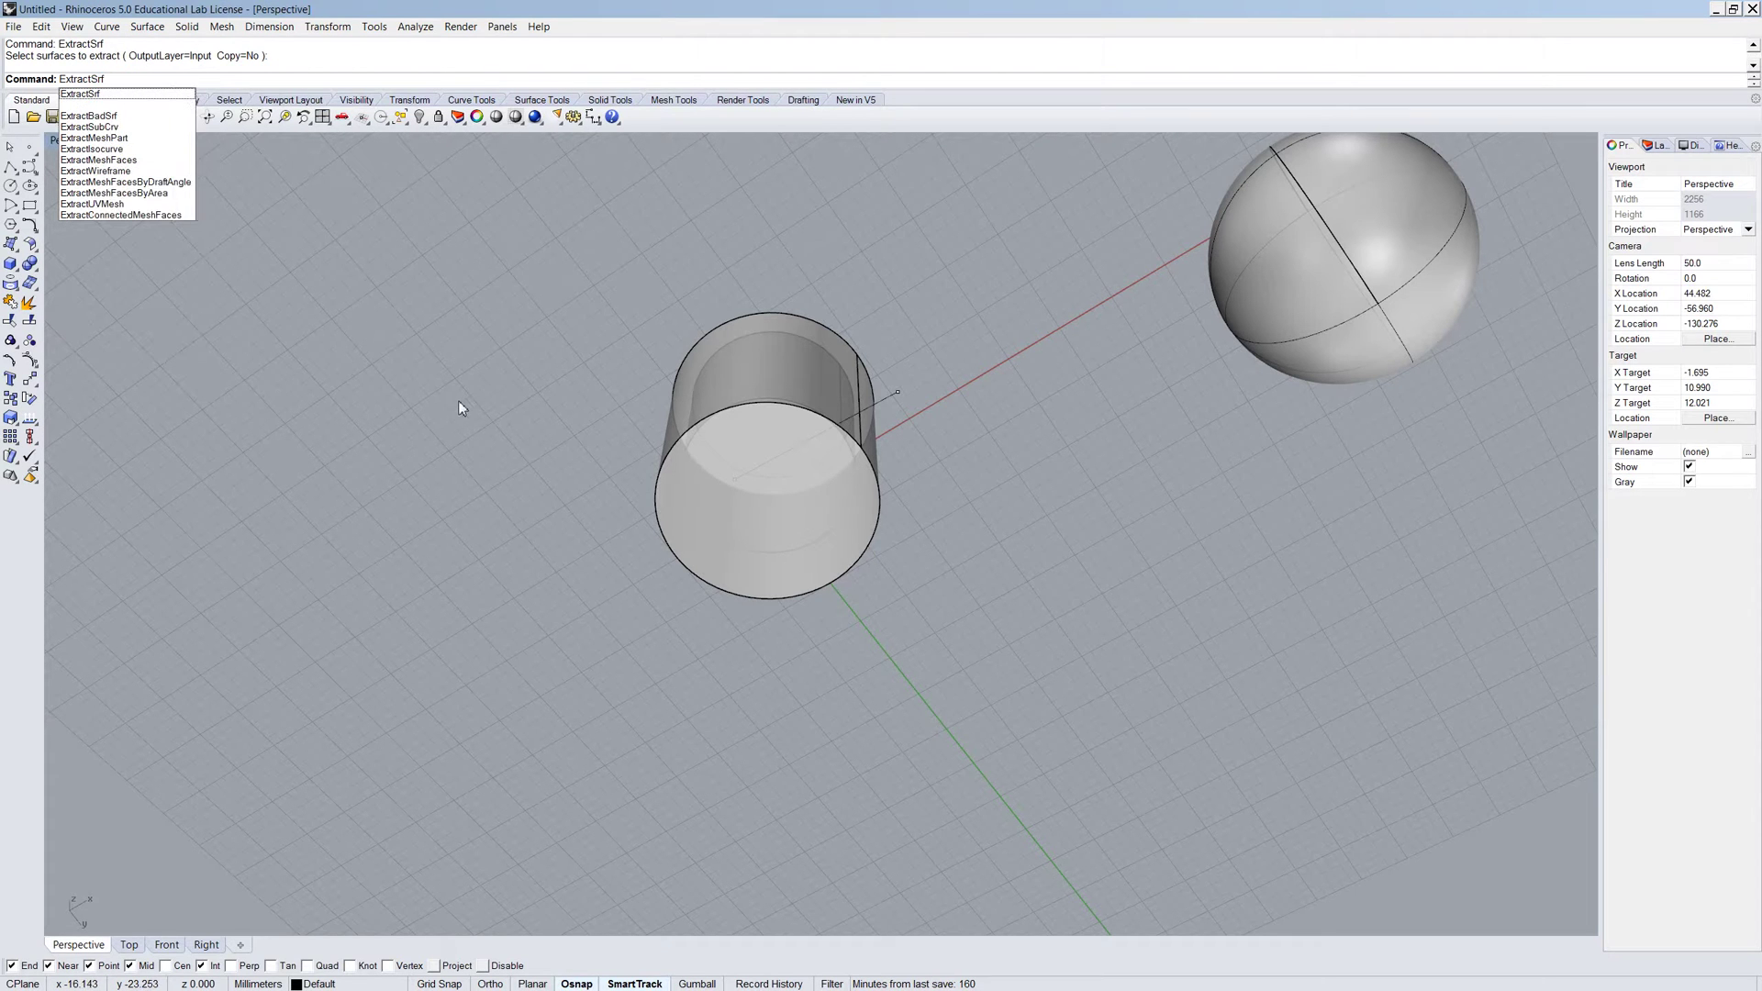
pyautogui.press('Return')
pyautogui.click(712, 519)
pyautogui.press('Return')
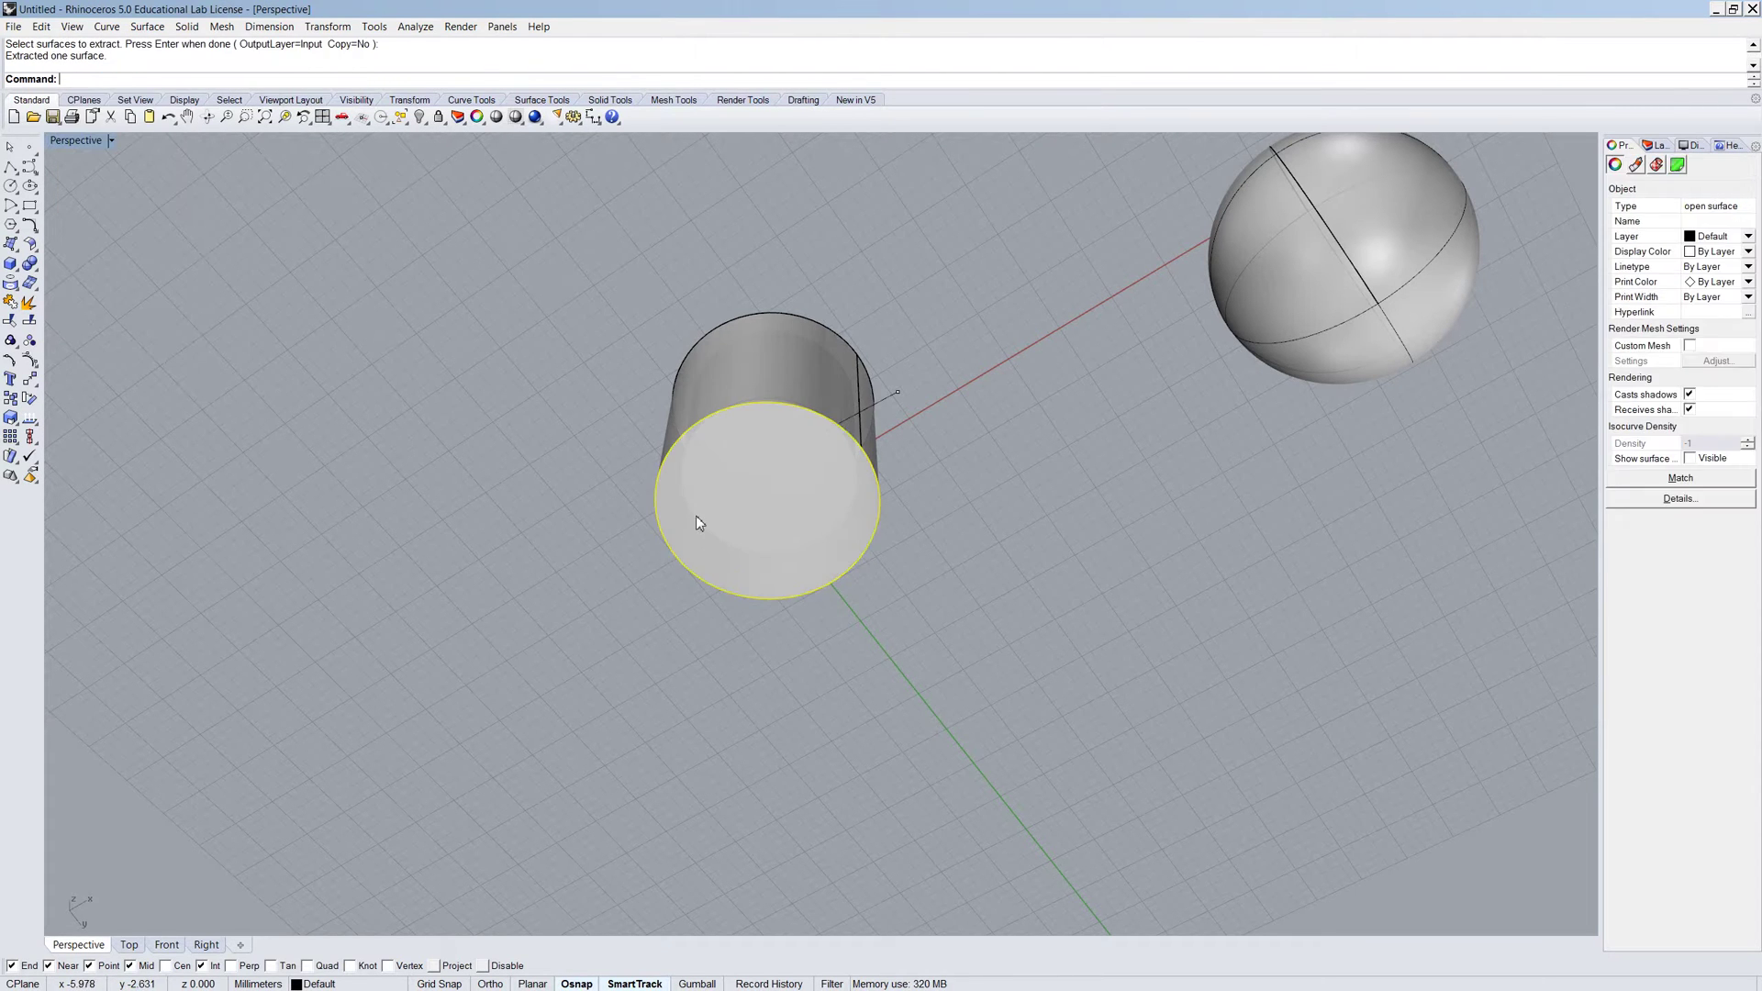
pyautogui.press('Delete')
# Draw a degree-3 curve from the point within the cylinder's base, down through the open bottom and around to the outside point
pyautogui.moveTo(707, 534); pyautogui.dragTo(853, 624, button='right')
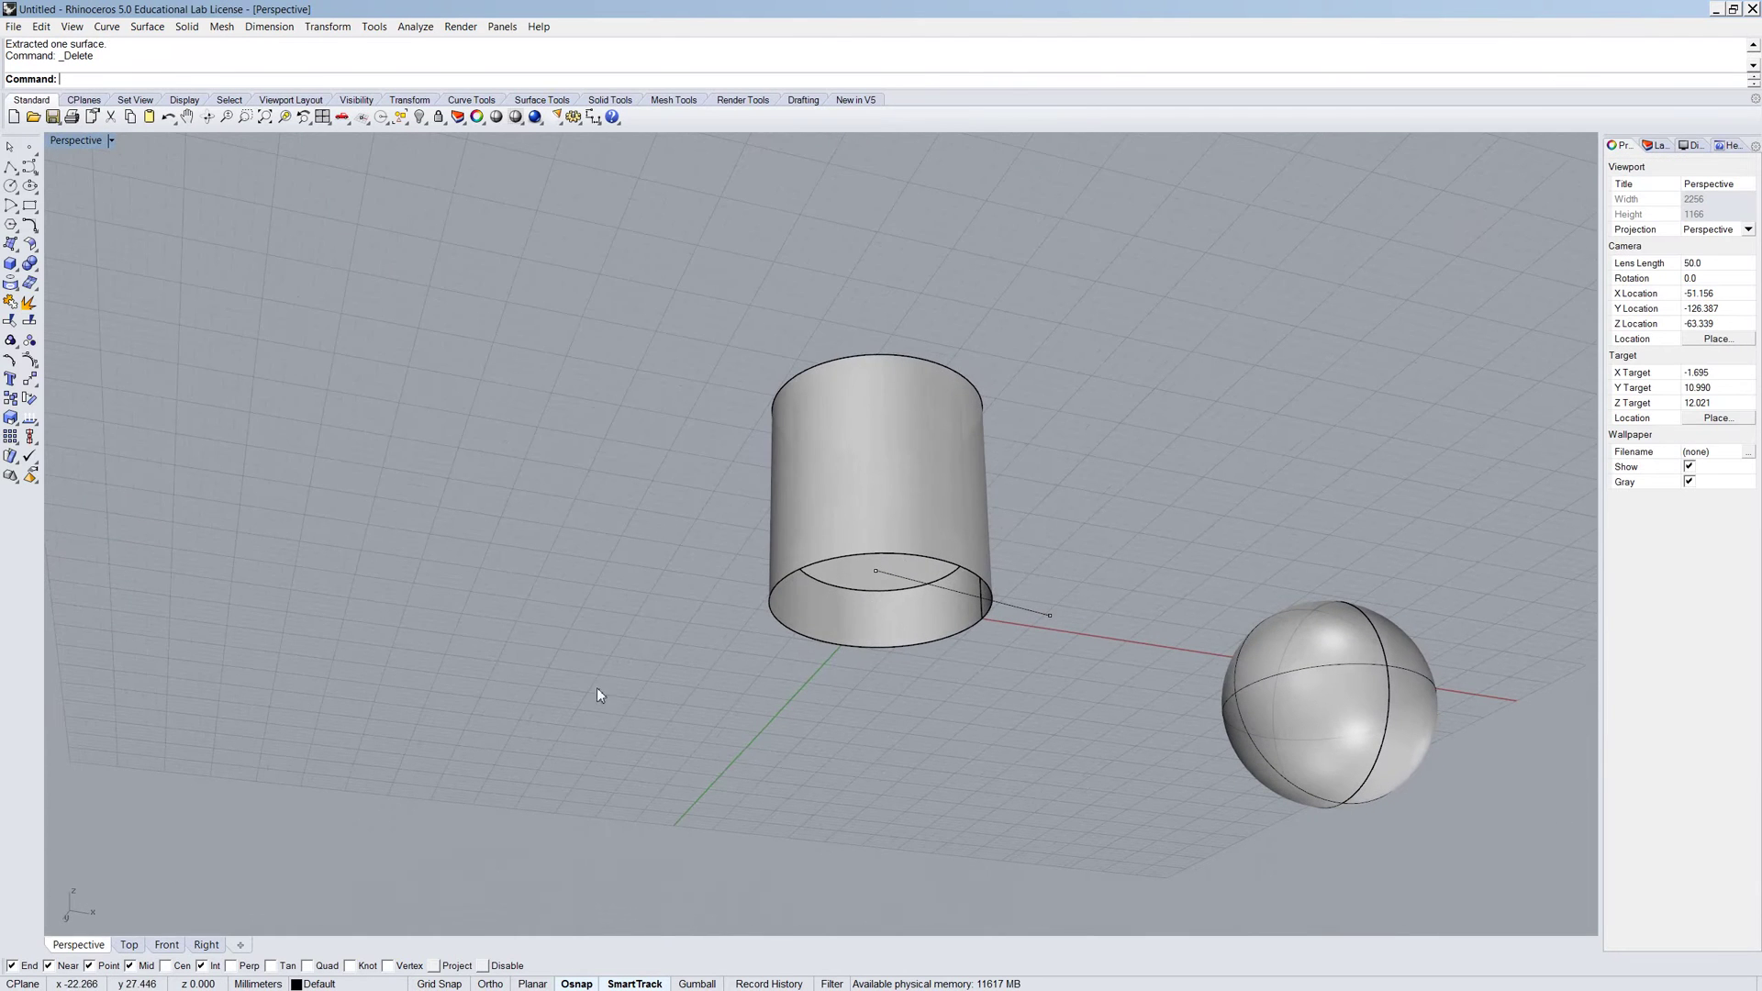
pyautogui.scroll(3, 899, 574)
pyautogui.scroll(2, 899, 575)
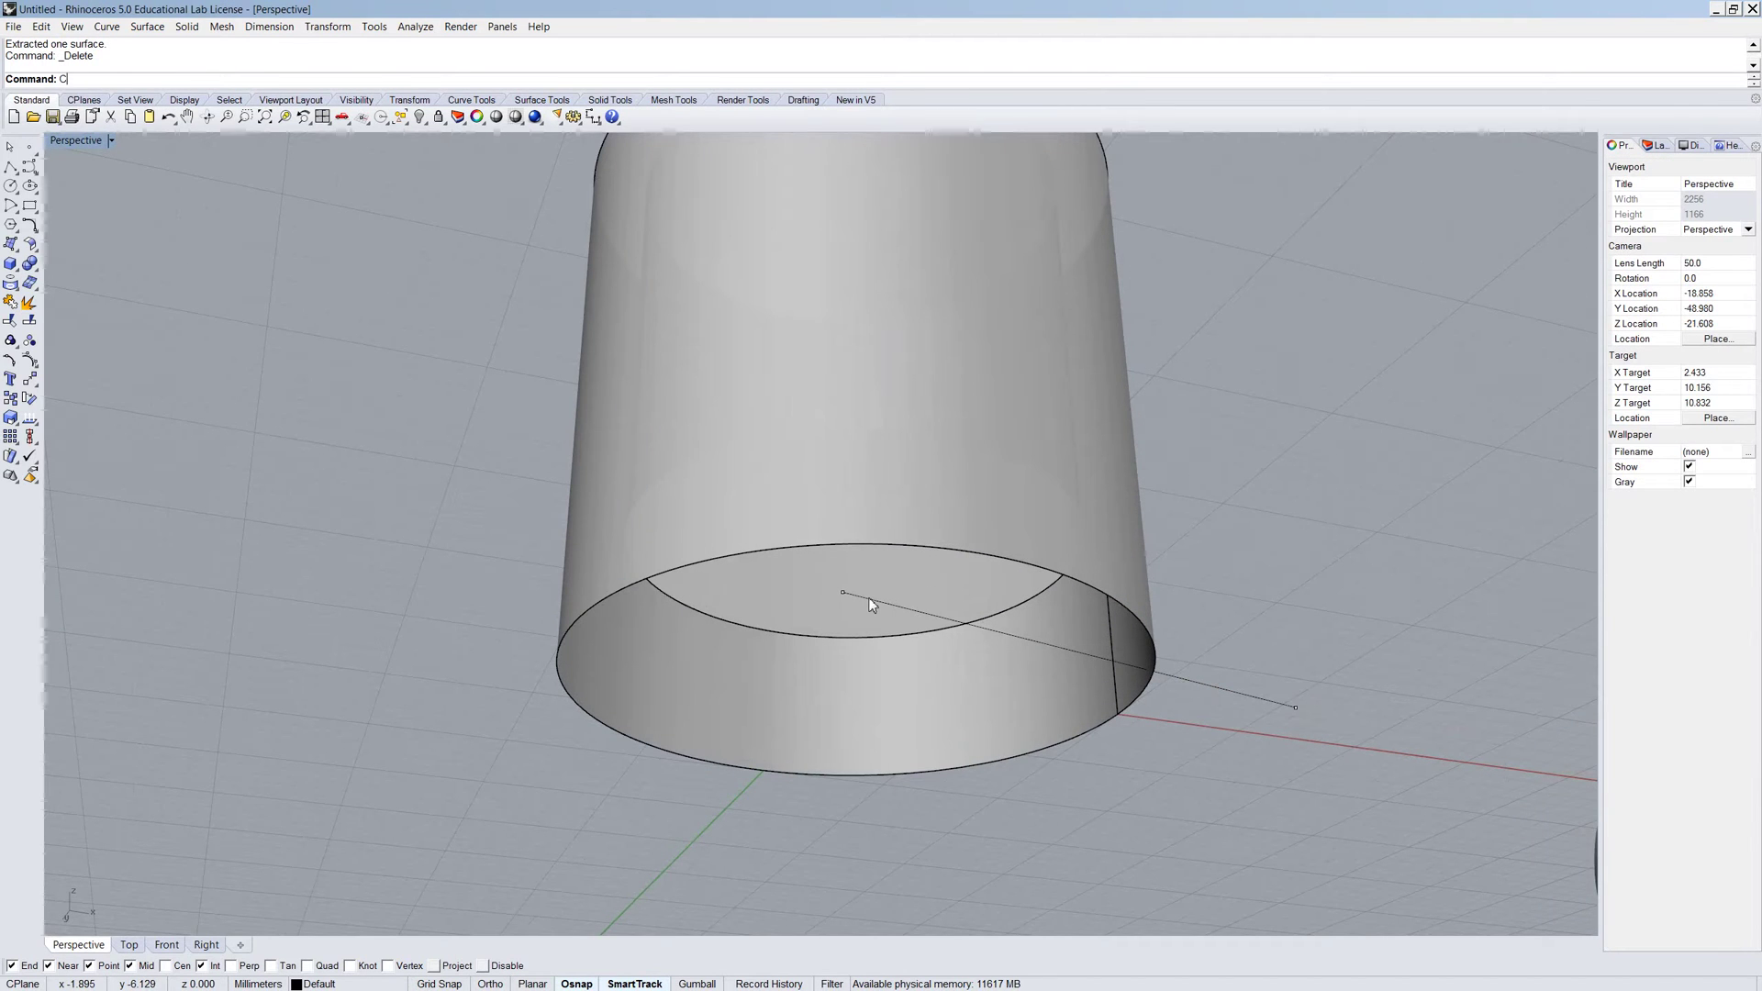
pyautogui.write('Curve')
pyautogui.press('Return')
pyautogui.click(843, 592)
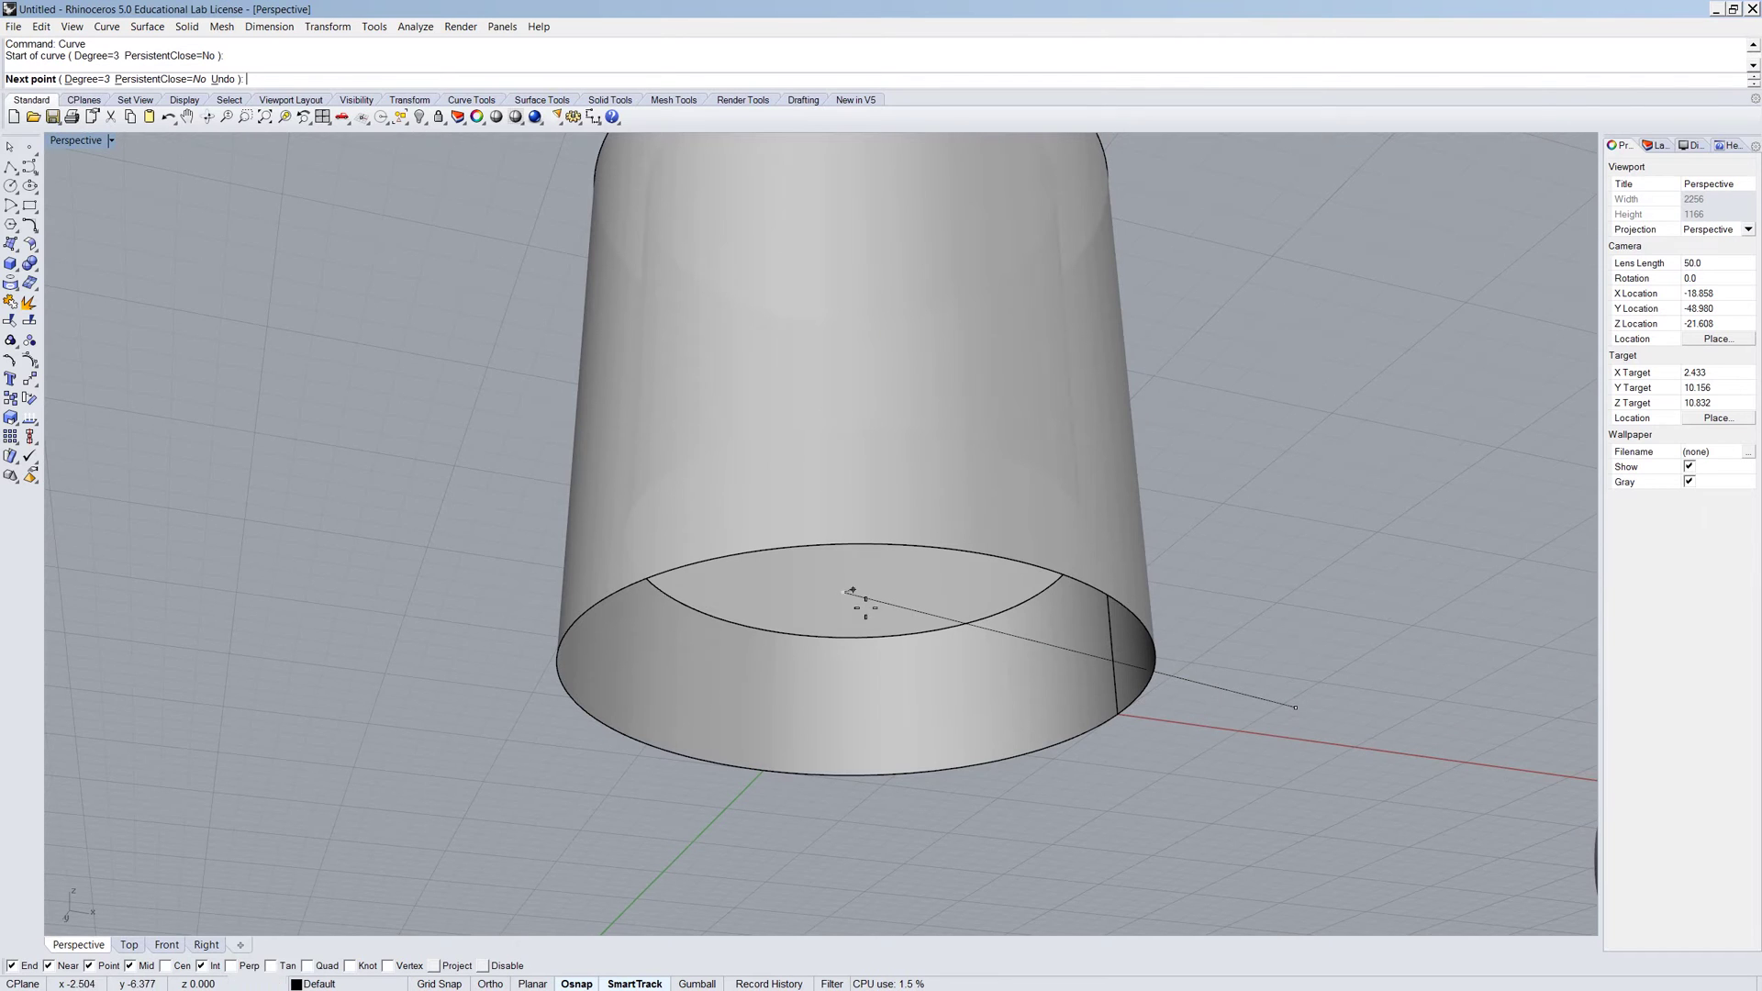
pyautogui.doubleClick(86, 140)
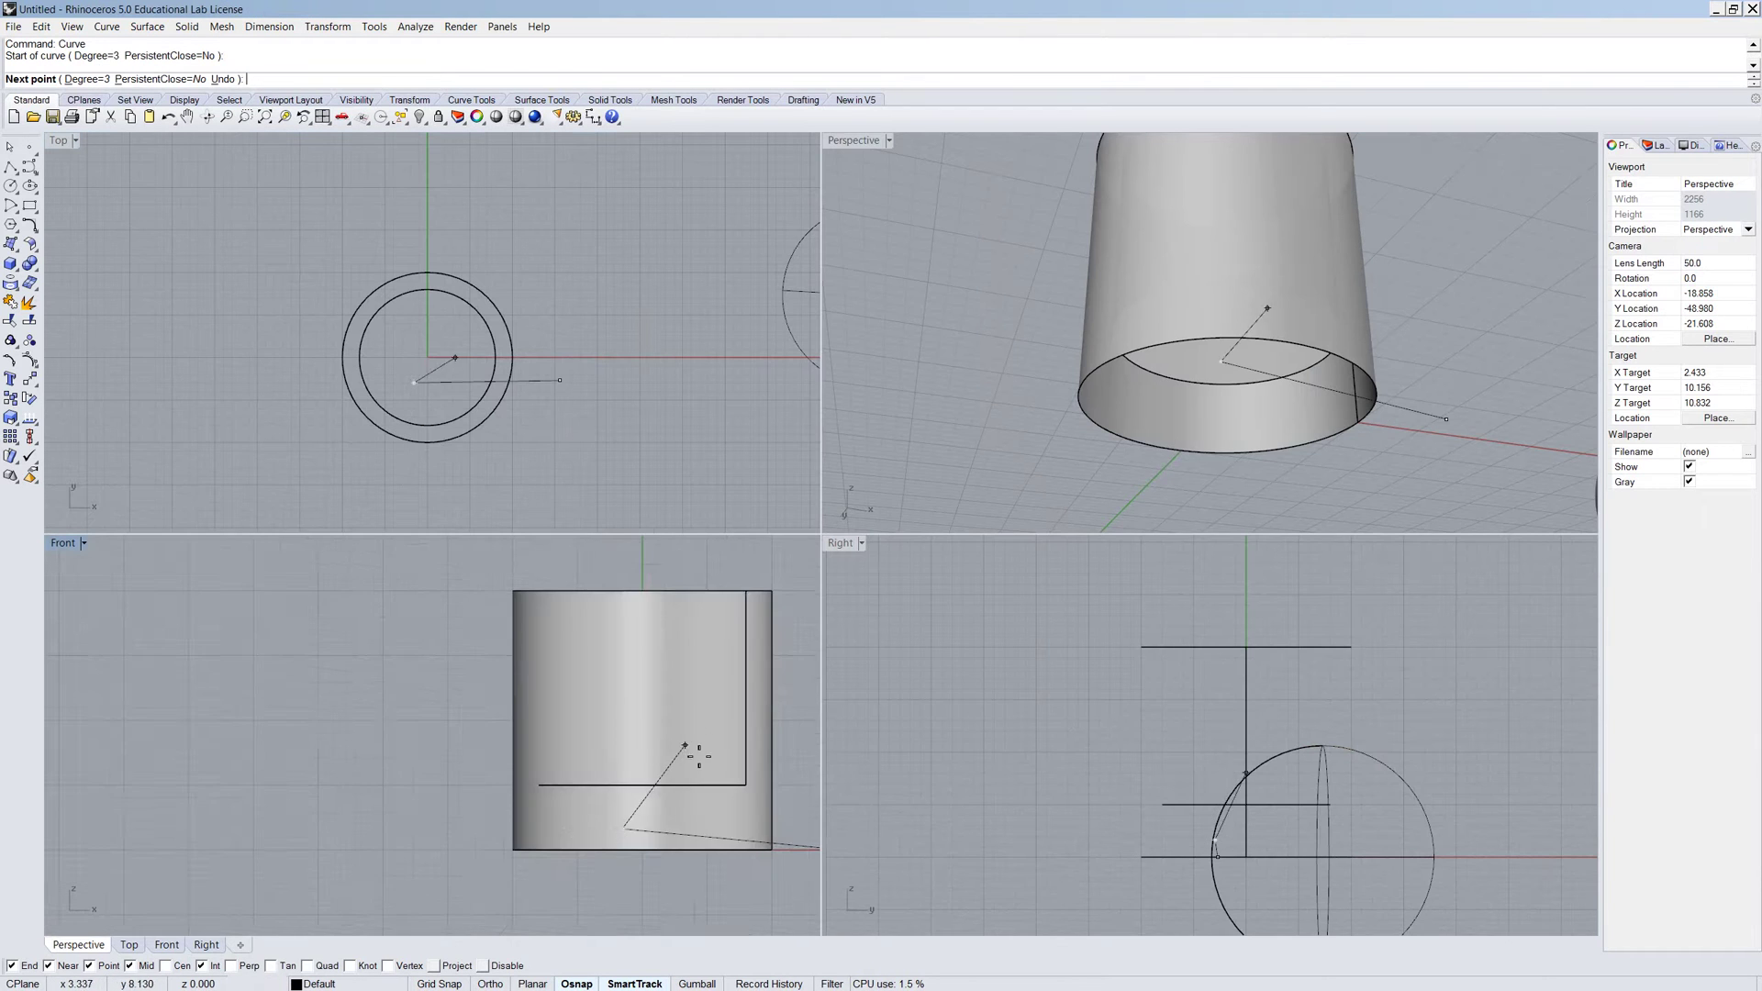
pyautogui.scroll(-5, 698, 753)
pyautogui.click(677, 772)
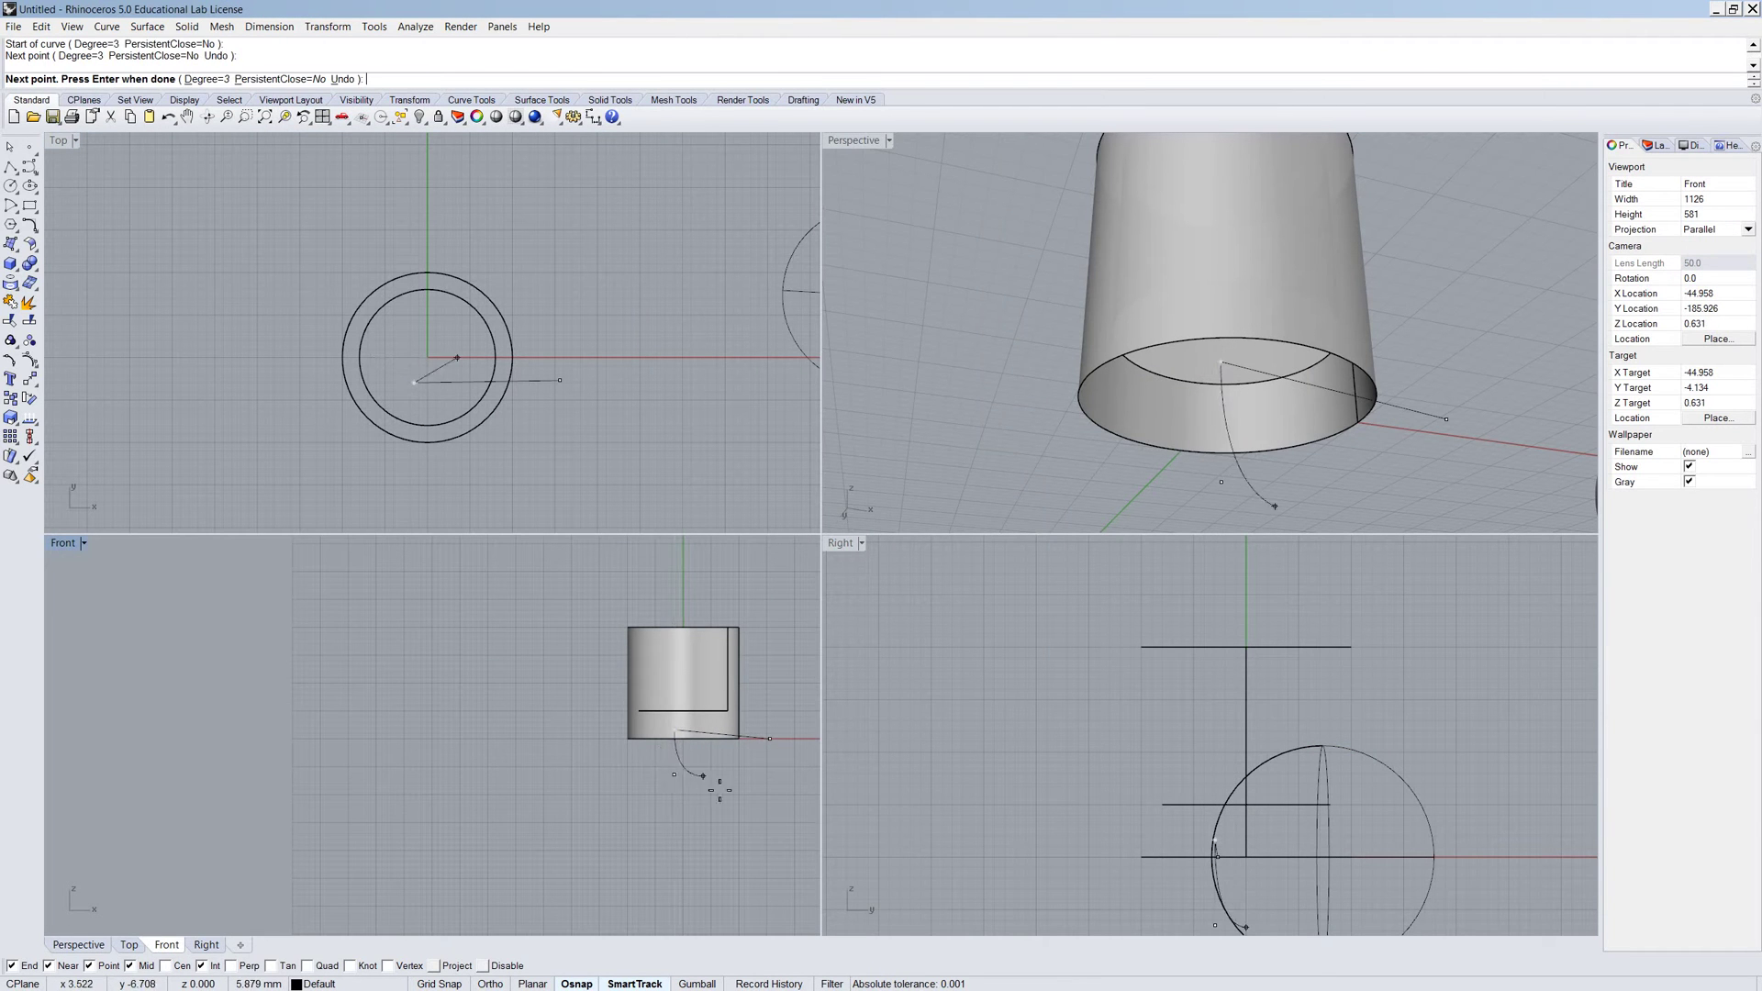
pyautogui.scroll(2, 731, 771)
pyautogui.click(751, 765)
pyautogui.click(776, 771)
pyautogui.click(779, 730)
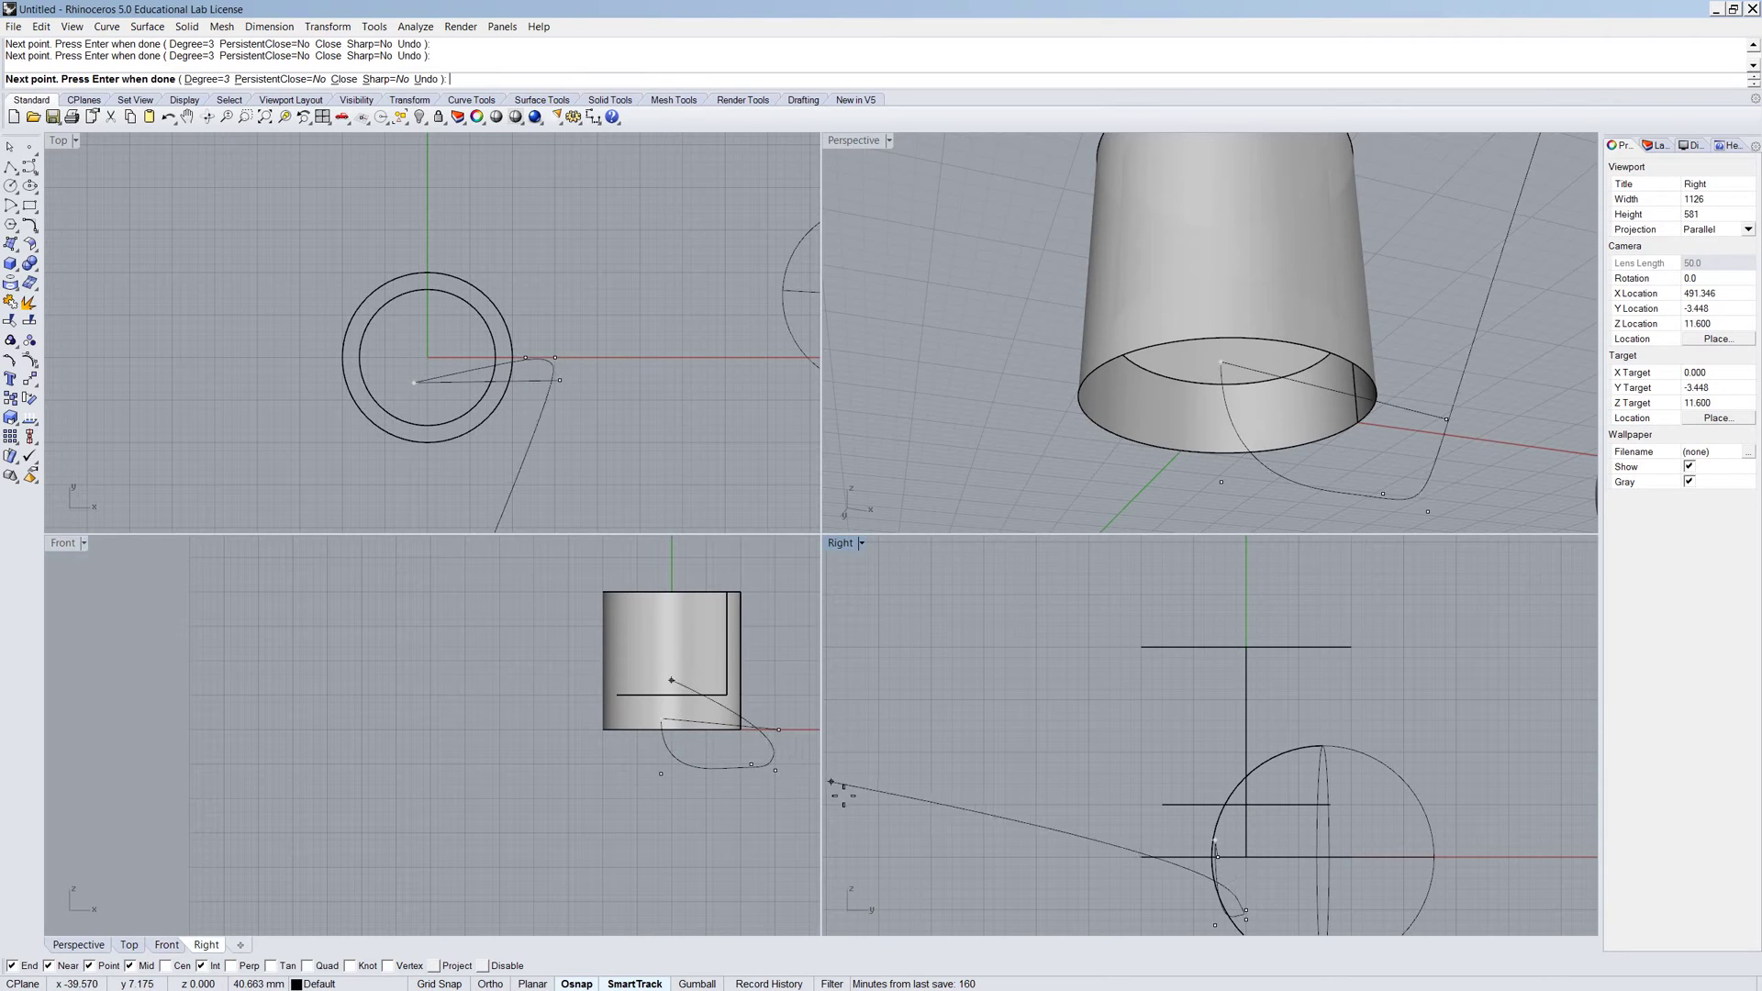
pyautogui.press('Return')
# Delete the straight curve that runs through the cylinder's wall between the inside and outside points
pyautogui.moveTo(1499, 306); pyautogui.dragTo(1297, 306, button='right')
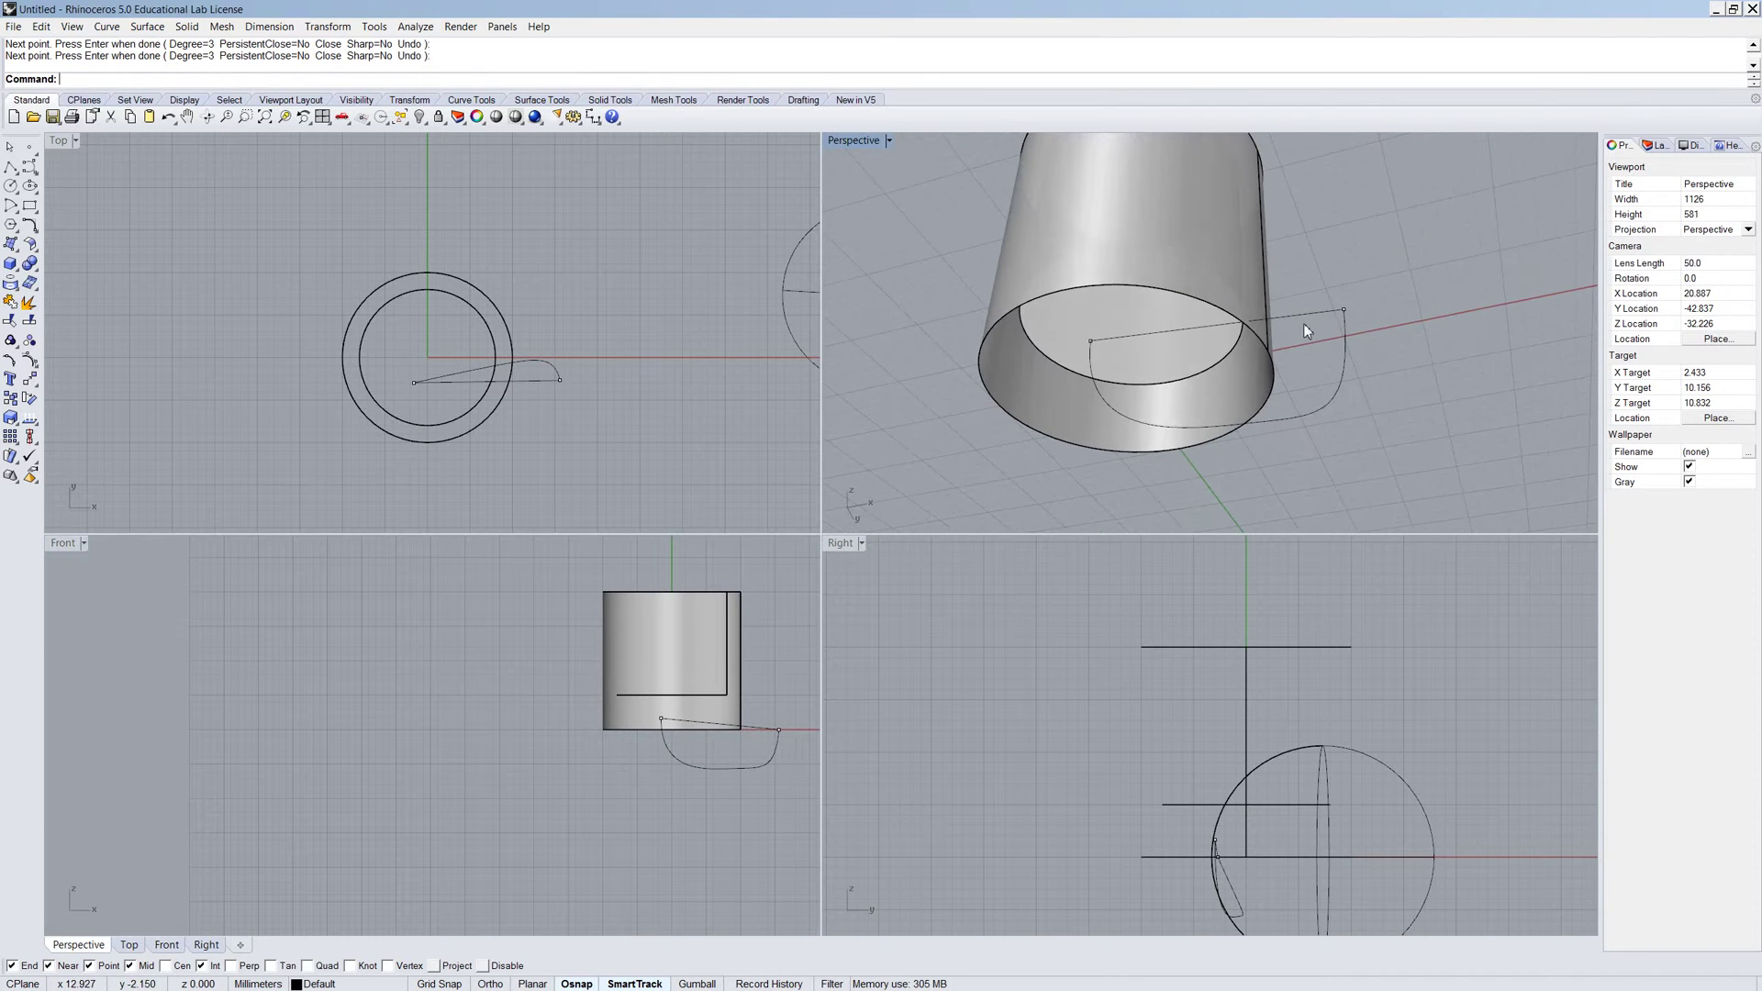
pyautogui.click(1303, 315)
pyautogui.press('Delete')
# Examine the remaining curve's path through the cylinder's open bottom from below and above, with the sphere in view
pyautogui.moveTo(1356, 410); pyautogui.dragTo(1318, 382, button='right')
pyautogui.scroll(-6, 1097, 347)
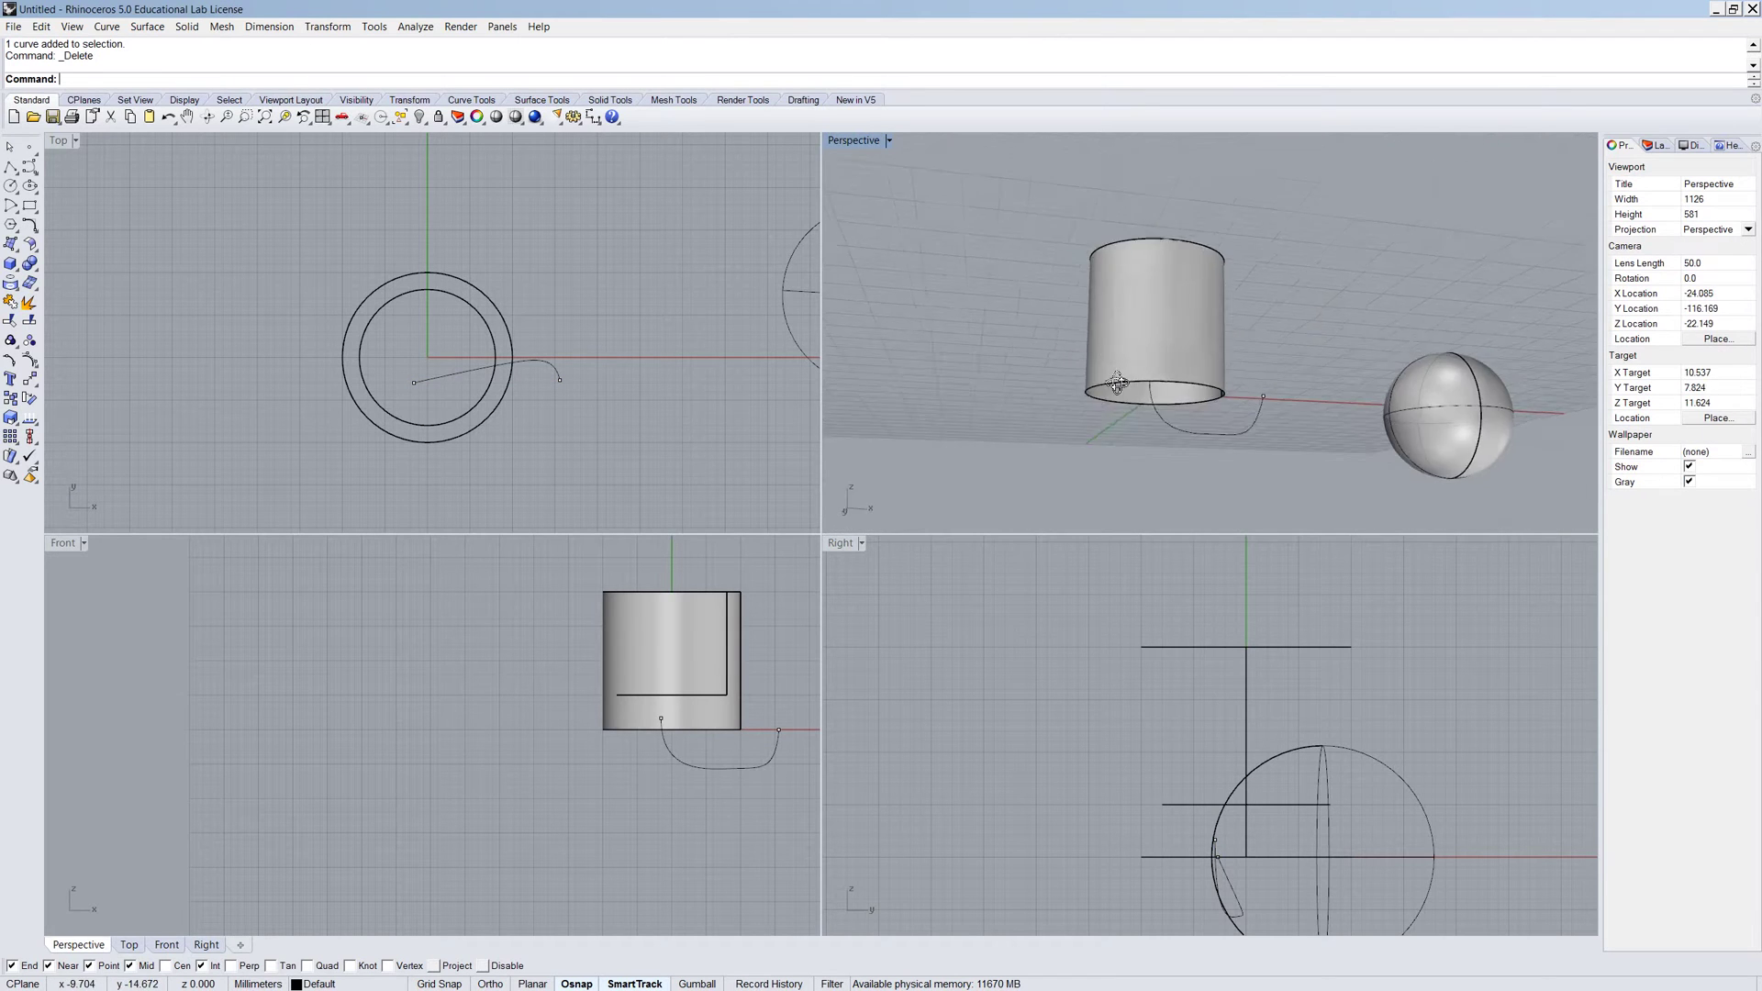
pyautogui.moveTo(1099, 347); pyautogui.dragTo(1146, 393, button='right')
pyautogui.scroll(-2, 1076, 518)
pyautogui.scroll(-3, 1193, 422)
pyautogui.scroll(4, 1189, 431)
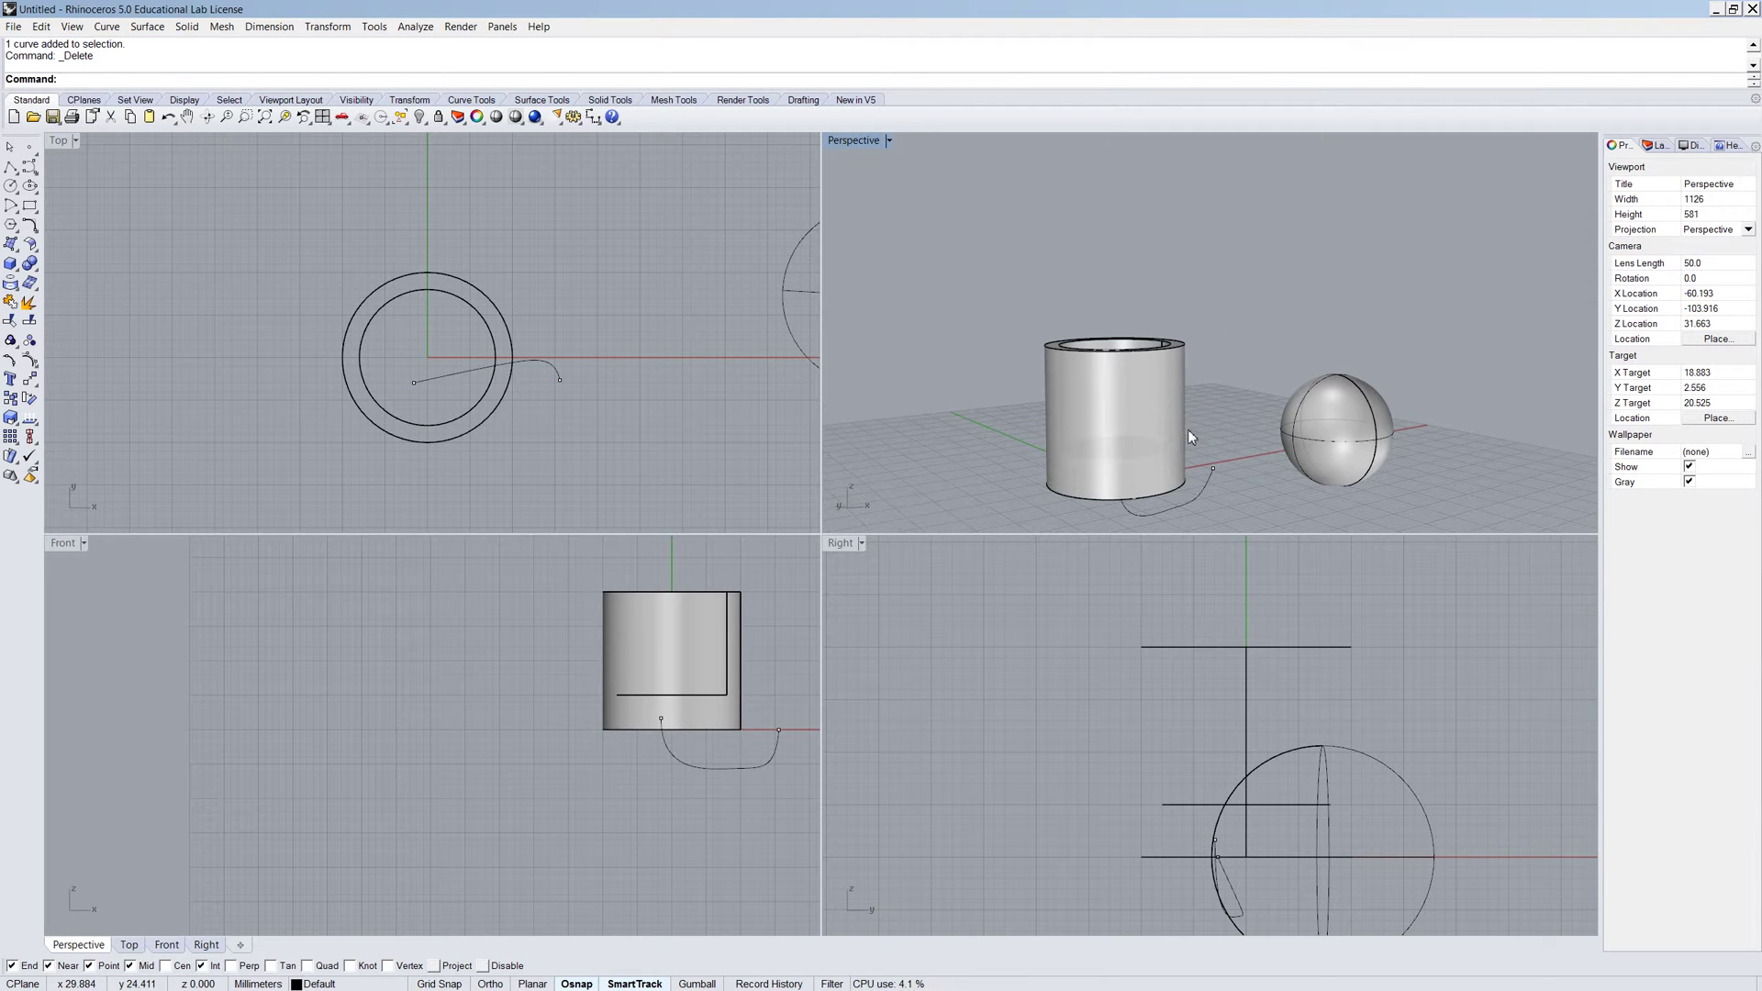